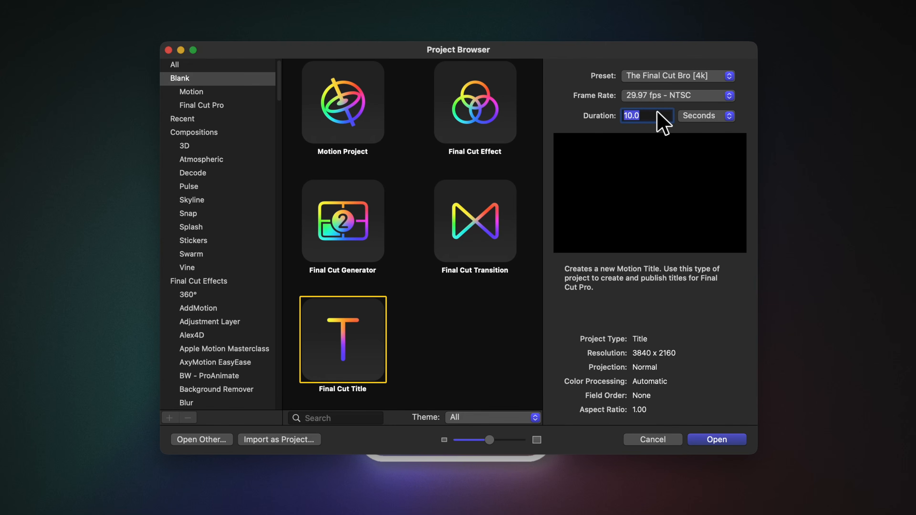
Create the Final Cut Title project and delete its default text and Title Background layers
{"action": "left_click", "coordinate": [740, 441]}
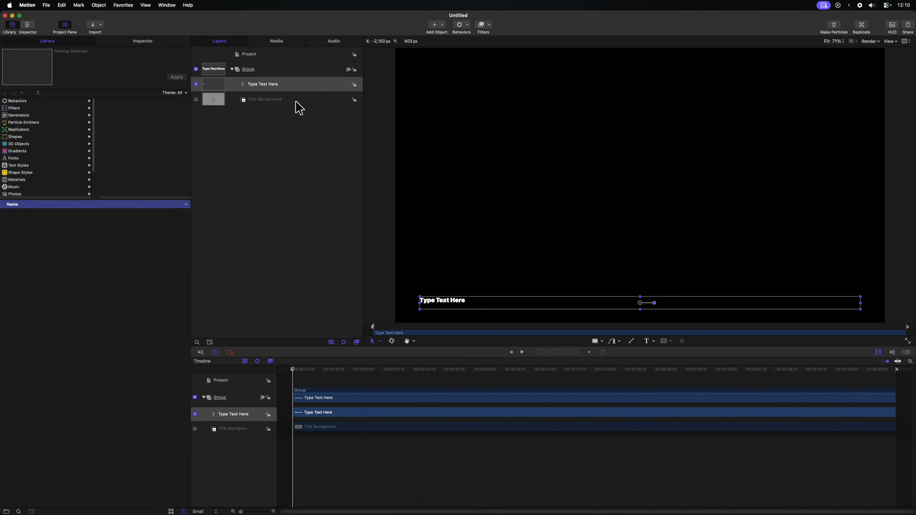
{"action": "left_click", "coordinate": [297, 103], "text": "shift"}
{"action": "key", "text": "Delete"}
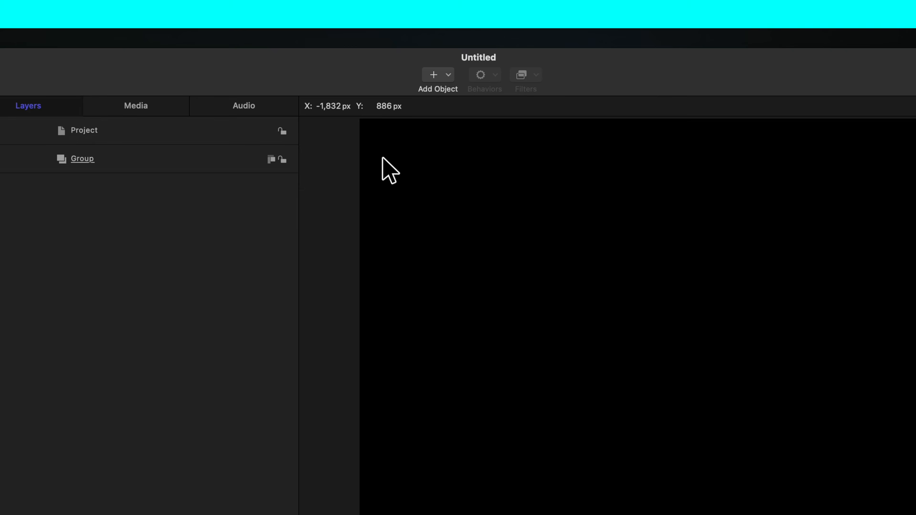
Add a drop zone to the empty group and draw a rectangle over the middle of the canvas
{"action": "left_click", "coordinate": [435, 78]}
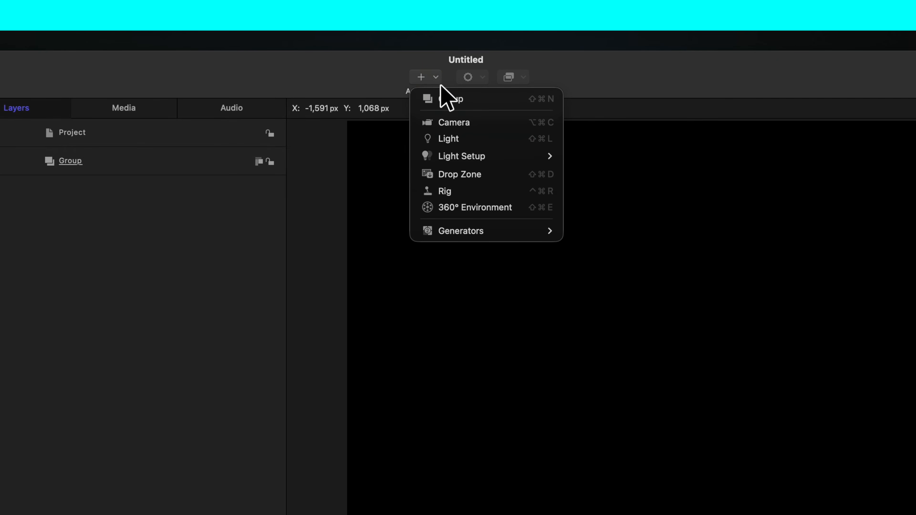
{"action": "key", "text": "super+shift+d"}
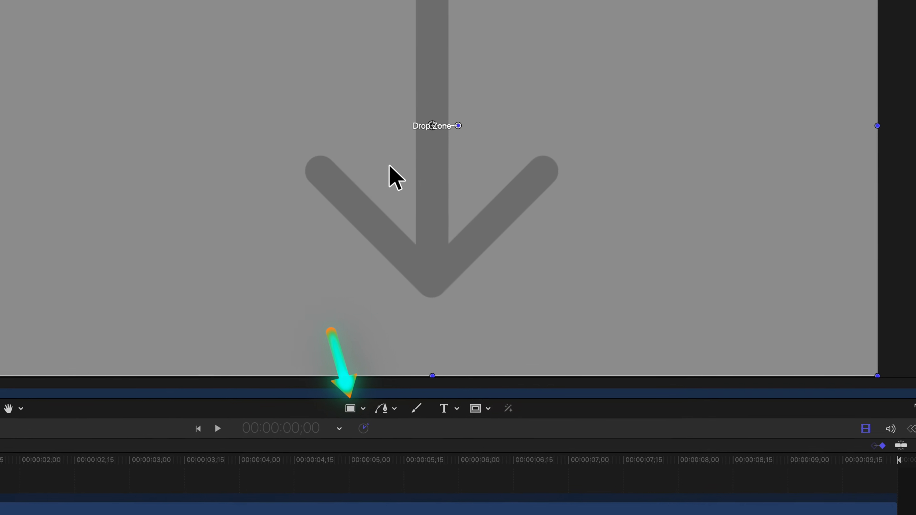
{"action": "left_click", "coordinate": [445, 382]}
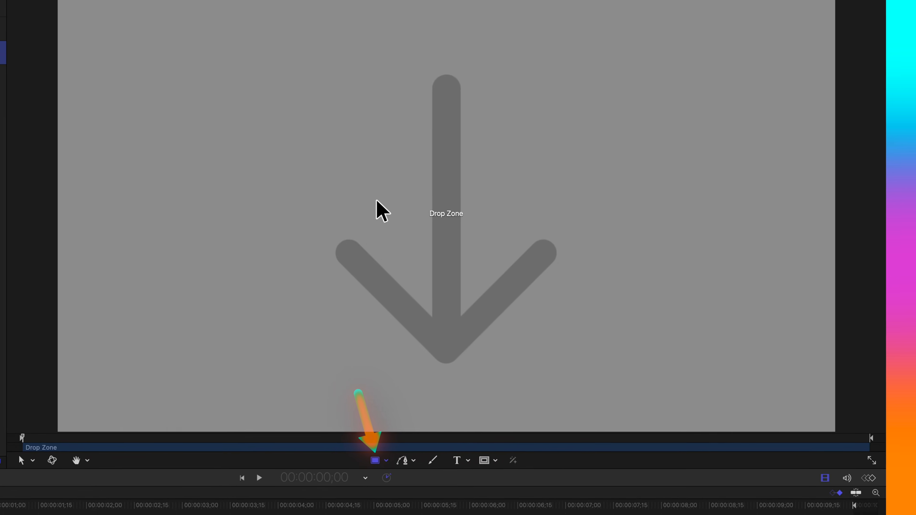
{"action": "left_click_drag", "start_coordinate": [355, 128], "coordinate": [508, 294]}
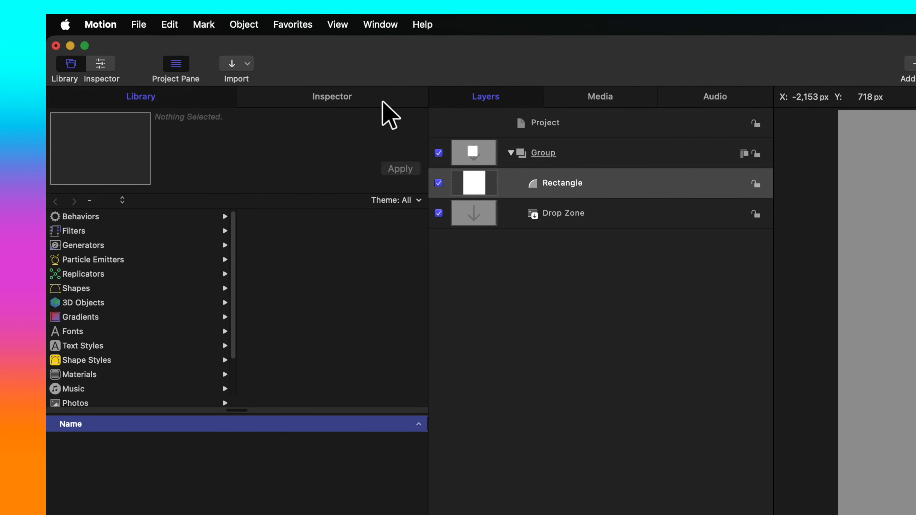
Reset the rectangle's position to centre it on the canvas
{"action": "left_click", "coordinate": [377, 96]}
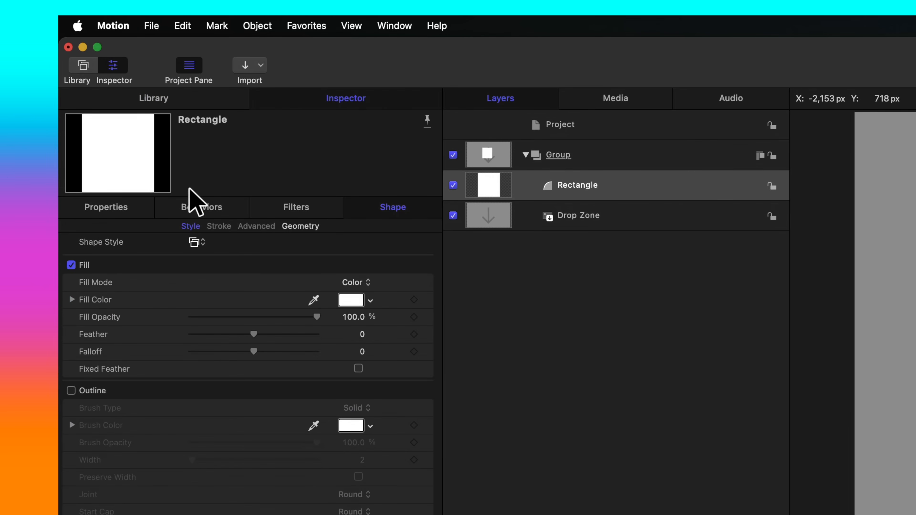
{"action": "left_click", "coordinate": [139, 209]}
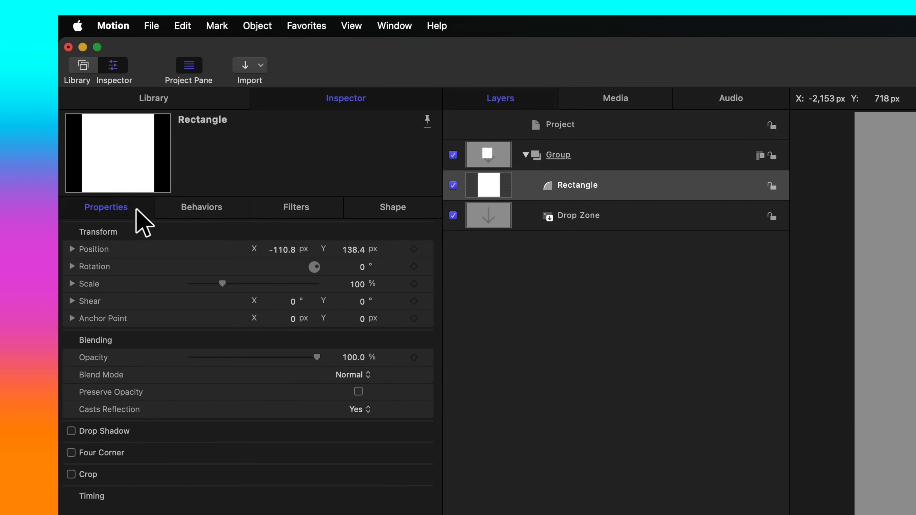
{"action": "right_click", "coordinate": [106, 253]}
{"action": "left_click", "coordinate": [194, 262]}
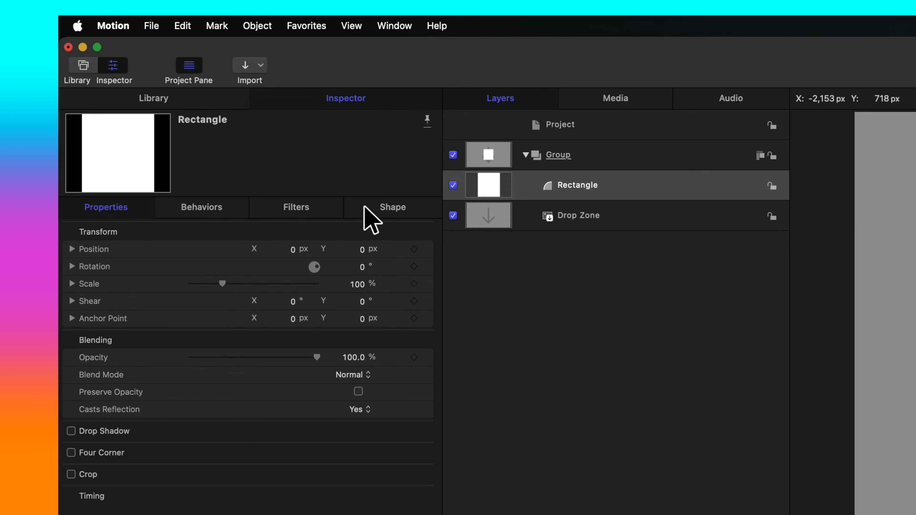
Set the rectangle's geometry size to 2160 and its roundness to 50
{"action": "left_click", "coordinate": [371, 219]}
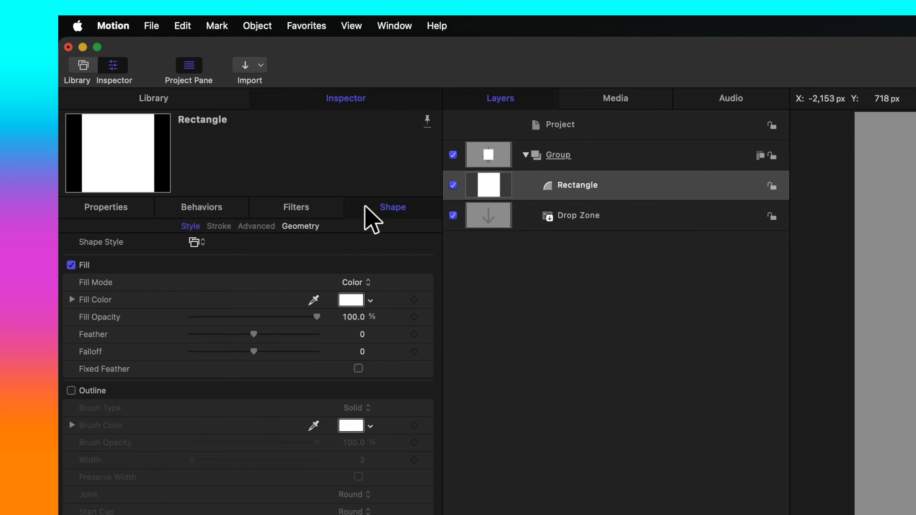
{"action": "left_click", "coordinate": [307, 227]}
{"action": "left_click", "coordinate": [119, 293]}
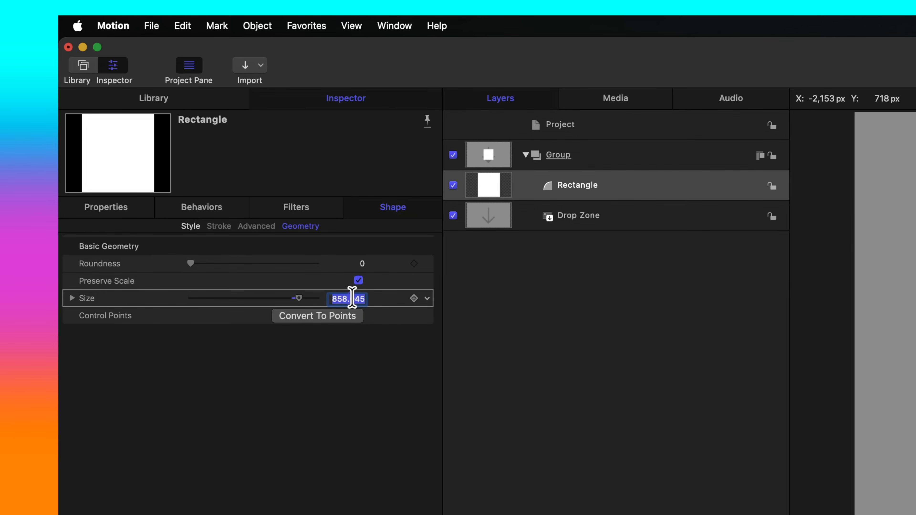
{"action": "left_click", "coordinate": [352, 297]}
{"action": "type", "text": "2160"}
{"action": "key", "text": "Return"}
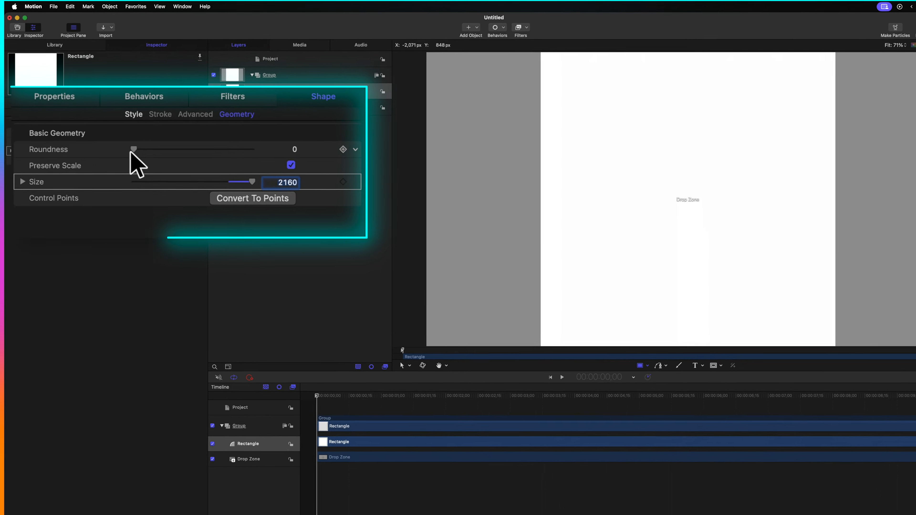
{"action": "left_click_drag", "start_coordinate": [190, 263], "coordinate": [359, 261]}
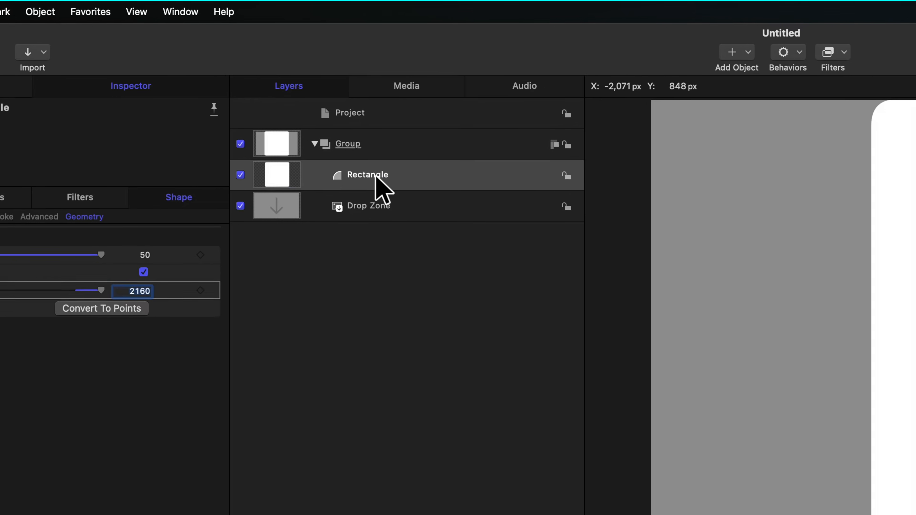
Rename the rectangle layer as Mask and move it below the Drop Zone layer
{"action": "double_click", "coordinate": [260, 84]}
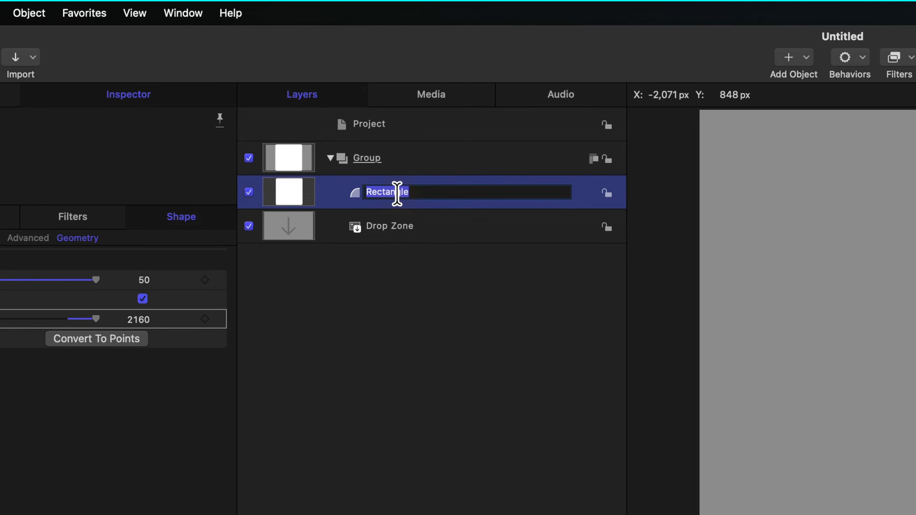
{"action": "type", "text": "Mask"}
{"action": "key", "text": "Return"}
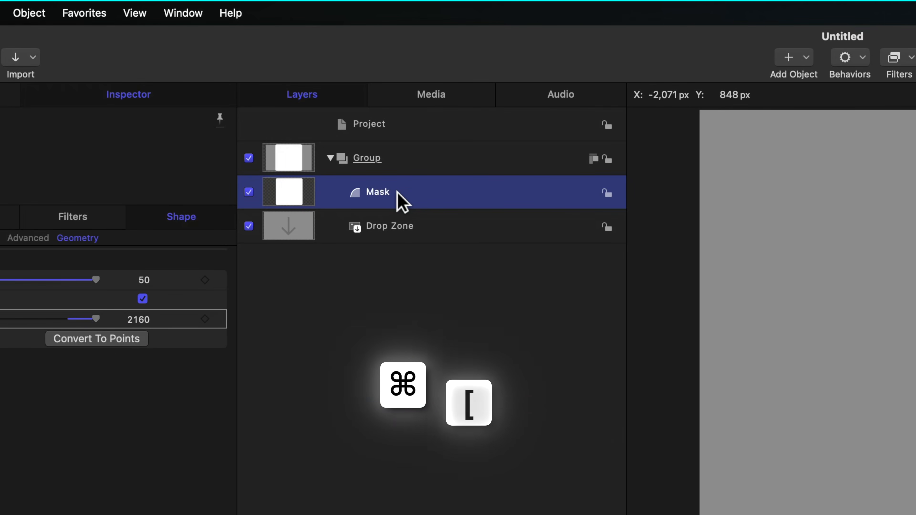
{"action": "key", "text": "super+bracketleft"}
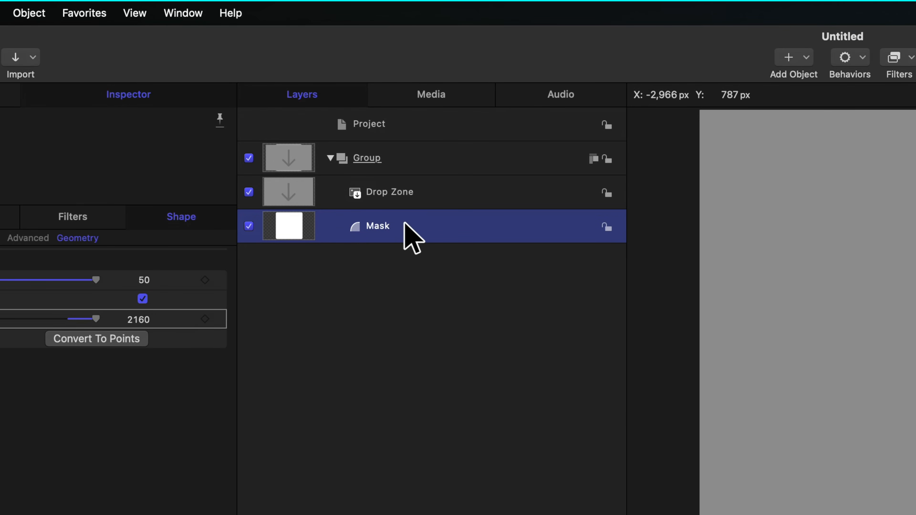
Duplicate the Mask layer as Outline Layer and apply the original Mask shape as a mask on the Drop Zone
{"action": "key", "text": "super+d"}
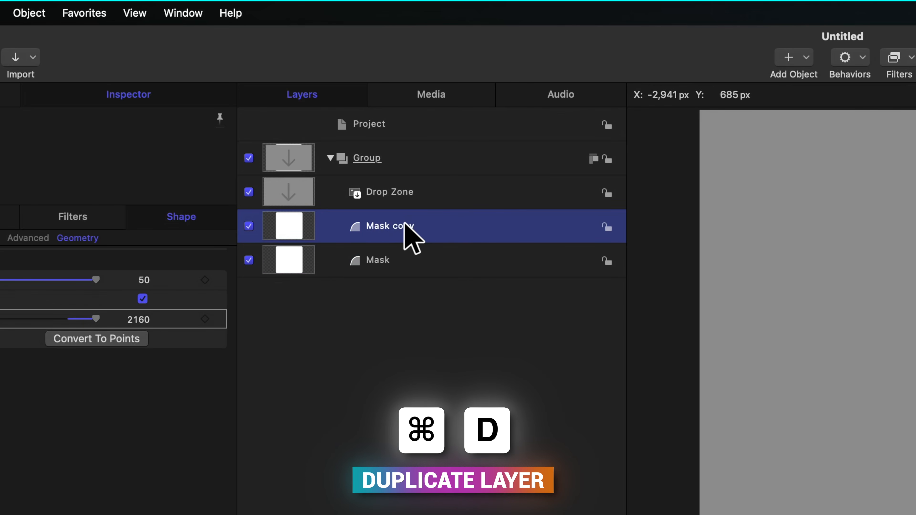
{"action": "double_click", "coordinate": [403, 226]}
{"action": "type", "text": "Outline Layer"}
{"action": "key", "text": "Return"}
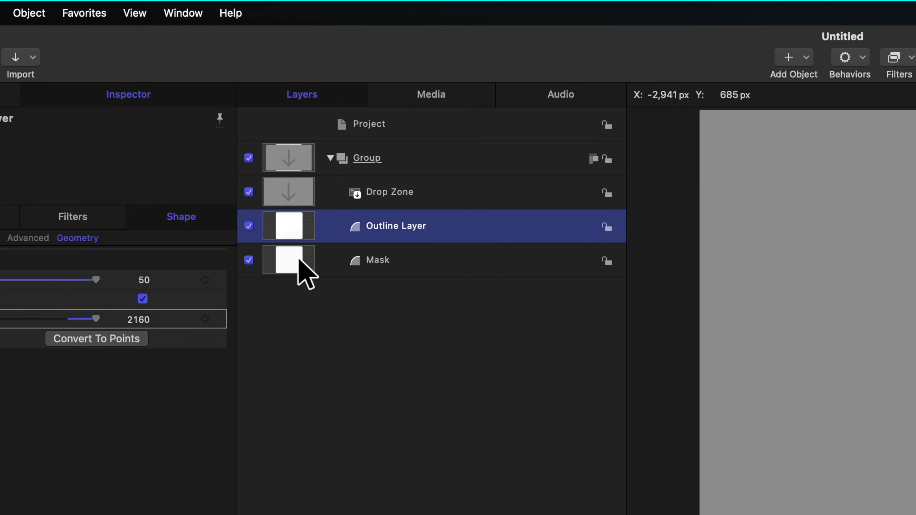
{"action": "left_click_drag", "start_coordinate": [308, 262], "coordinate": [304, 189]}
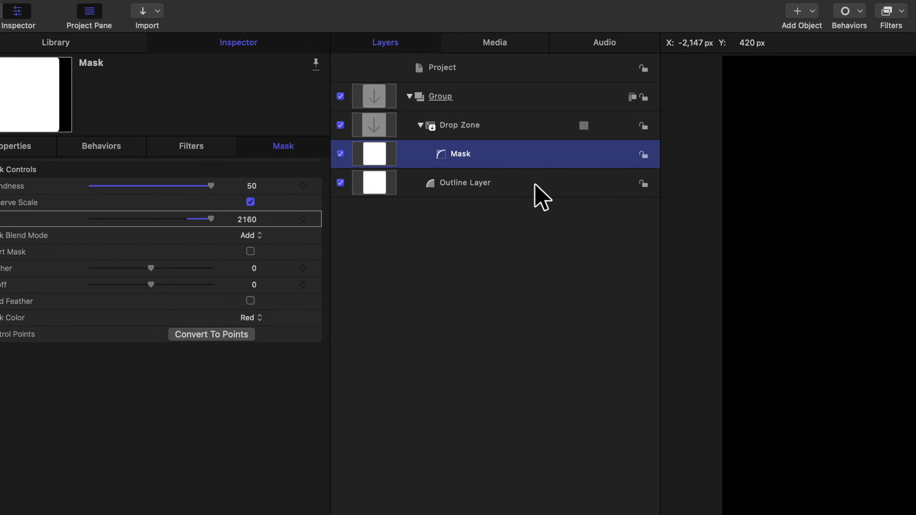
Turn off the fill of the Outline Layer and enable its outline
{"action": "left_click", "coordinate": [22, 139]}
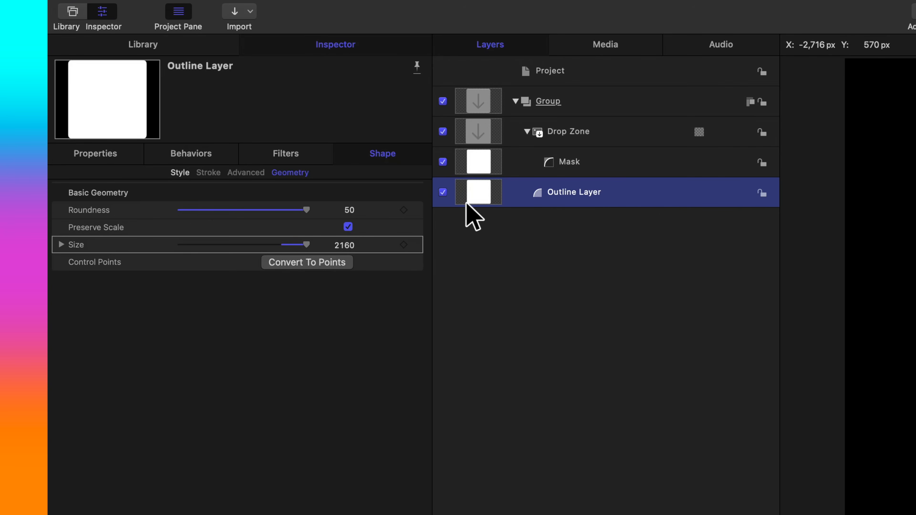
{"action": "left_click", "coordinate": [179, 173]}
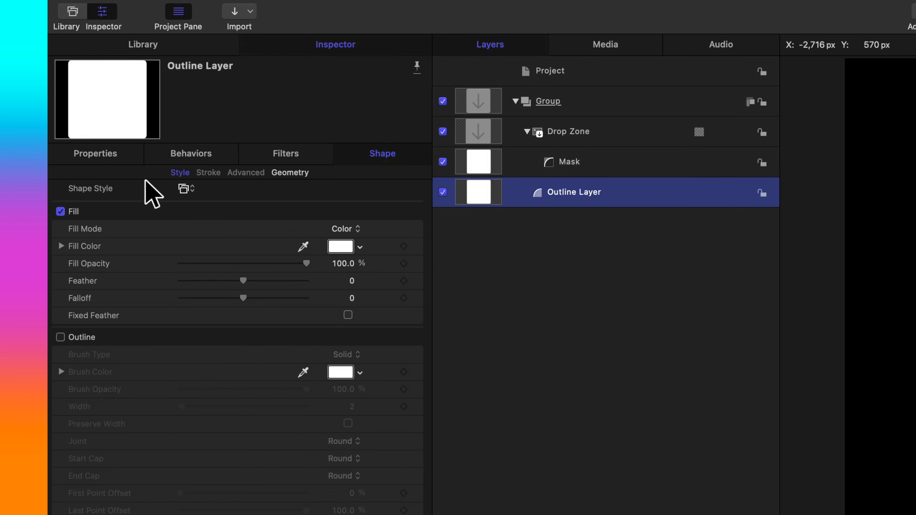
{"action": "left_click", "coordinate": [60, 212]}
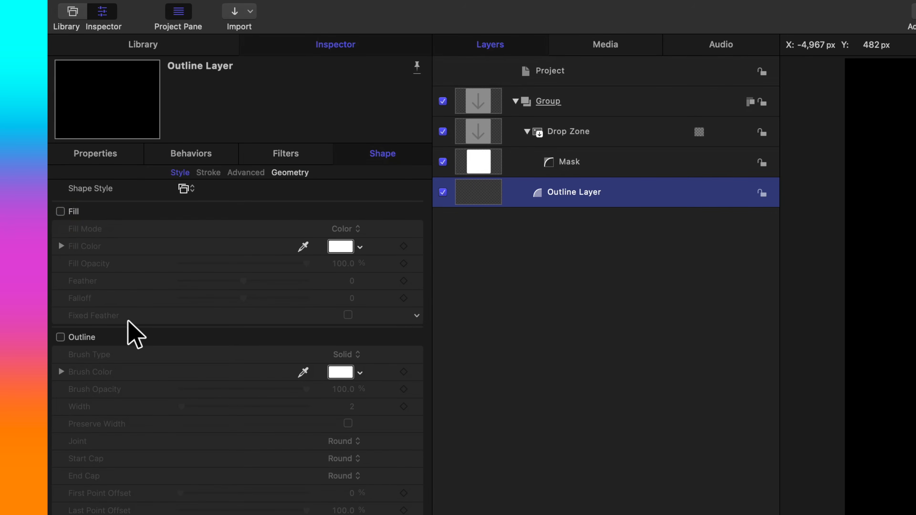
{"action": "left_click", "coordinate": [60, 337]}
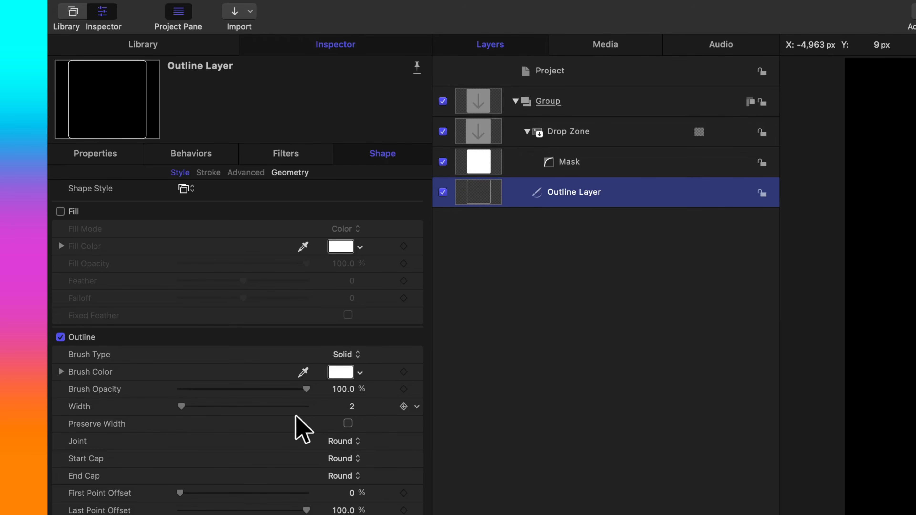
Set the Outline Layer's outline width to 10 and keep its brush color white
{"action": "left_click", "coordinate": [333, 405]}
{"action": "type", "text": "10"}
{"action": "key", "text": "Return"}
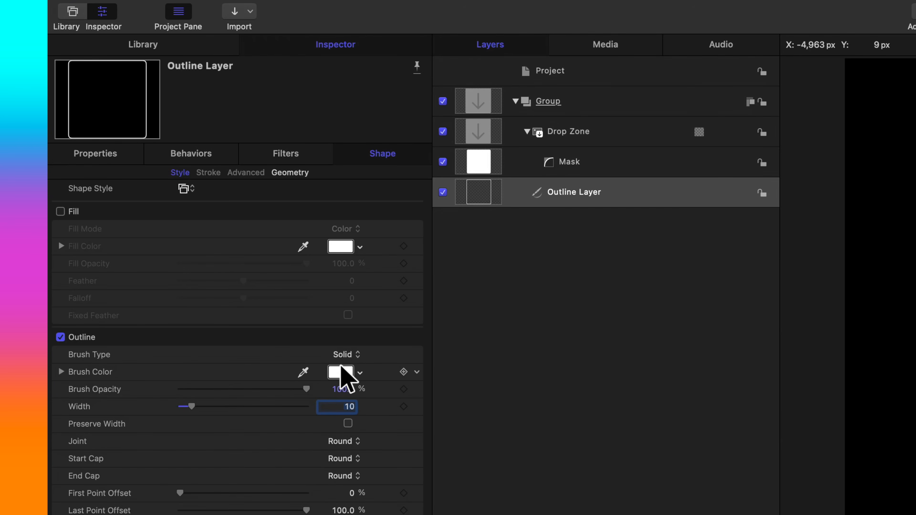
{"action": "left_click", "coordinate": [342, 374]}
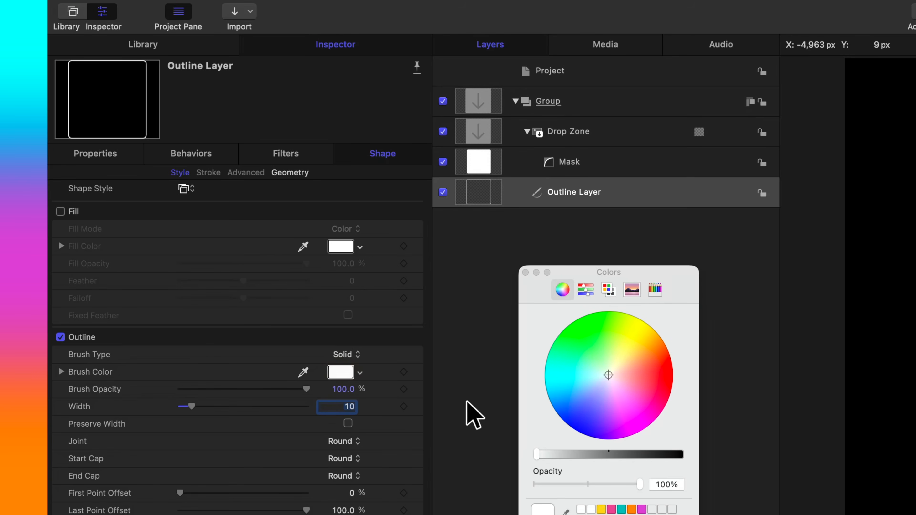
{"action": "left_click", "coordinate": [525, 273]}
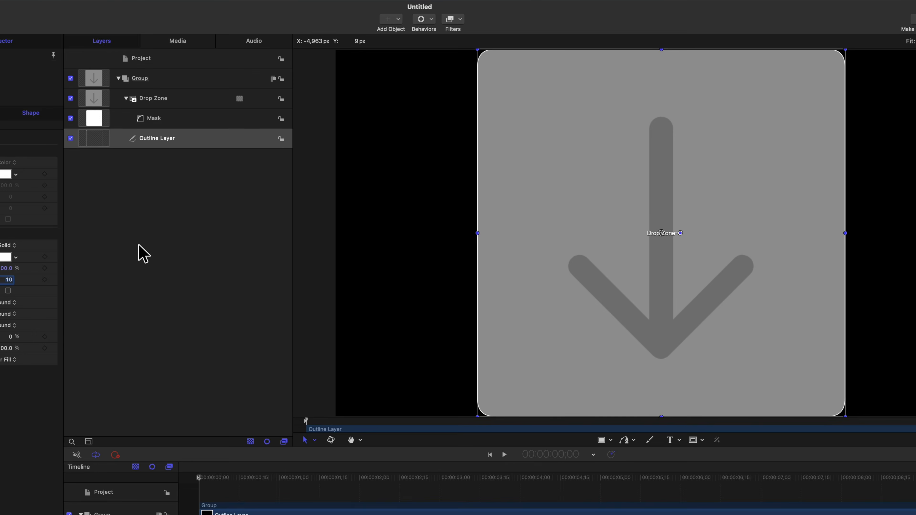
{"action": "left_click", "coordinate": [164, 85]}
{"action": "left_click_drag", "start_coordinate": [641, 199], "coordinate": [567, 165]}
{"action": "left_click_drag", "start_coordinate": [607, 223], "coordinate": [613, 221]}
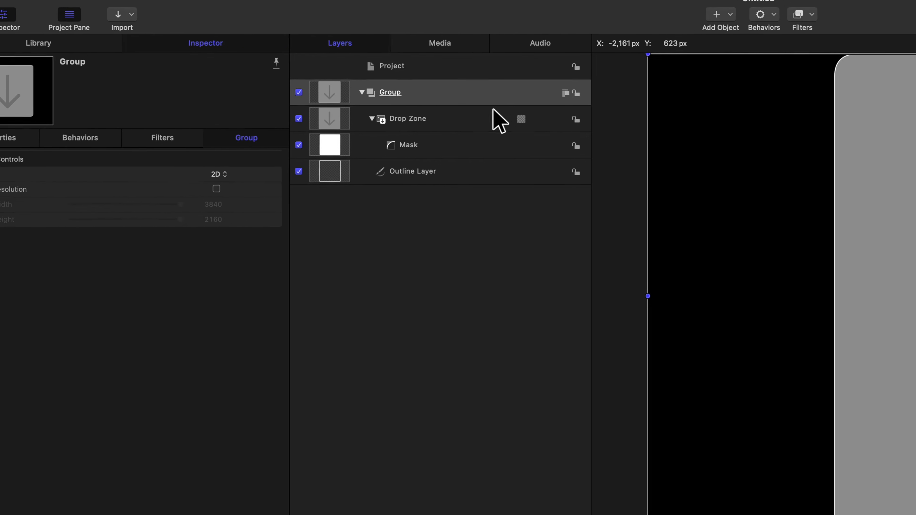
Set the scale of the whole group containing the drop zone and outline to 50%
{"action": "left_click", "coordinate": [172, 78]}
{"action": "left_click", "coordinate": [96, 153]}
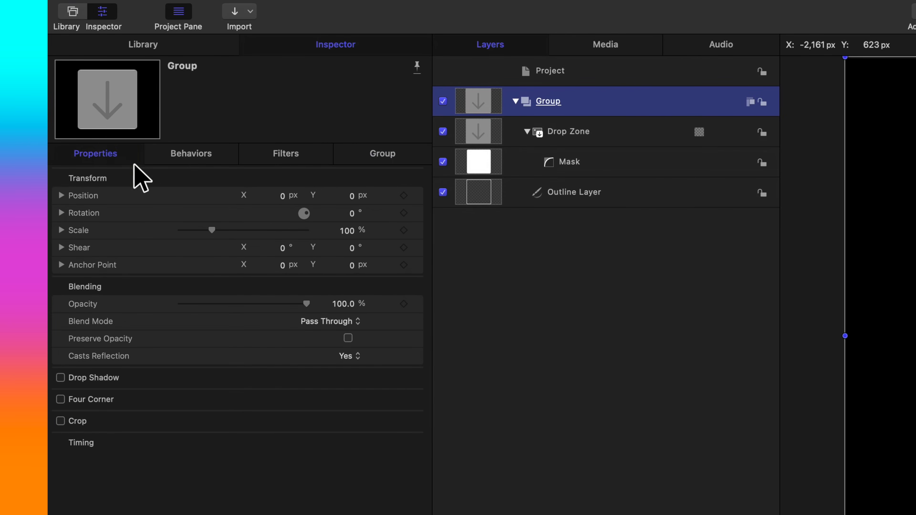
{"action": "left_click", "coordinate": [346, 230]}
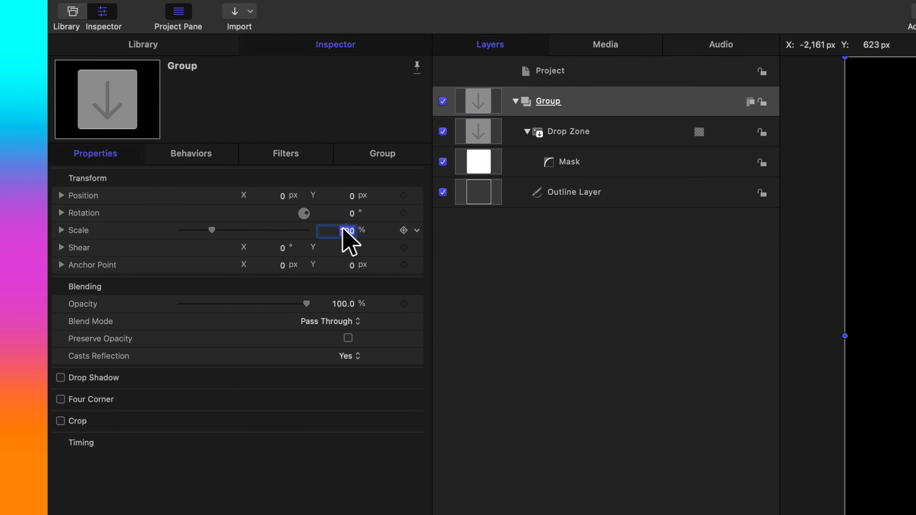
{"action": "key", "text": "Return"}
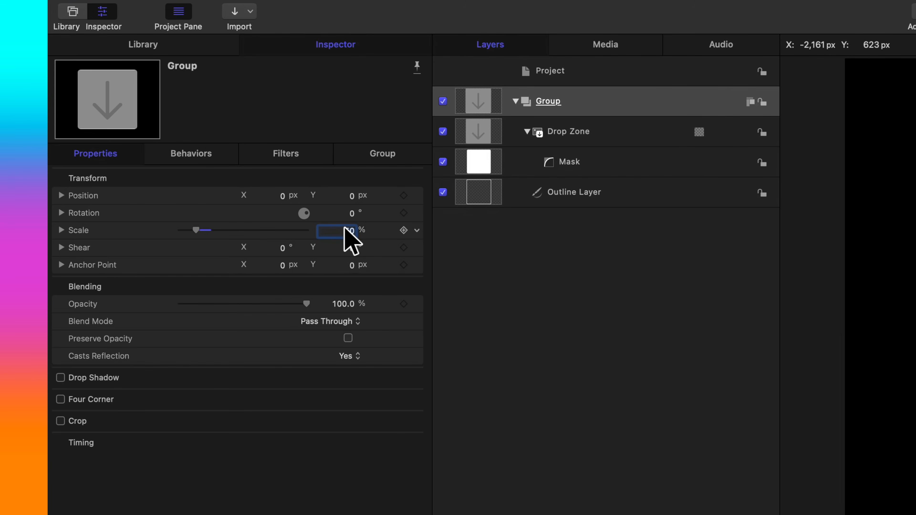
Rename the group as Drop Zone 1
{"action": "double_click", "coordinate": [548, 104]}
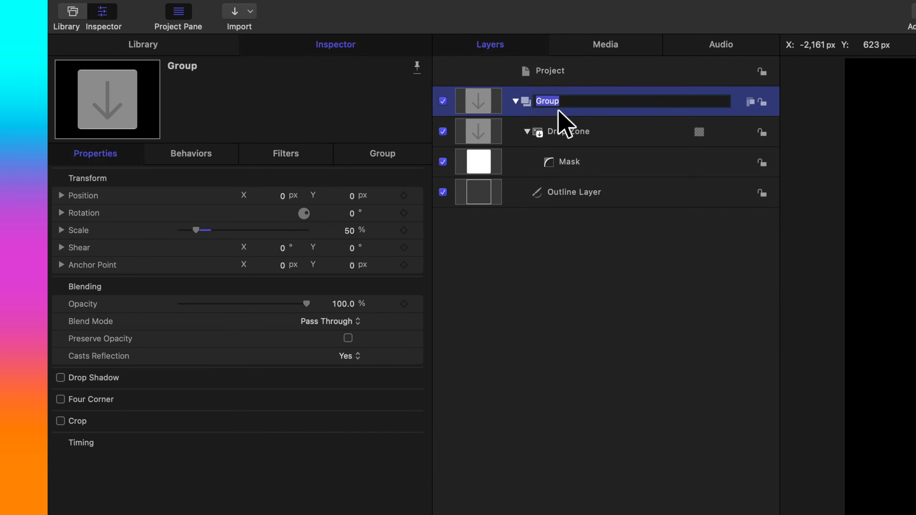
{"action": "type", "text": "Drop "}
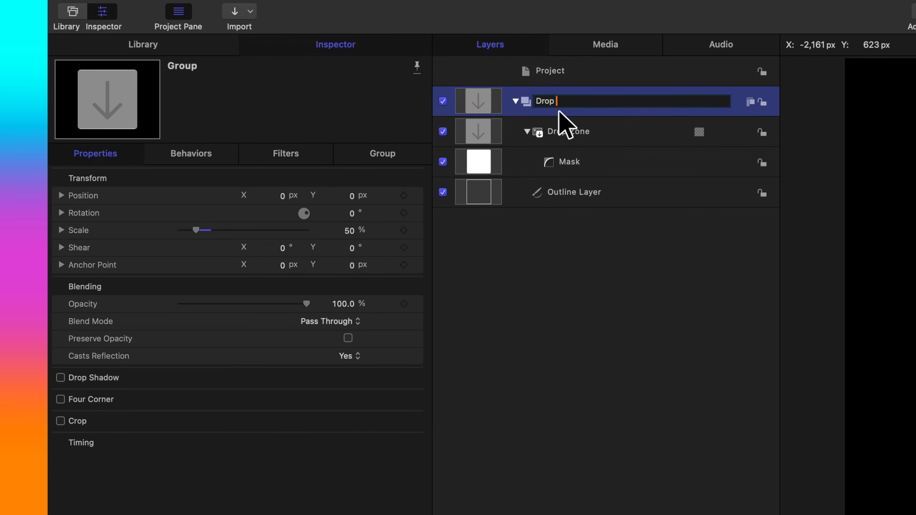
{"action": "type", "text": "Zone 1"}
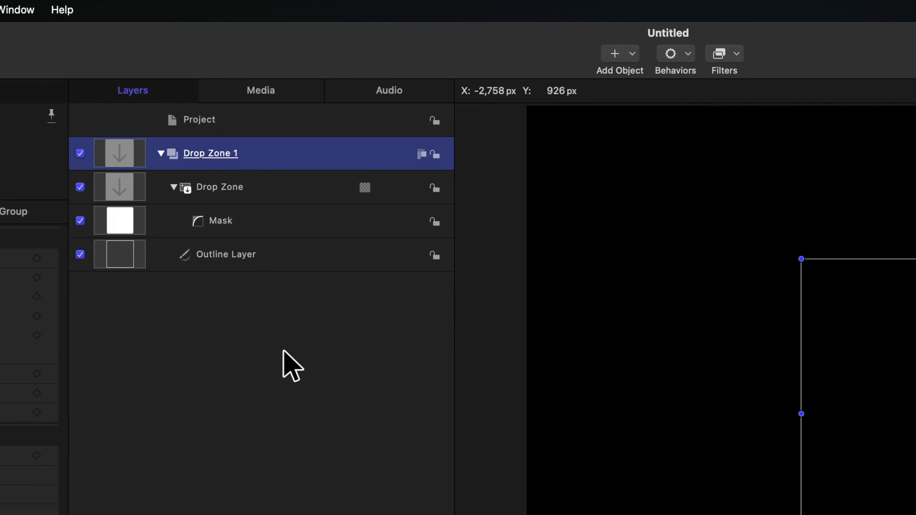
Collapse the Drop Zone 1 group and add a new empty group above it
{"action": "left_click", "coordinate": [160, 153]}
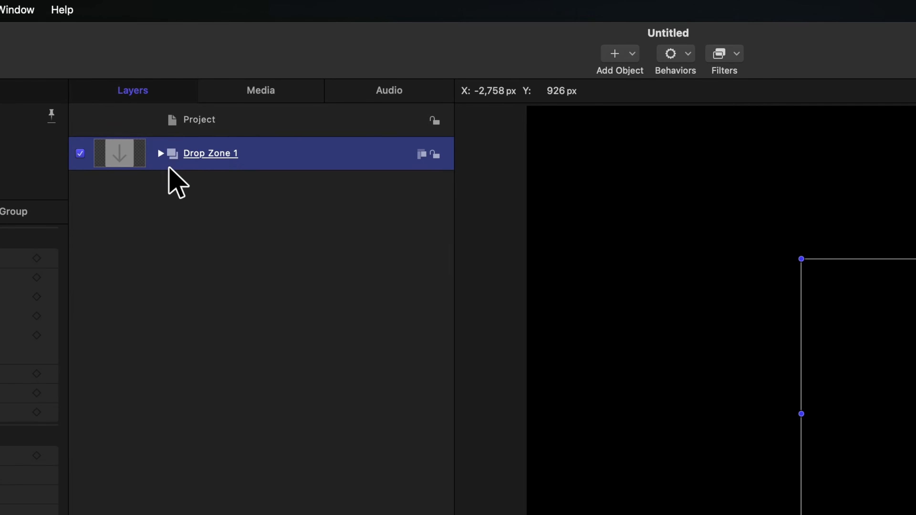
{"action": "right_click", "coordinate": [204, 239]}
{"action": "left_click", "coordinate": [302, 254]}
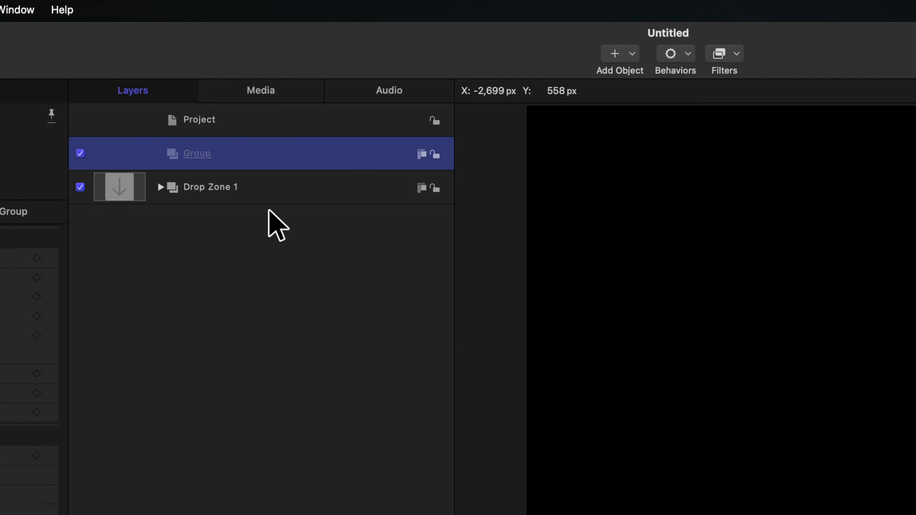
Rename the new empty group above Drop Zone 1 as Path Group
{"action": "double_click", "coordinate": [206, 156]}
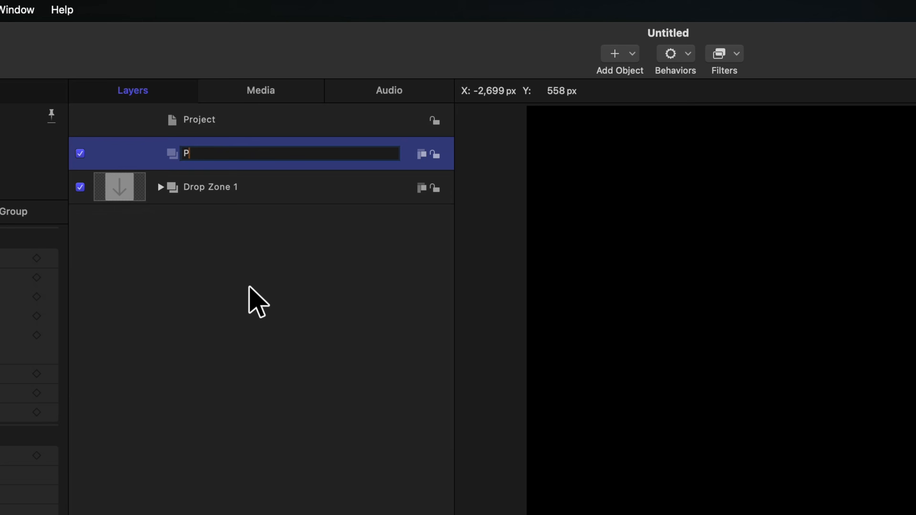
{"action": "type", "text": "Path Group"}
{"action": "key", "text": "Return"}
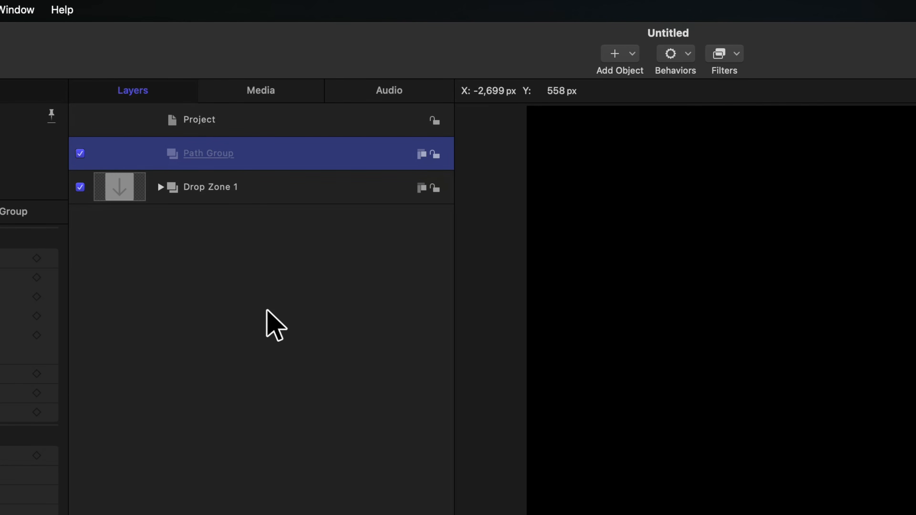
Add a camera to the project and switch the existing 2D groups to 3D
{"action": "left_click", "coordinate": [632, 54]}
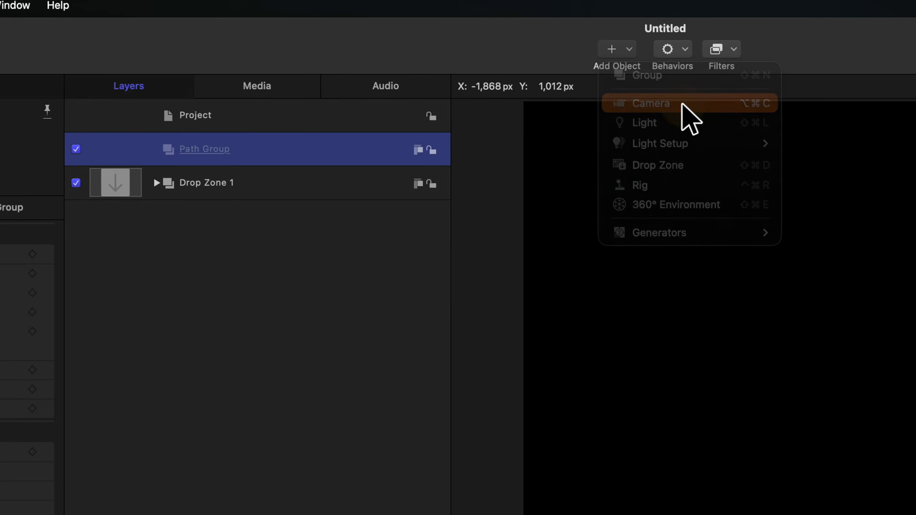
{"action": "left_click", "coordinate": [685, 108]}
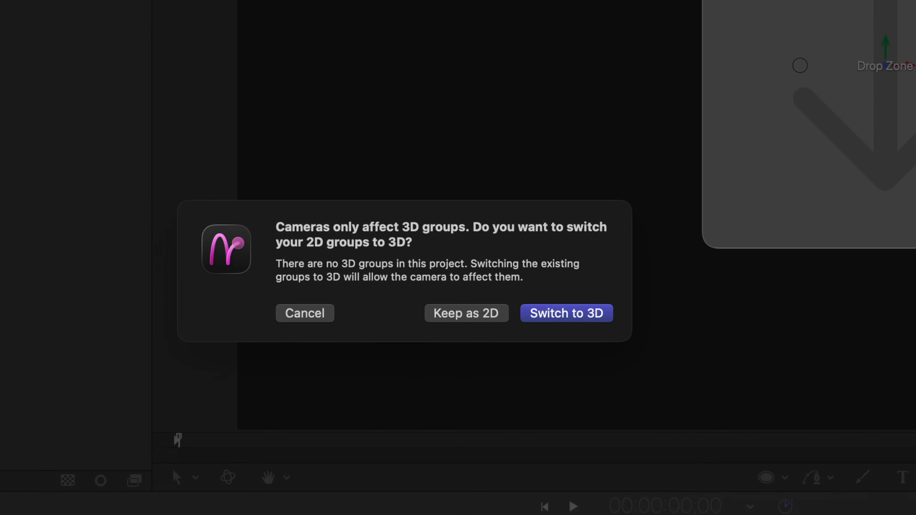
{"action": "left_click", "coordinate": [573, 312]}
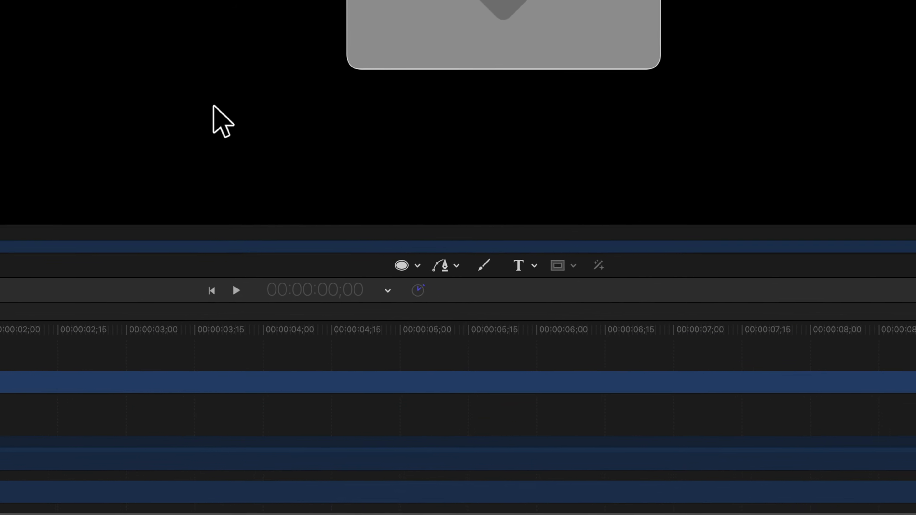
Draw a large circle over the drop zone inside Path Group using the Circle tool
{"action": "left_click", "coordinate": [392, 250]}
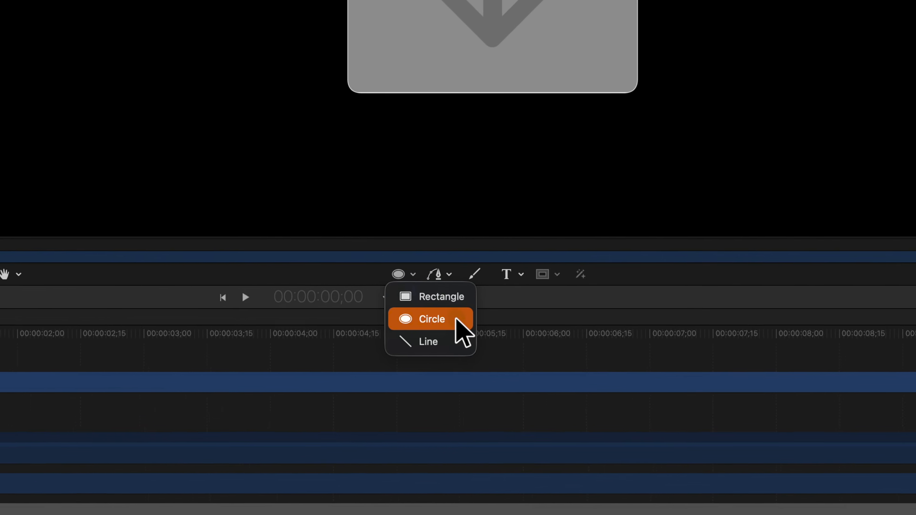
{"action": "left_click", "coordinate": [437, 299]}
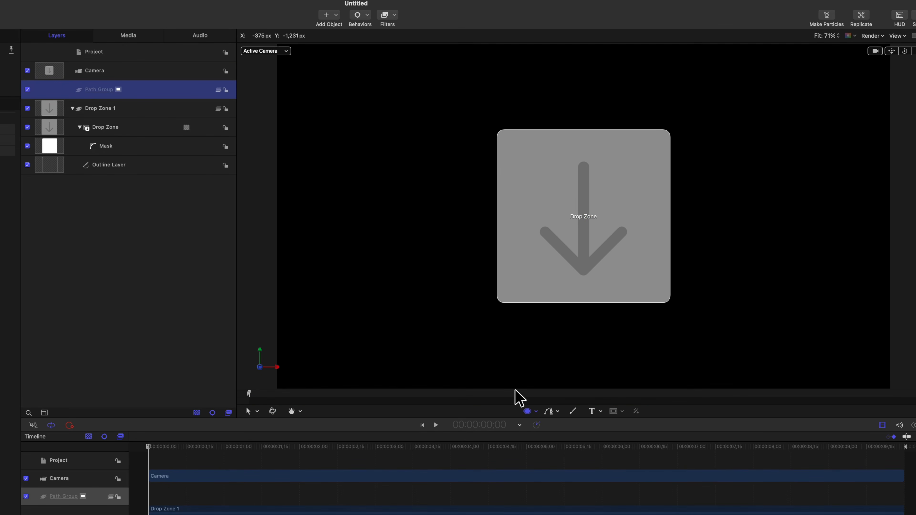
{"action": "left_click_drag", "start_coordinate": [405, 97], "coordinate": [704, 292]}
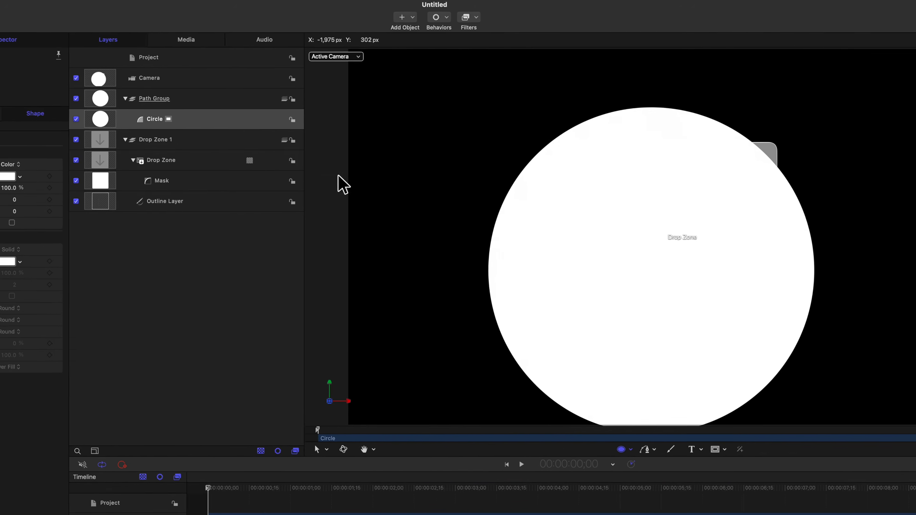
Reset the circle's position parameter so it sits centred at X 0, Y 0
{"action": "left_click", "coordinate": [202, 121]}
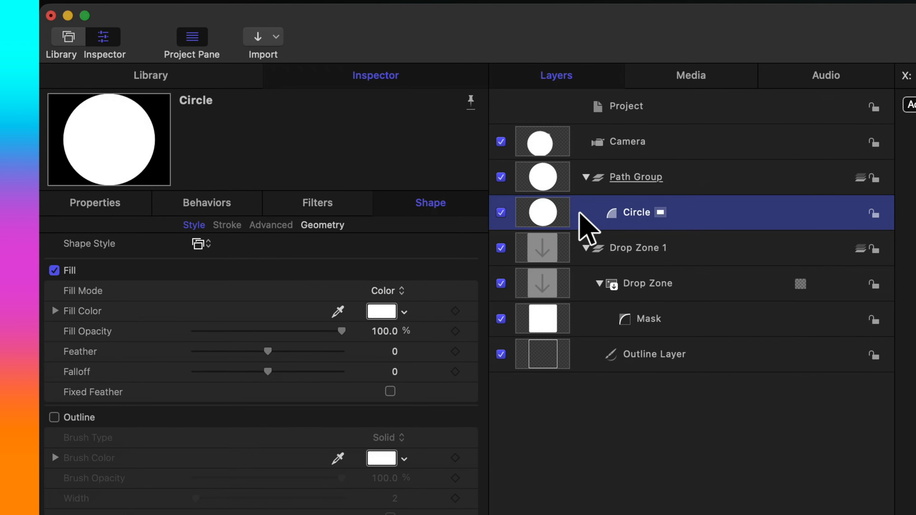
{"action": "left_click", "coordinate": [137, 205]}
{"action": "right_click", "coordinate": [107, 255]}
{"action": "left_click", "coordinate": [119, 268]}
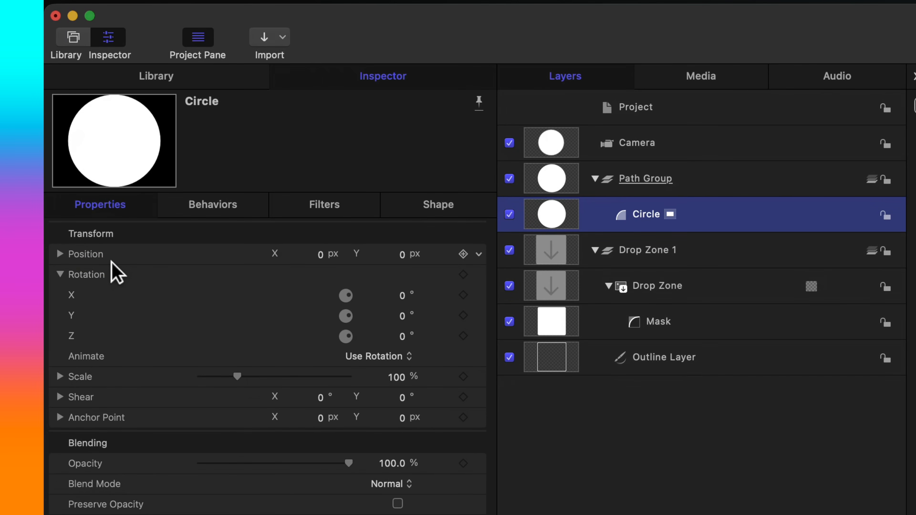
Set the circle's radius to 2160 in its shape geometry
{"action": "left_click", "coordinate": [416, 208]}
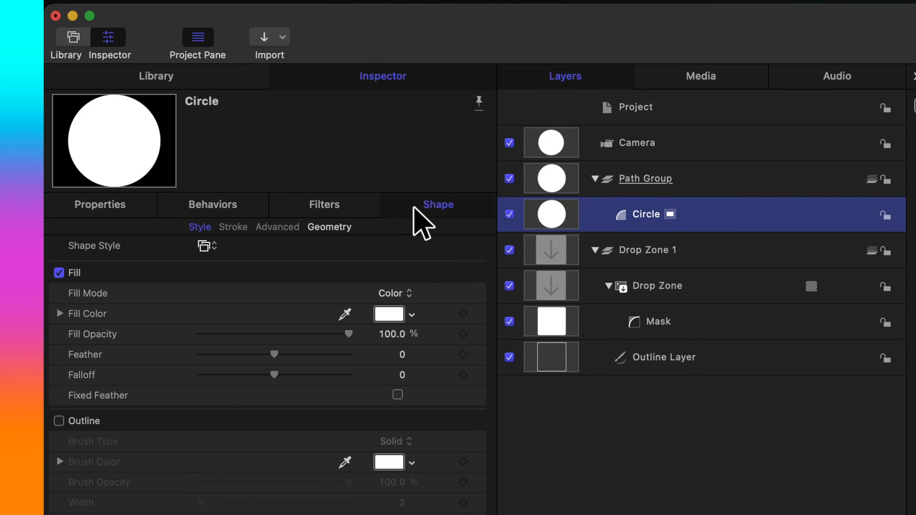
{"action": "left_click", "coordinate": [343, 225]}
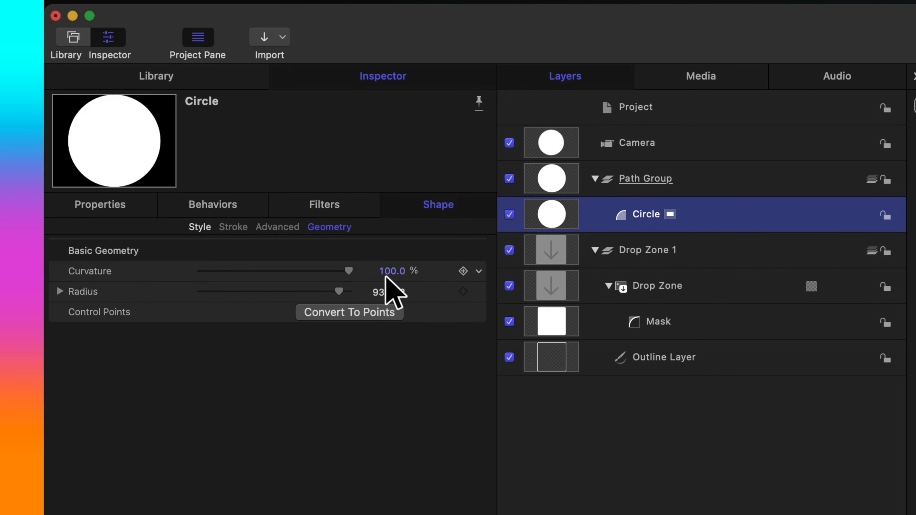
{"action": "left_click", "coordinate": [386, 292]}
{"action": "type", "text": "2100"}
{"action": "key", "text": "Return"}
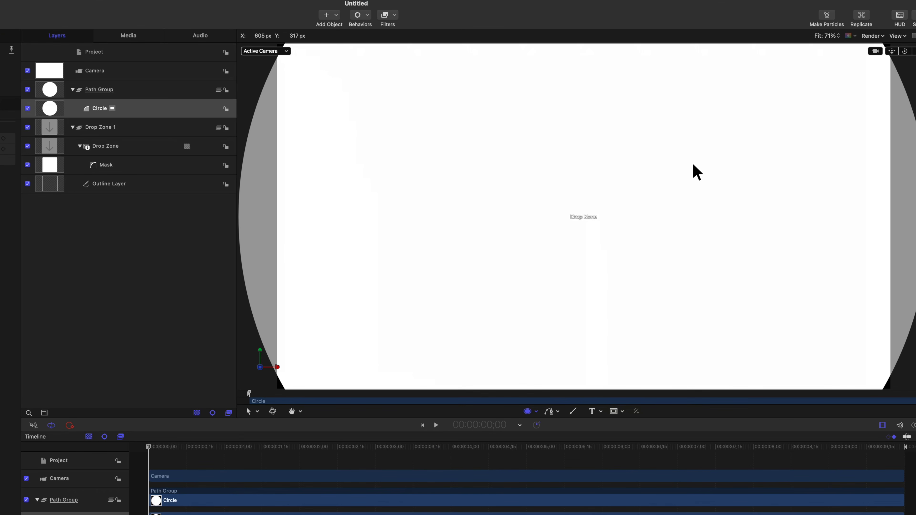
{"action": "left_click", "coordinate": [677, 164]}
{"action": "key", "text": "super+minus"}
{"action": "key", "text": "super+minus"}
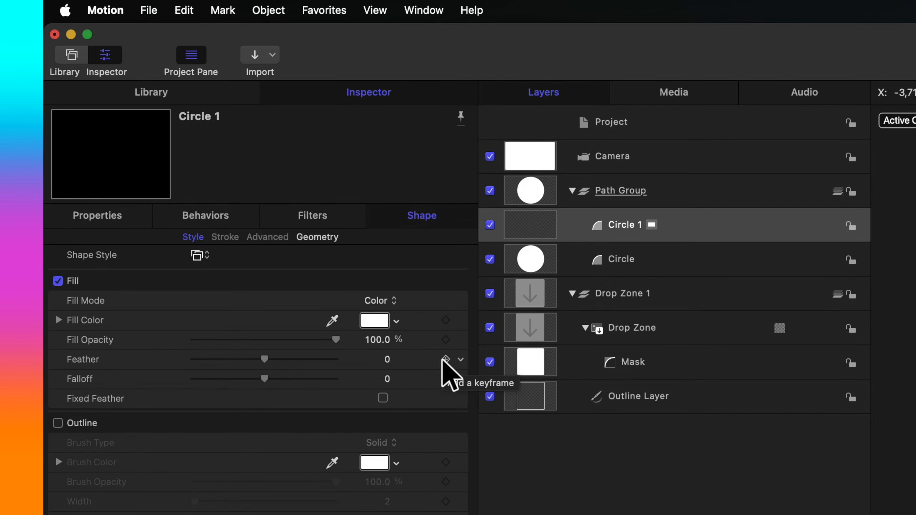
{"action": "key", "text": "super+z"}
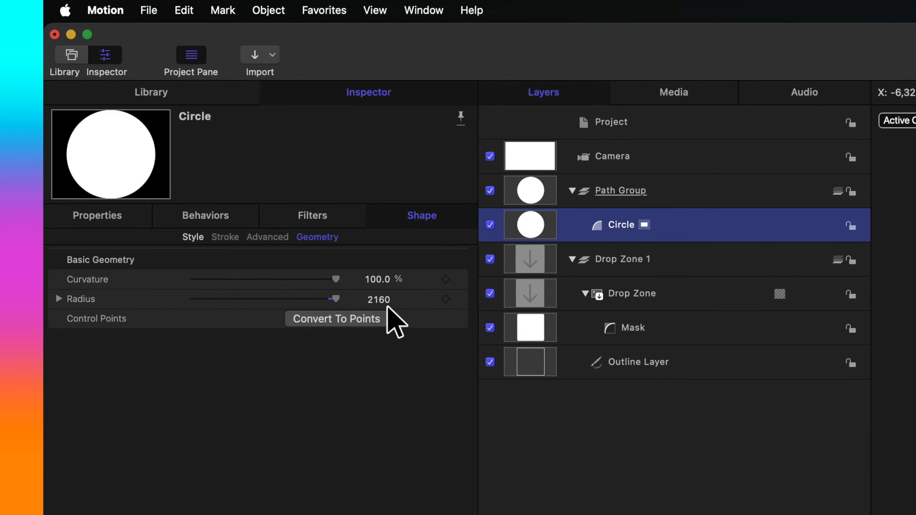
Set the circle's X rotation to 90° so it lies flat in 3D space
{"action": "left_click", "coordinate": [104, 216]}
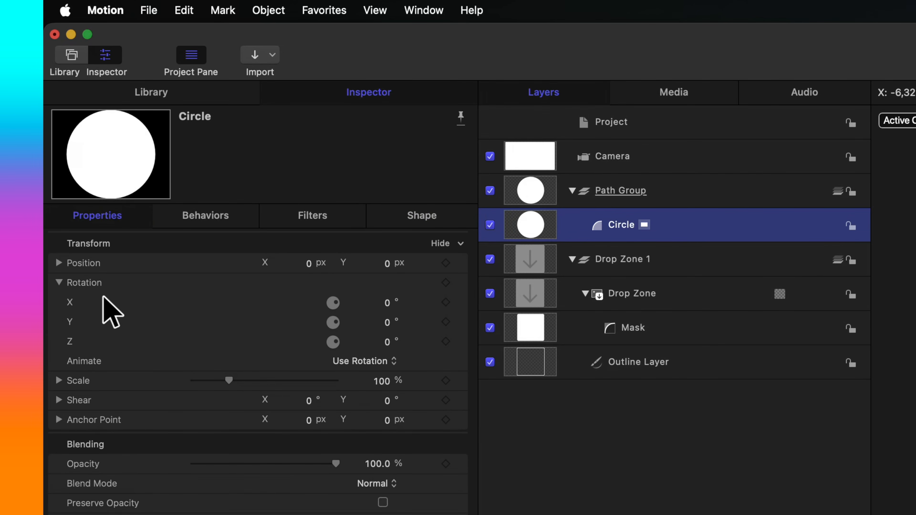
{"action": "left_click", "coordinate": [59, 282]}
{"action": "left_click", "coordinate": [59, 282]}
{"action": "left_click", "coordinate": [78, 284]}
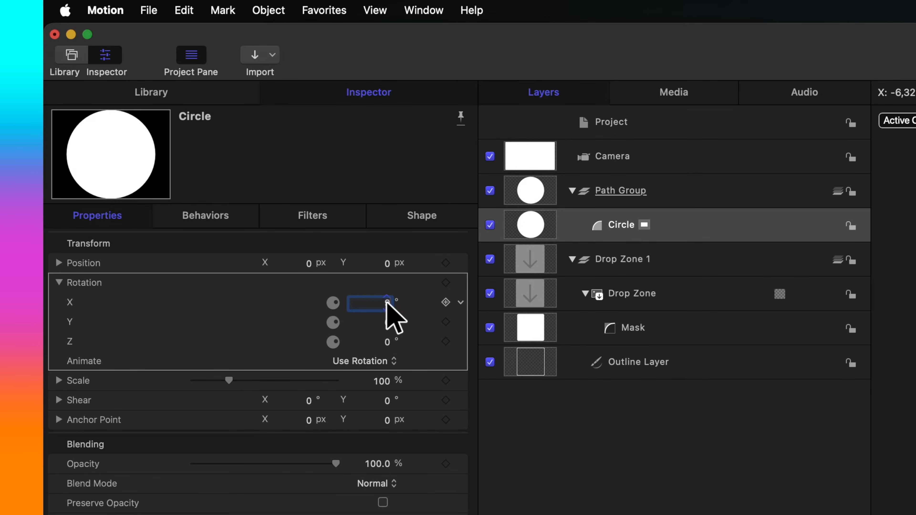
{"action": "type", "text": "90"}
{"action": "key", "text": "Return"}
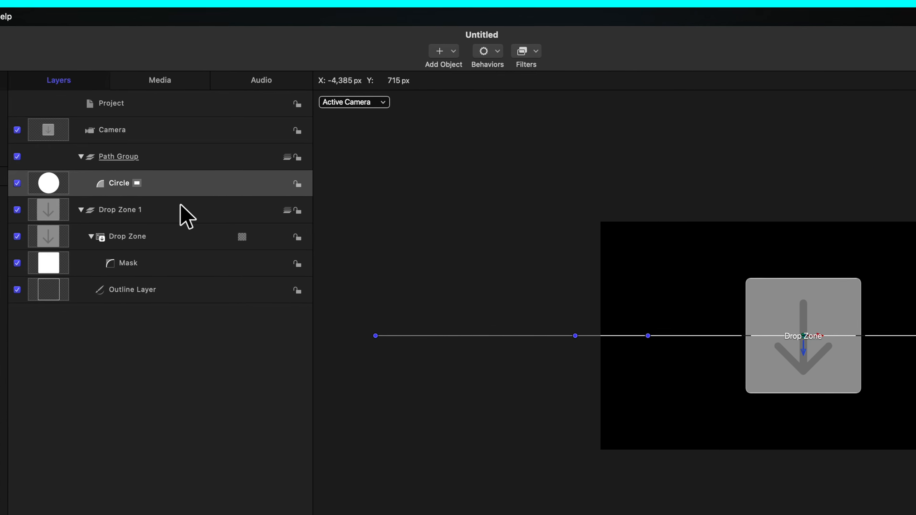
Add a Basic Motion Motion Path behavior to the Drop Zone 1 group and set its path shape to Geometry with Circle as the shape source
{"action": "left_click", "coordinate": [170, 209]}
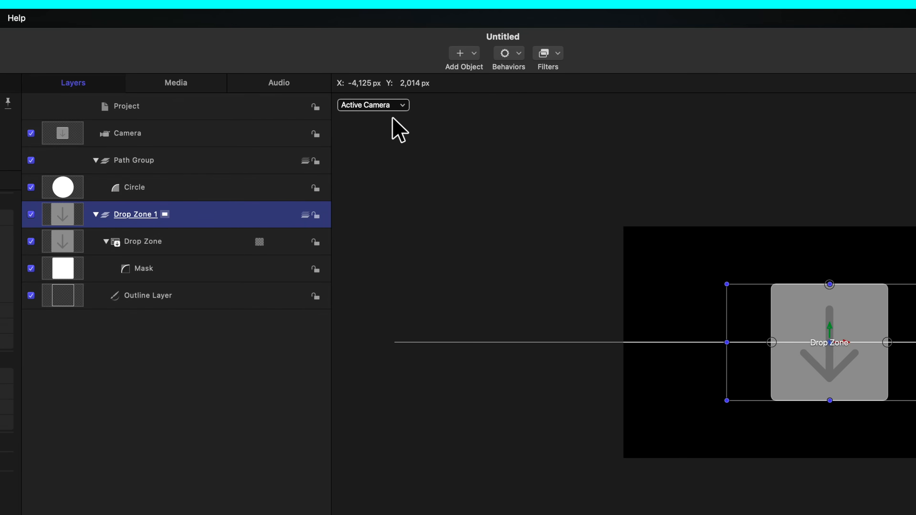
{"action": "left_click", "coordinate": [518, 52]}
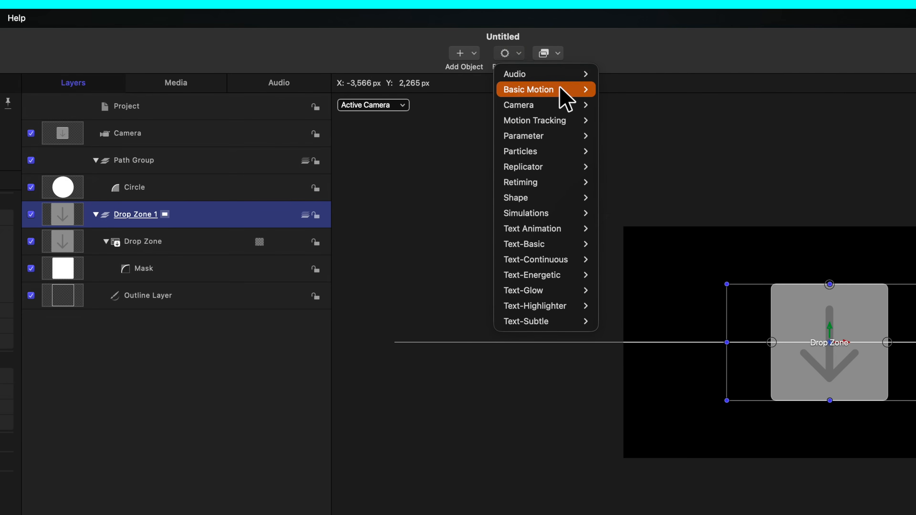
{"action": "mouse_move", "coordinate": [579, 91]}
{"action": "left_click", "coordinate": [678, 136]}
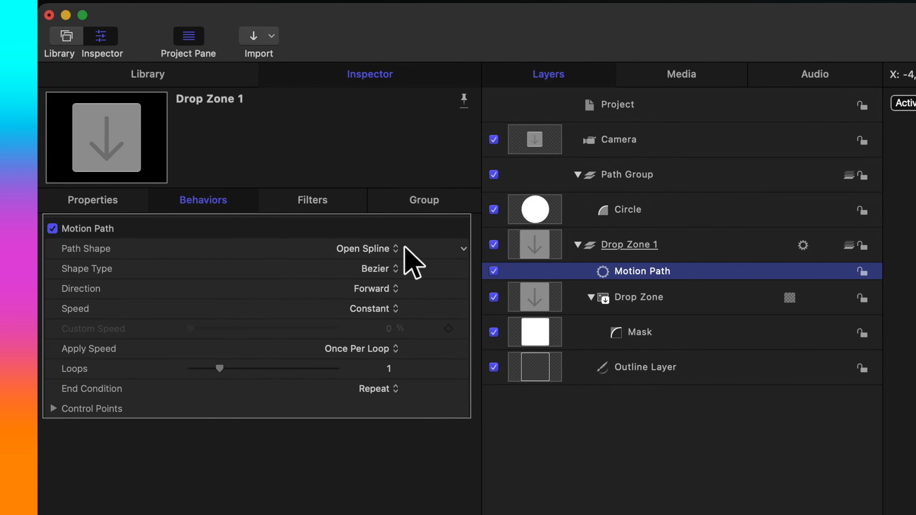
{"action": "left_click", "coordinate": [353, 249]}
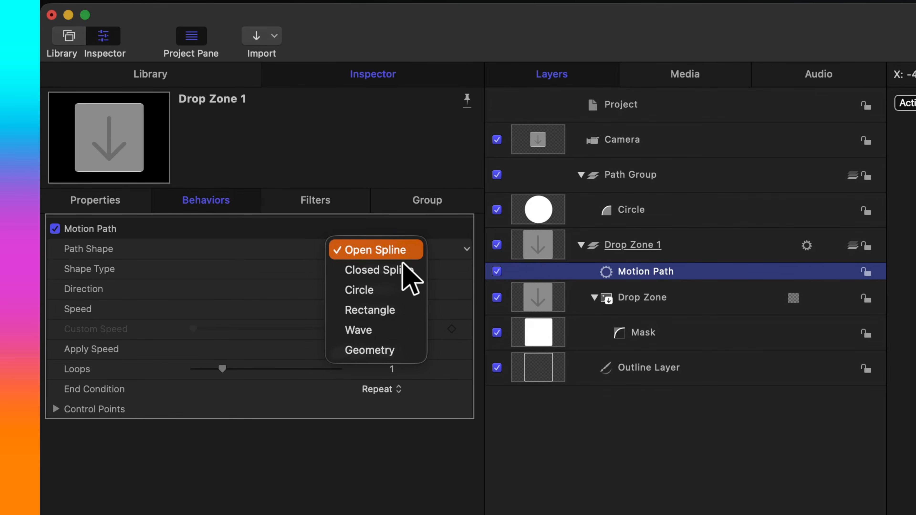
{"action": "left_click", "coordinate": [411, 347]}
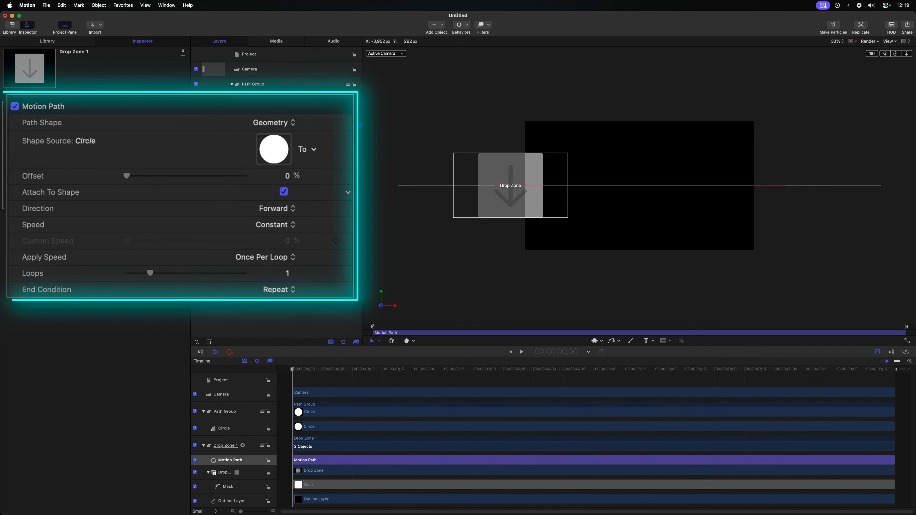
Scrub through the timeline to preview the drop zone's travel along the circle, and set the Motion Path's loops to 0
{"action": "left_click_drag", "start_coordinate": [69, 144], "coordinate": [94, 144]}
{"action": "left_click_drag", "start_coordinate": [201, 182], "coordinate": [140, 183]}
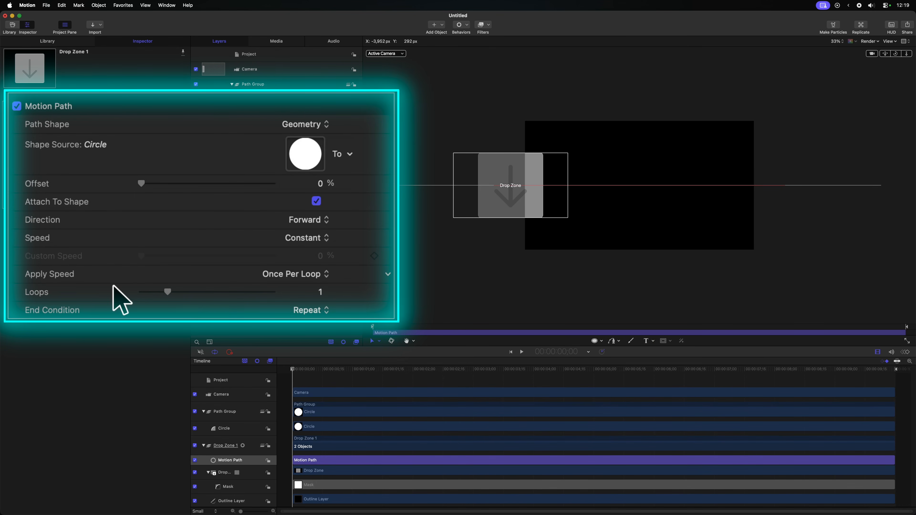
{"action": "left_click_drag", "start_coordinate": [333, 368], "coordinate": [738, 369]}
{"action": "left_click_drag", "start_coordinate": [676, 360], "coordinate": [213, 350]}
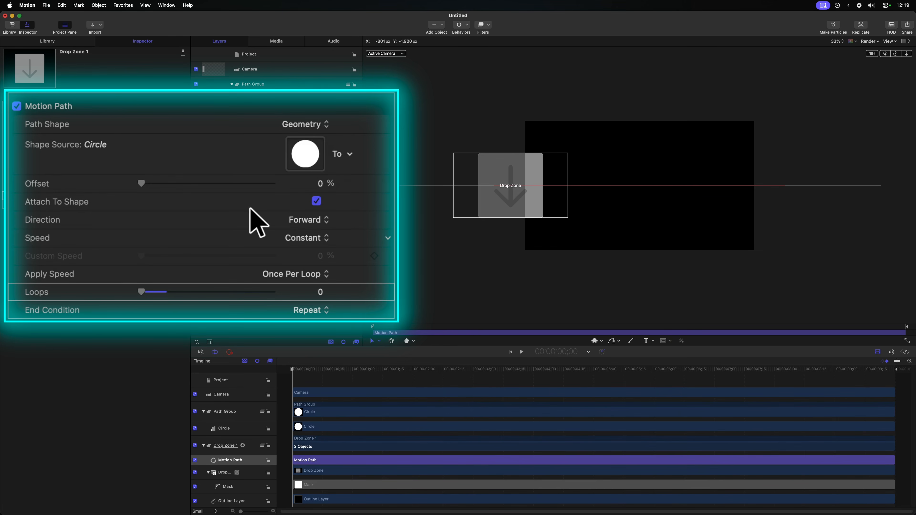
Try raising the Motion Path's offset to about 80% to slide the drop zone along the circle, and undo it
{"action": "left_click_drag", "start_coordinate": [176, 178], "coordinate": [268, 175]}
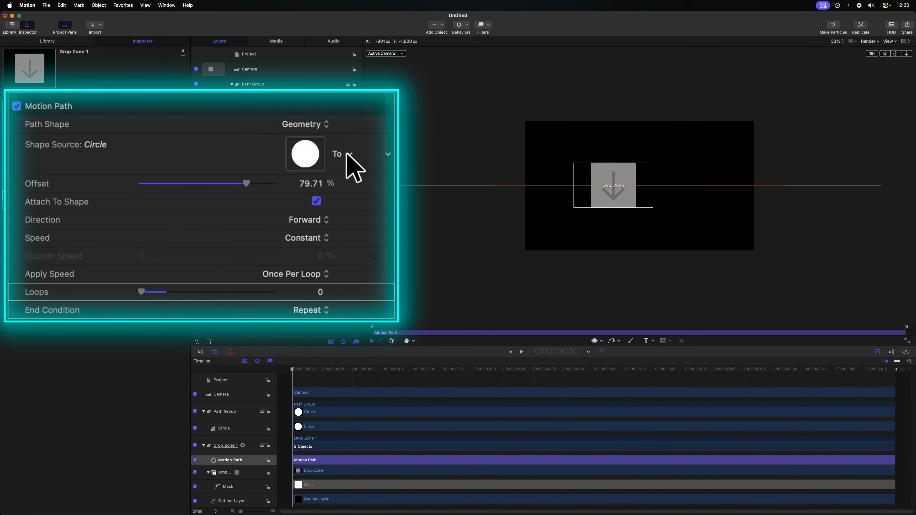
{"action": "key", "text": "super+z"}
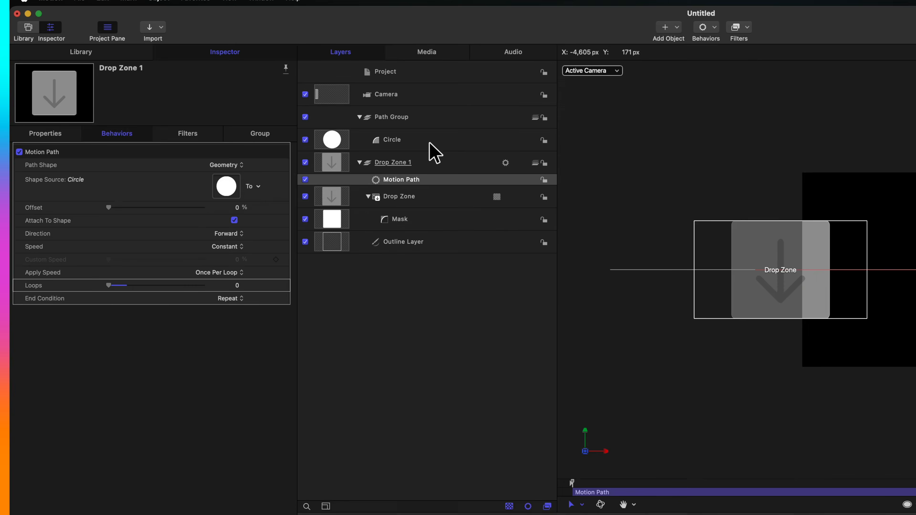
Rename the circle layer in Path Group as Path
{"action": "left_click", "coordinate": [426, 142]}
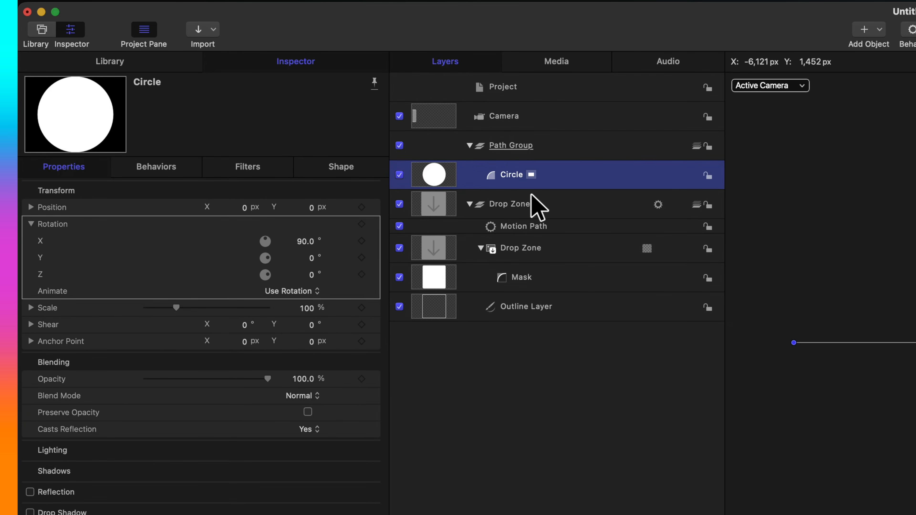
{"action": "double_click", "coordinate": [511, 177]}
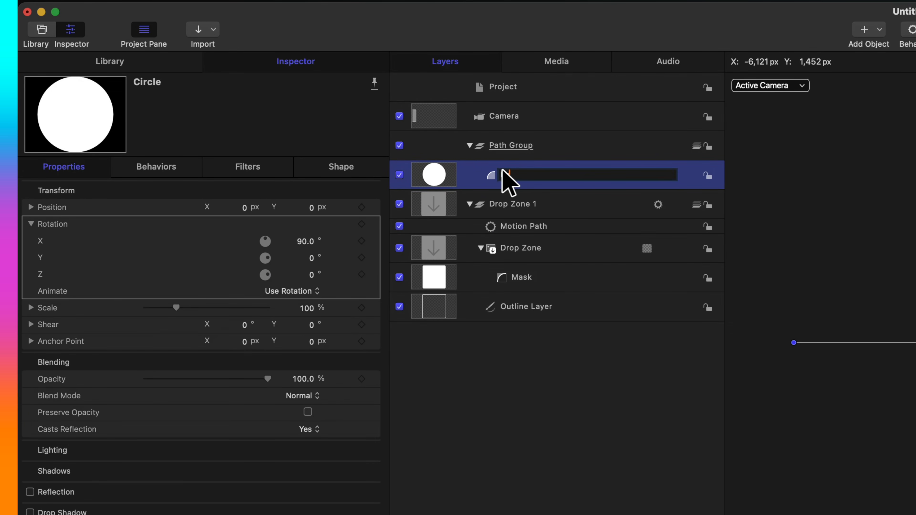
{"action": "type", "text": "Path"}
{"action": "key", "text": "Return"}
Duplicate the Path layer and rename the copy as Point
{"action": "key", "text": "super+d"}
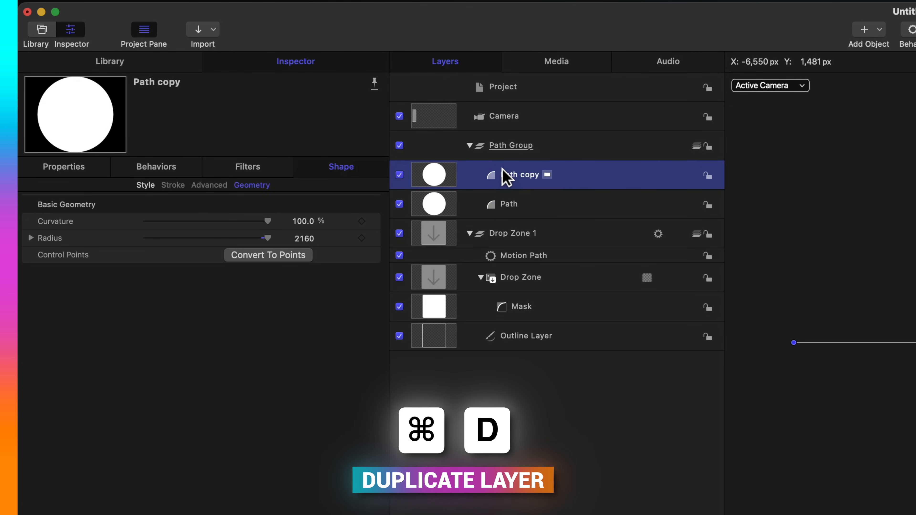
{"action": "double_click", "coordinate": [506, 176]}
{"action": "type", "text": "Point"}
{"action": "key", "text": "Return"}
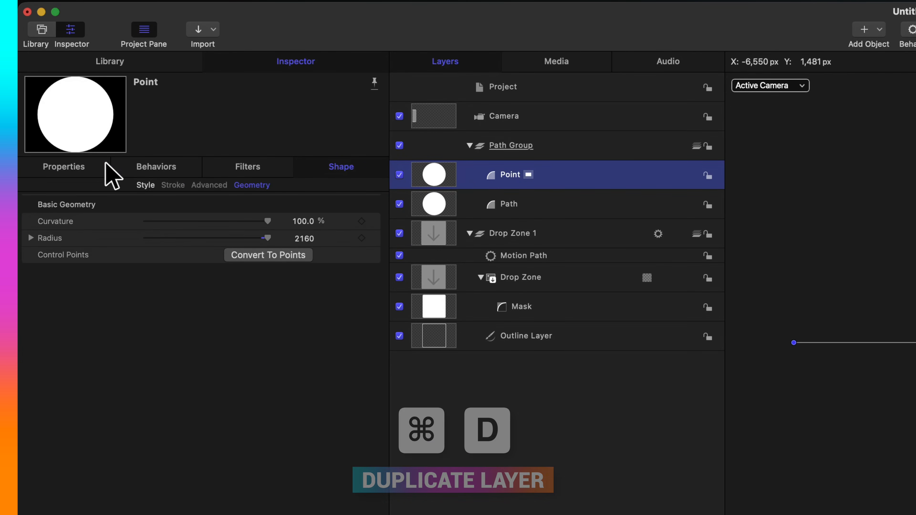
Reset the Point layer's rotation and set its scale to 1%
{"action": "left_click", "coordinate": [95, 169]}
{"action": "right_click", "coordinate": [75, 224]}
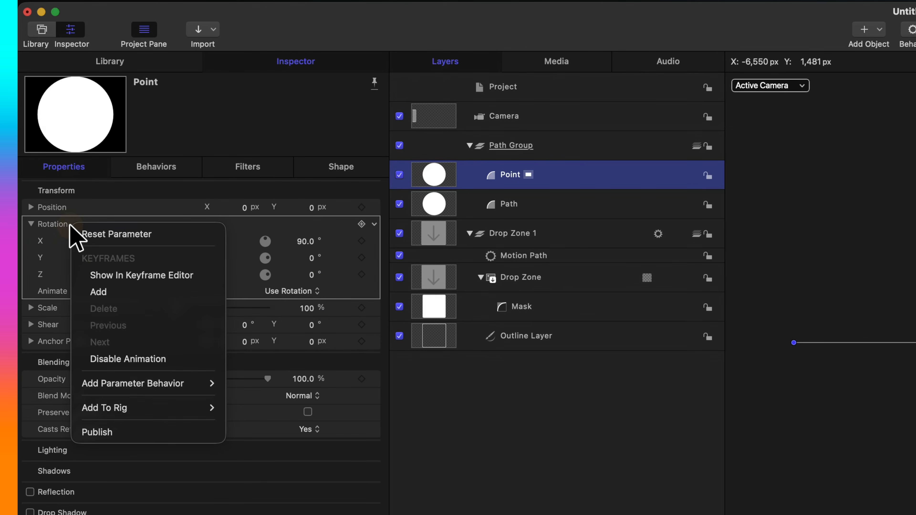
{"action": "left_click", "coordinate": [152, 235]}
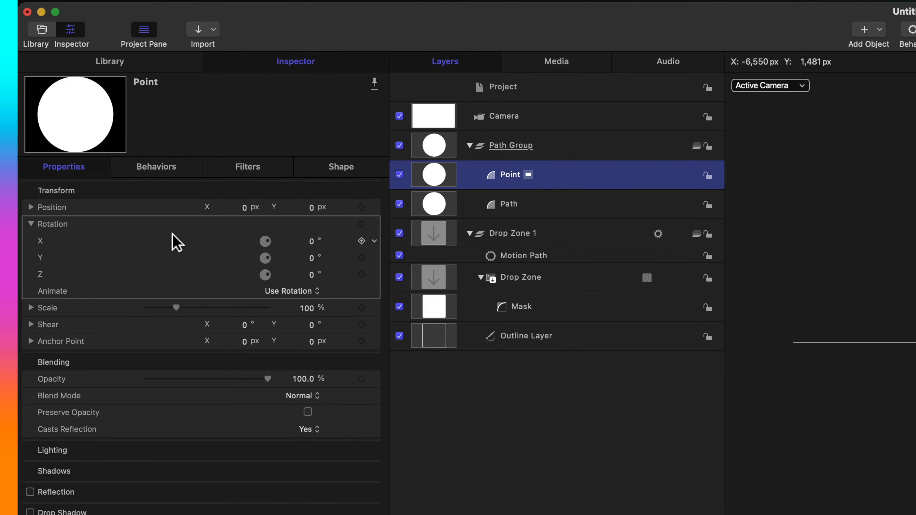
{"action": "left_click", "coordinate": [307, 308]}
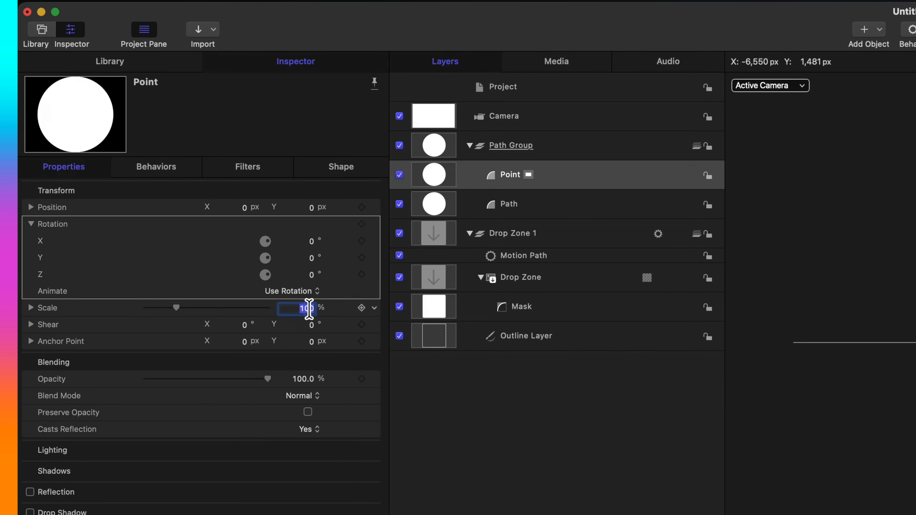
{"action": "type", "text": "1"}
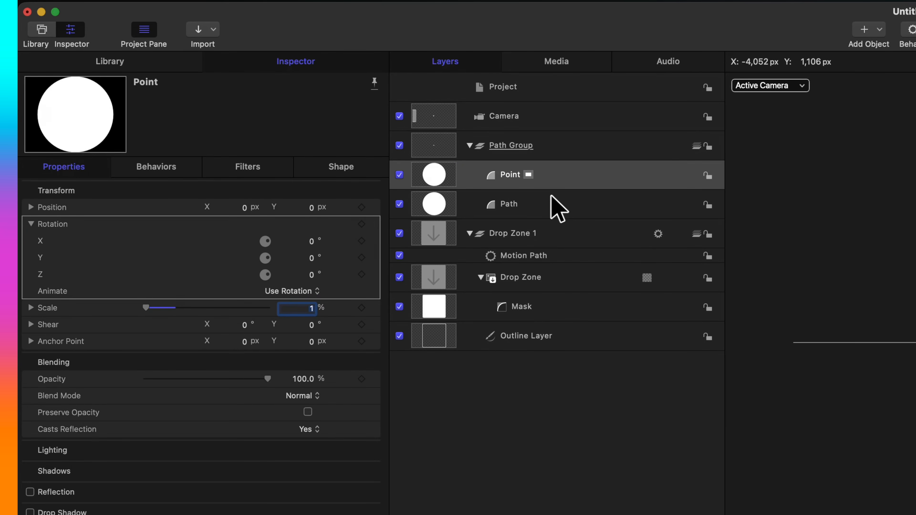
Change the Point layer's fill color to red
{"action": "left_click", "coordinate": [350, 165]}
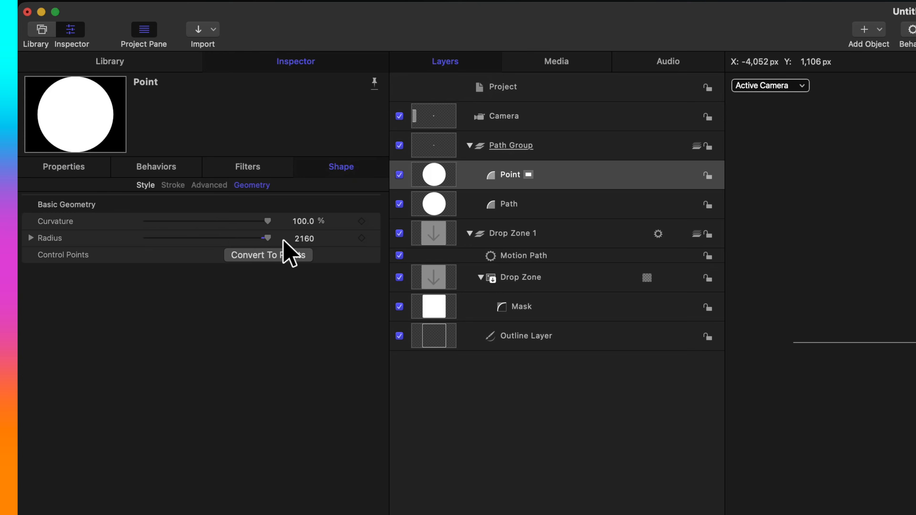
{"action": "left_click", "coordinate": [146, 186]}
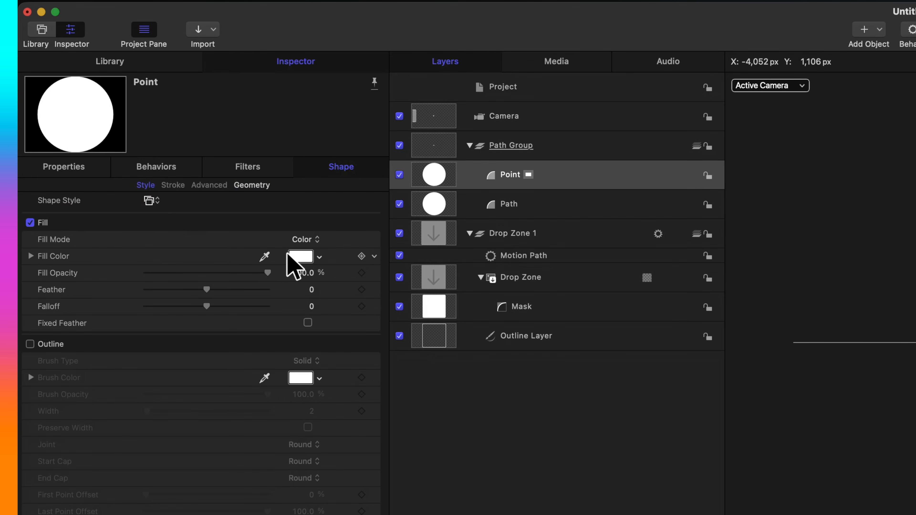
{"action": "left_click", "coordinate": [300, 256]}
{"action": "left_click", "coordinate": [620, 385]}
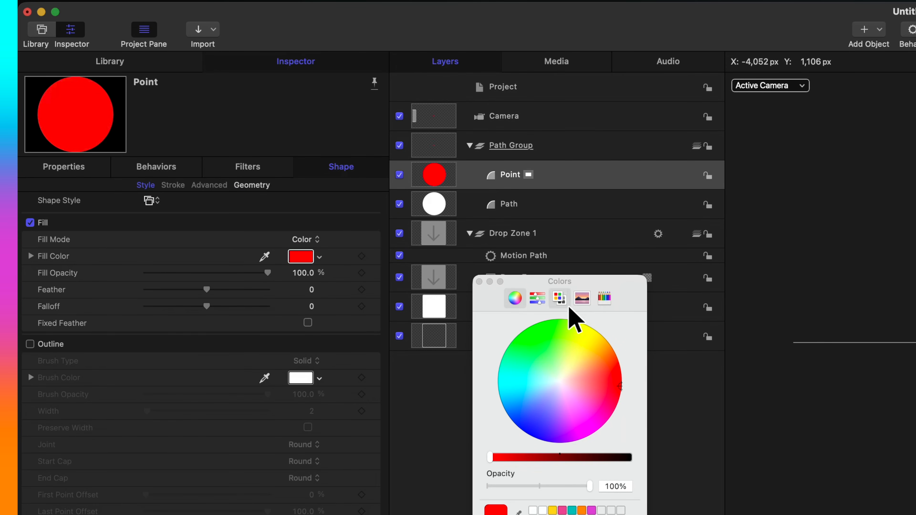
{"action": "left_click", "coordinate": [479, 282]}
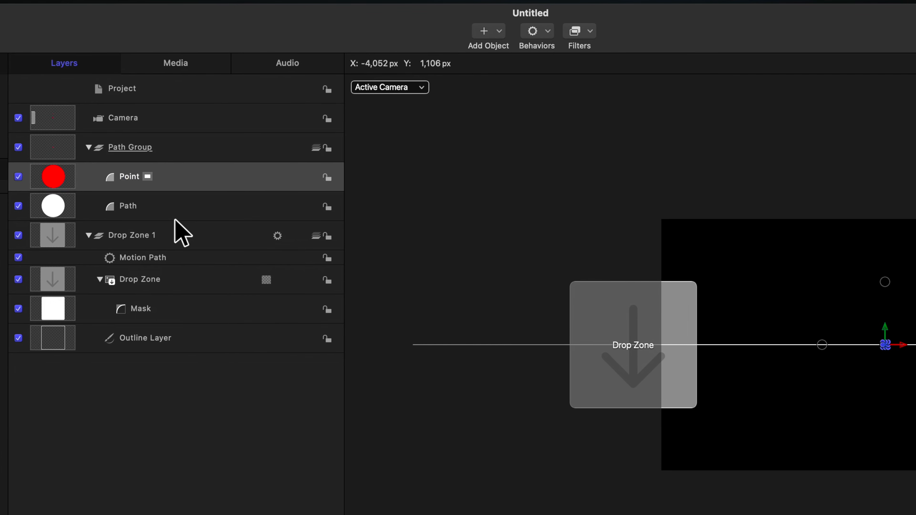
Add a Point At behavior to the Drop Zone 1 group and assign the Point layer as its object
{"action": "left_click", "coordinate": [177, 232]}
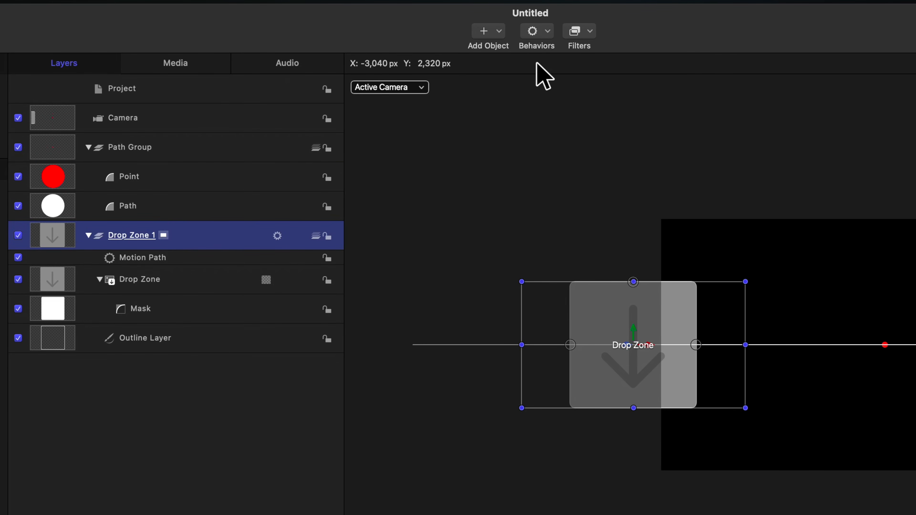
{"action": "left_click", "coordinate": [547, 32]}
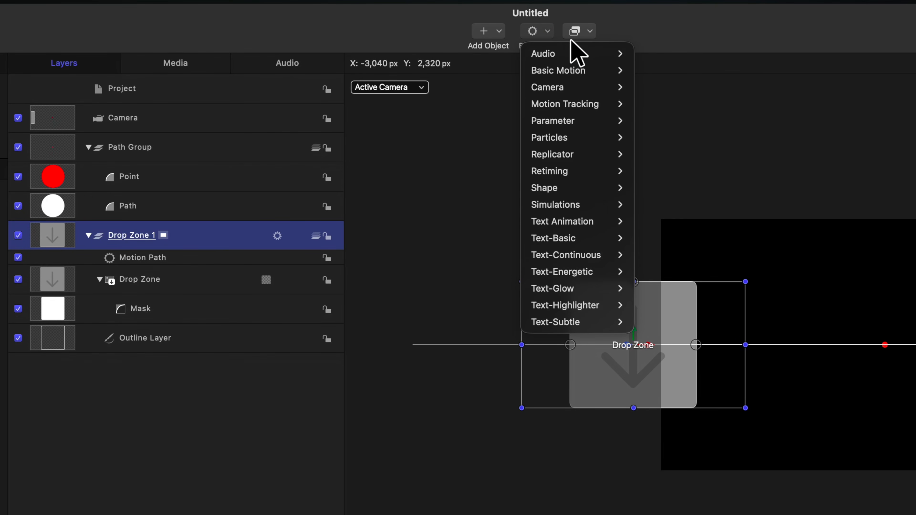
{"action": "mouse_move", "coordinate": [591, 72]}
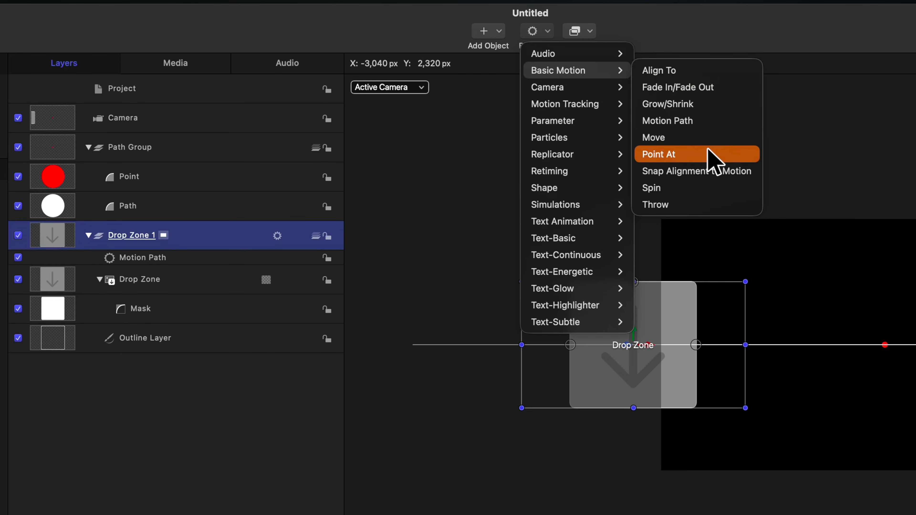
{"action": "left_click", "coordinate": [708, 155]}
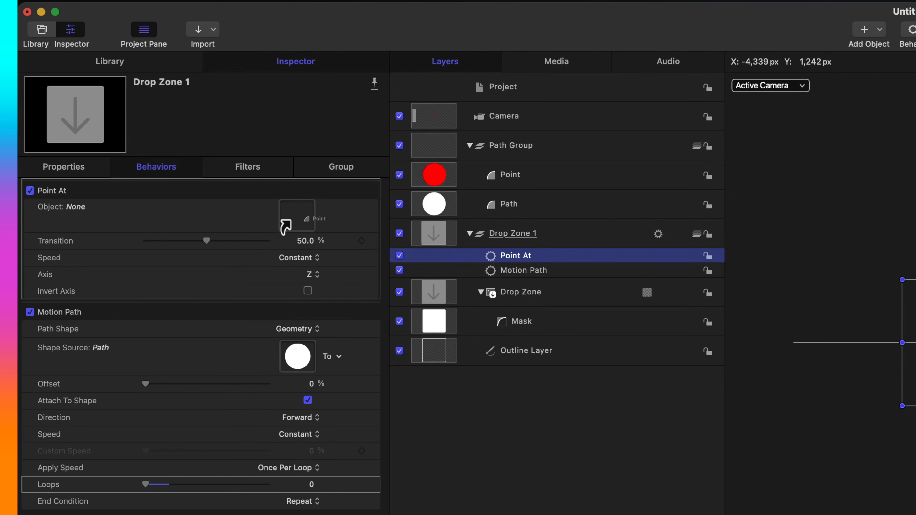
{"action": "left_click_drag", "start_coordinate": [284, 226], "coordinate": [301, 222]}
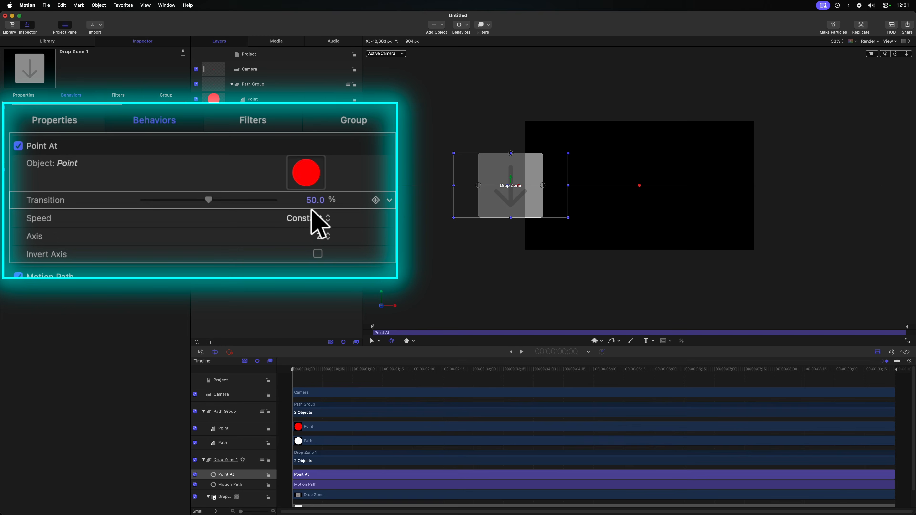
Set the Point At behavior's transition to 0% and scrub the timeline to check the drop zone's orientation
{"action": "left_click_drag", "start_coordinate": [418, 374], "coordinate": [614, 348]}
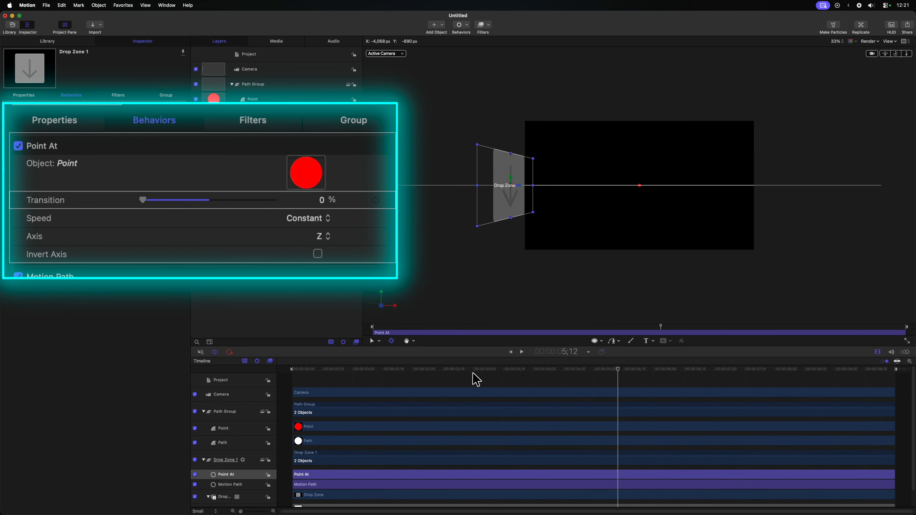
{"action": "left_click_drag", "start_coordinate": [358, 371], "coordinate": [497, 363]}
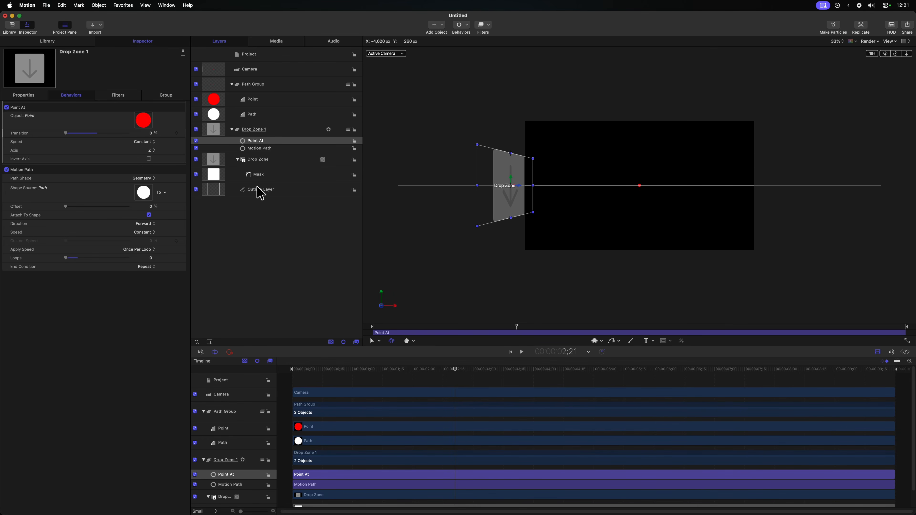
Raise the Motion Path's offset to about 25% to bring the drop zone in front of the camera
{"action": "left_click", "coordinate": [259, 149]}
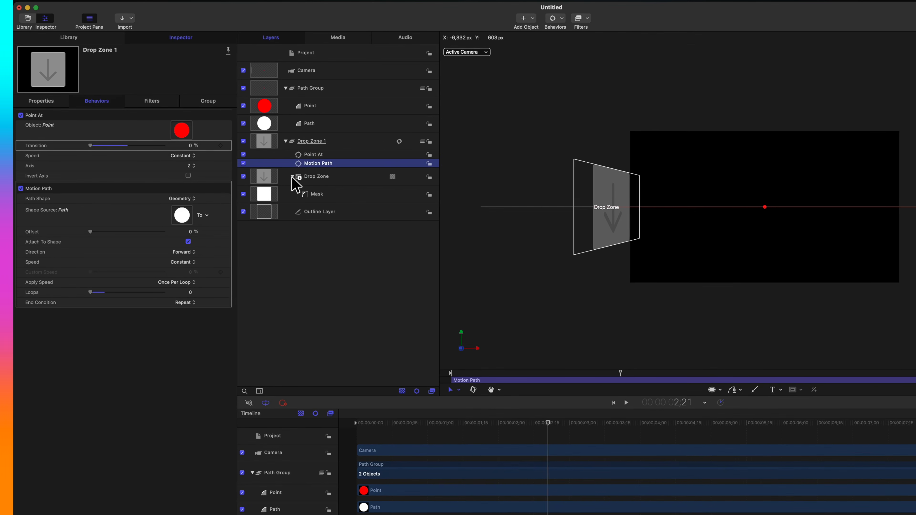
{"action": "left_click_drag", "start_coordinate": [91, 231], "coordinate": [116, 231]}
{"action": "mouse_move", "coordinate": [209, 200]}
{"action": "left_mouse_down"}
{"action": "mouse_move", "coordinate": [233, 201]}
{"action": "mouse_move", "coordinate": [157, 200]}
{"action": "mouse_move", "coordinate": [204, 201]}
{"action": "mouse_move", "coordinate": [158, 201]}
{"action": "mouse_move", "coordinate": [191, 201]}
{"action": "left_mouse_up"}
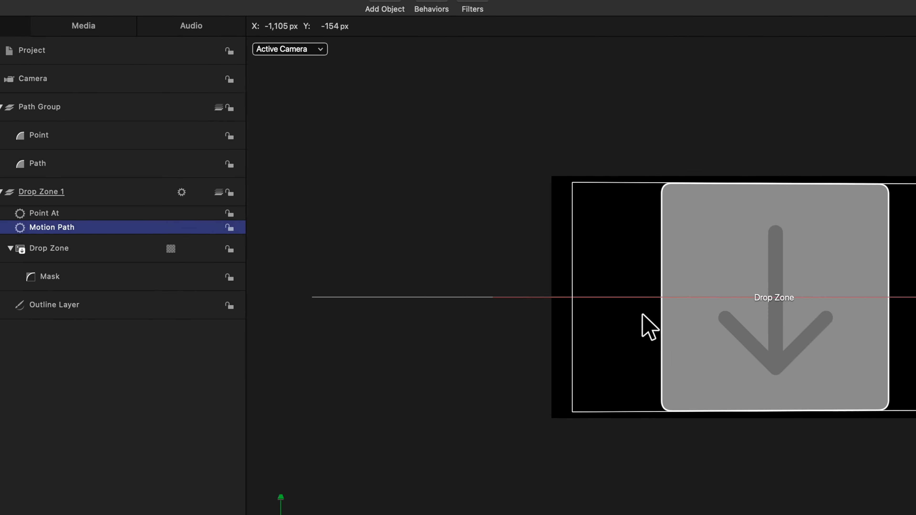
Select the camera, view the scene from the Top and hide the Path layer
{"action": "left_click", "coordinate": [228, 103]}
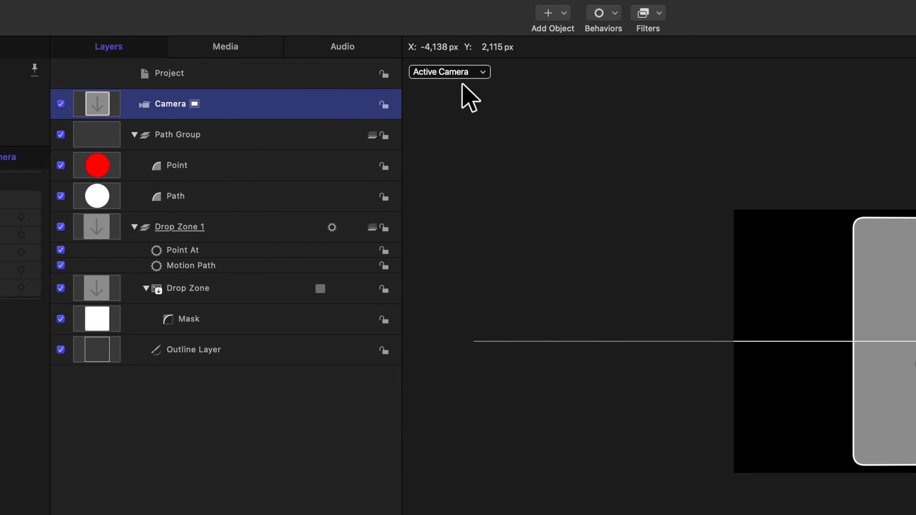
{"action": "left_click", "coordinate": [482, 72]}
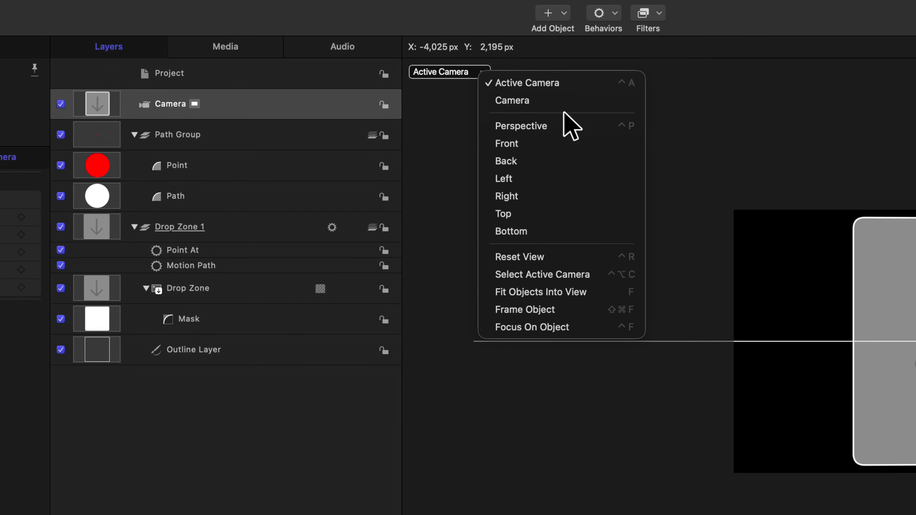
{"action": "left_click", "coordinate": [569, 216]}
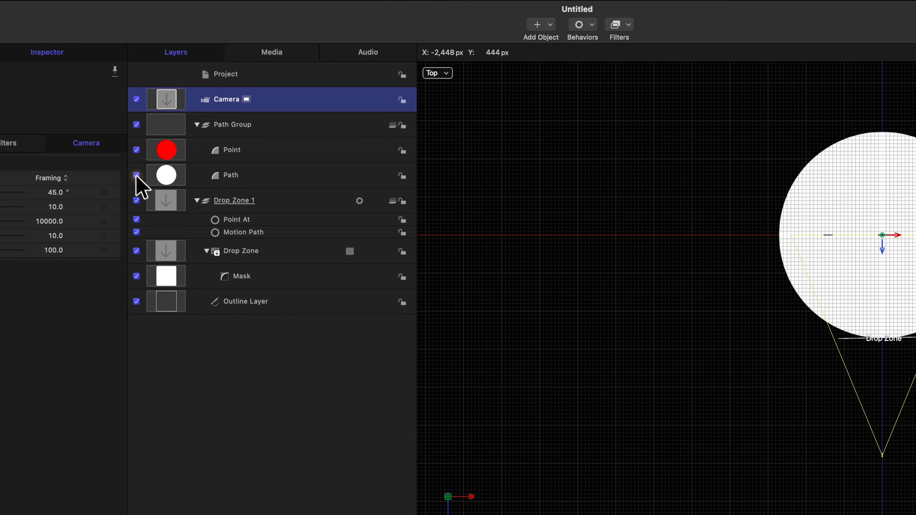
{"action": "left_click", "coordinate": [136, 176]}
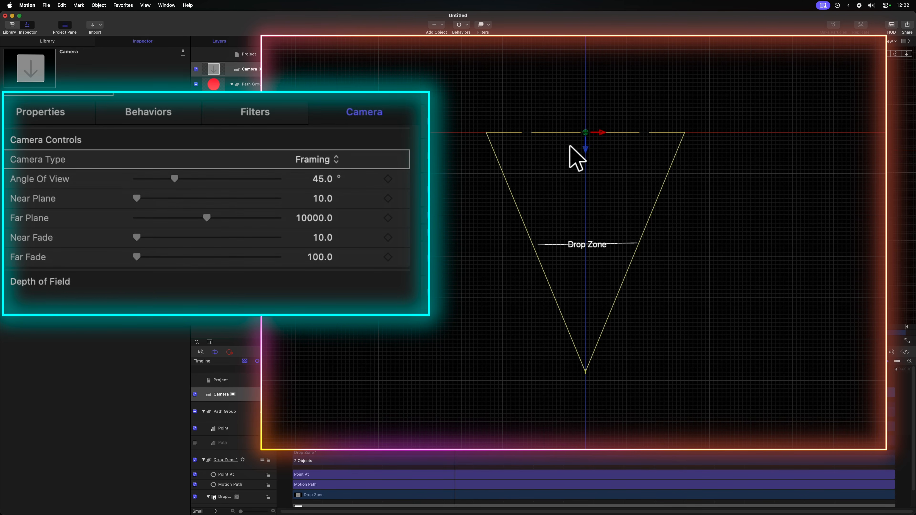
Change the camera type to Viewpoint and show the Path layer again
{"action": "left_click", "coordinate": [324, 161]}
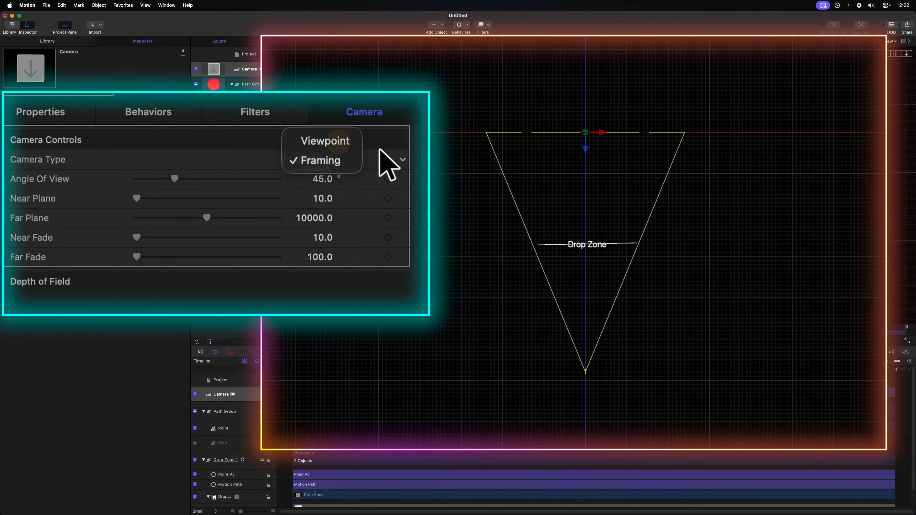
{"action": "left_click", "coordinate": [322, 139]}
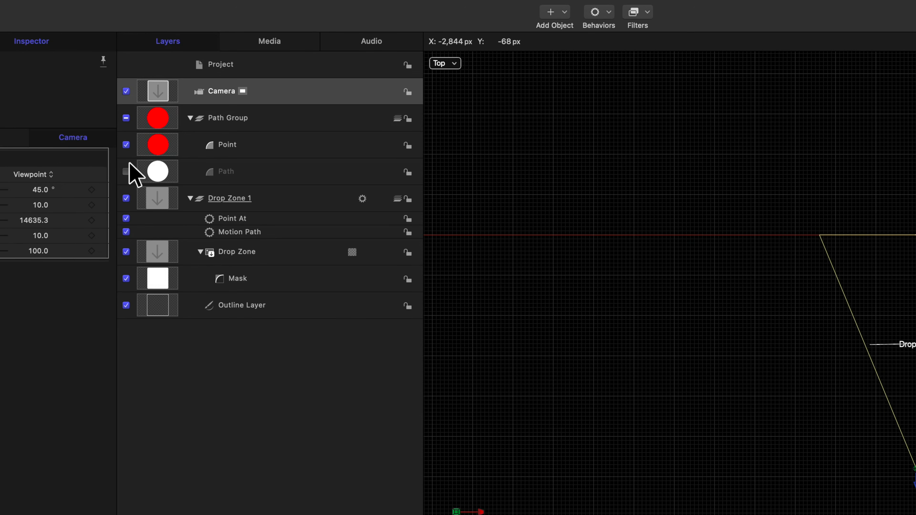
{"action": "left_click", "coordinate": [126, 171]}
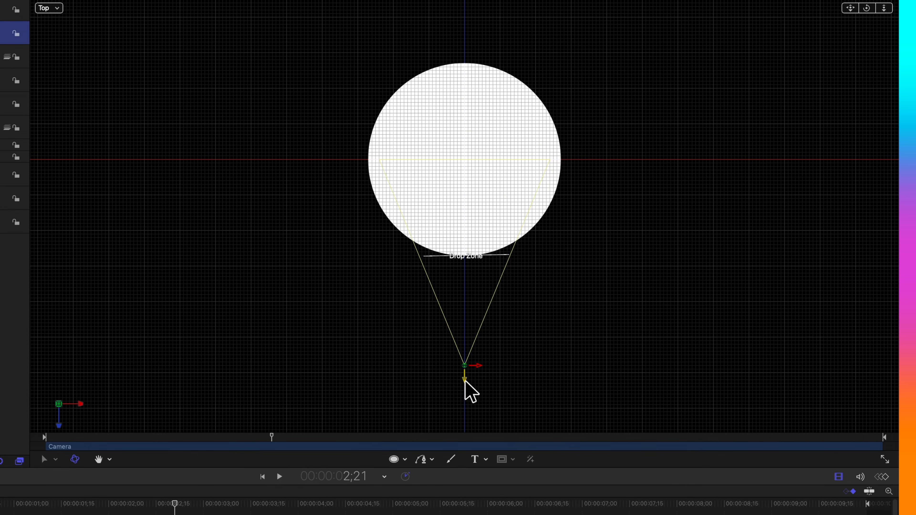
Move the camera along its Z axis toward the circle until it sits close to the drop zone at the circle's edge
{"action": "left_click_drag", "start_coordinate": [465, 382], "coordinate": [465, 344]}
{"action": "left_click_drag", "start_coordinate": [476, 274], "coordinate": [478, 283]}
{"action": "mouse_move", "coordinate": [475, 315]}
{"action": "left_mouse_down"}
{"action": "mouse_move", "coordinate": [470, 365]}
{"action": "mouse_move", "coordinate": [475, 332]}
{"action": "left_mouse_up"}
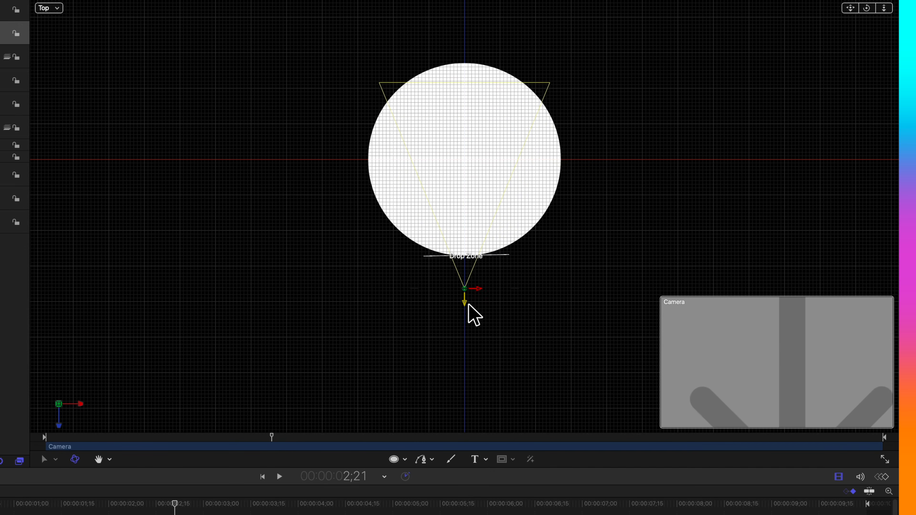
{"action": "left_click_drag", "start_coordinate": [468, 281], "coordinate": [472, 271]}
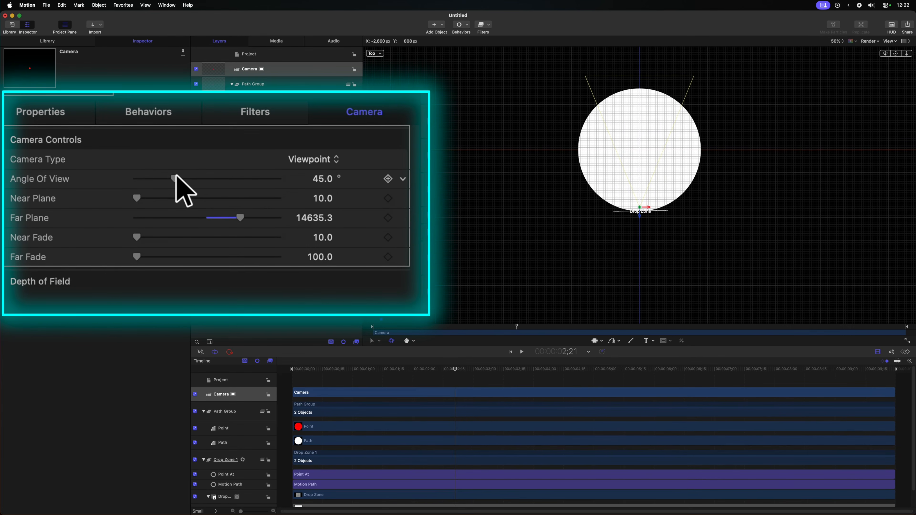
Widen the camera's angle of view to 64° and return to the Active Camera view
{"action": "left_click_drag", "start_coordinate": [53, 137], "coordinate": [50, 137]}
{"action": "left_click_drag", "start_coordinate": [172, 176], "coordinate": [191, 172]}
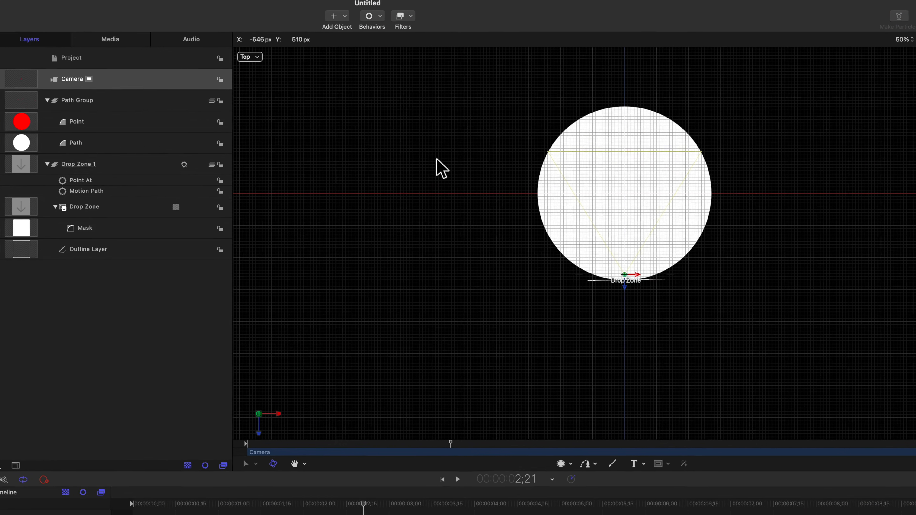
{"action": "left_click", "coordinate": [257, 56]}
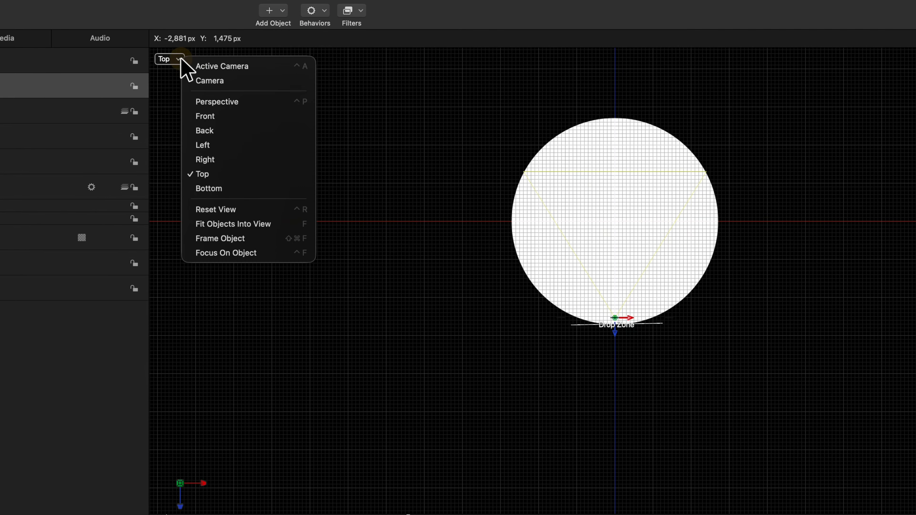
{"action": "left_click", "coordinate": [255, 66]}
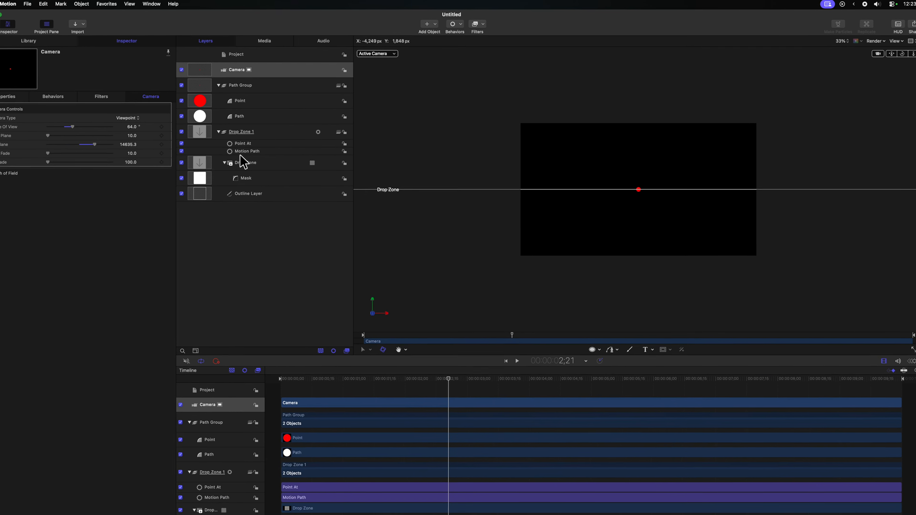
Offset the drop zone to about 62% along its path and adjust the camera's angle of view to 61°
{"action": "left_click", "coordinate": [260, 149]}
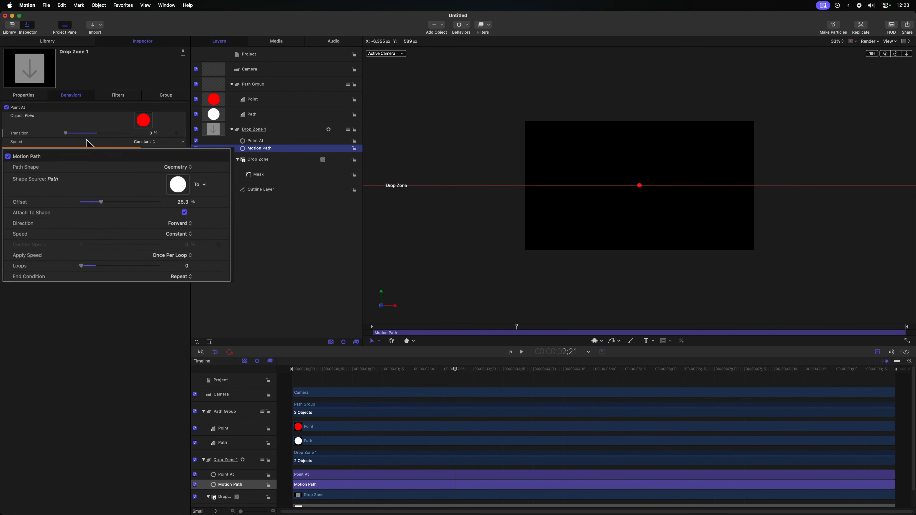
{"action": "left_click_drag", "start_coordinate": [134, 183], "coordinate": [102, 205]}
{"action": "left_click", "coordinate": [238, 71]}
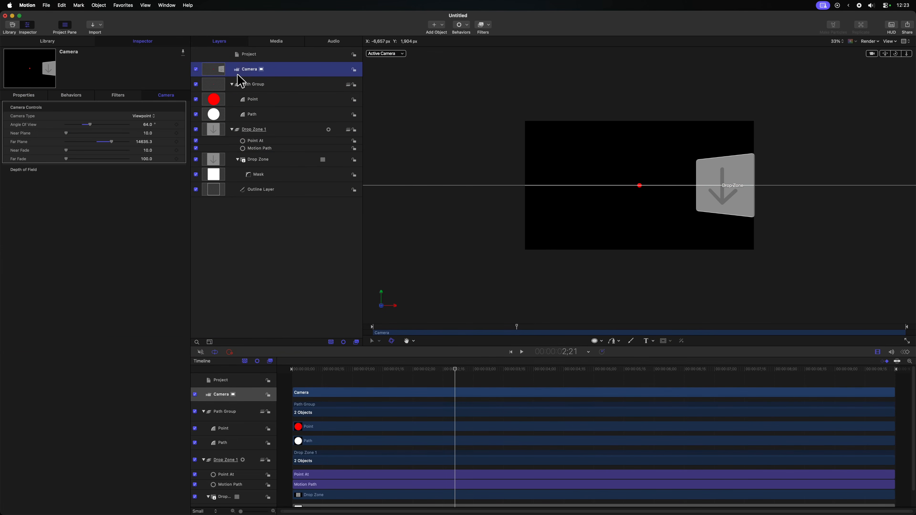
{"action": "left_click", "coordinate": [166, 95]}
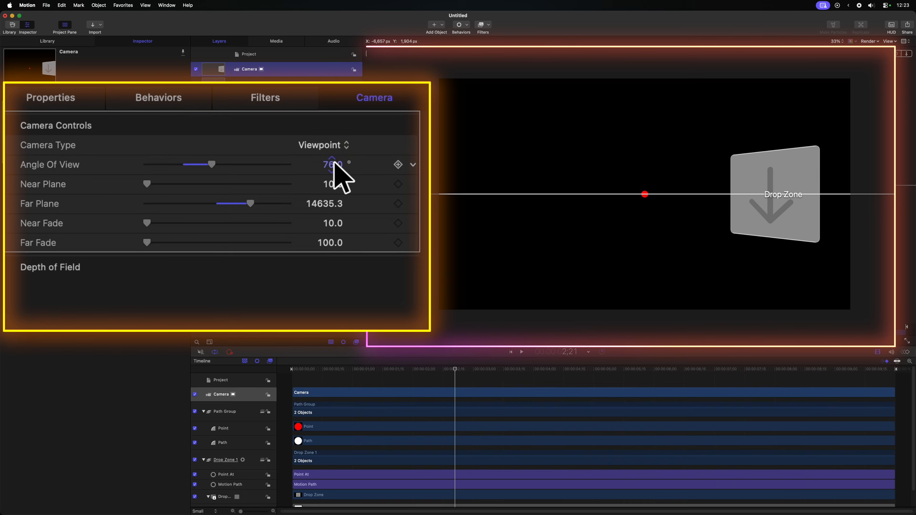
{"action": "left_click_drag", "start_coordinate": [331, 169], "coordinate": [334, 163]}
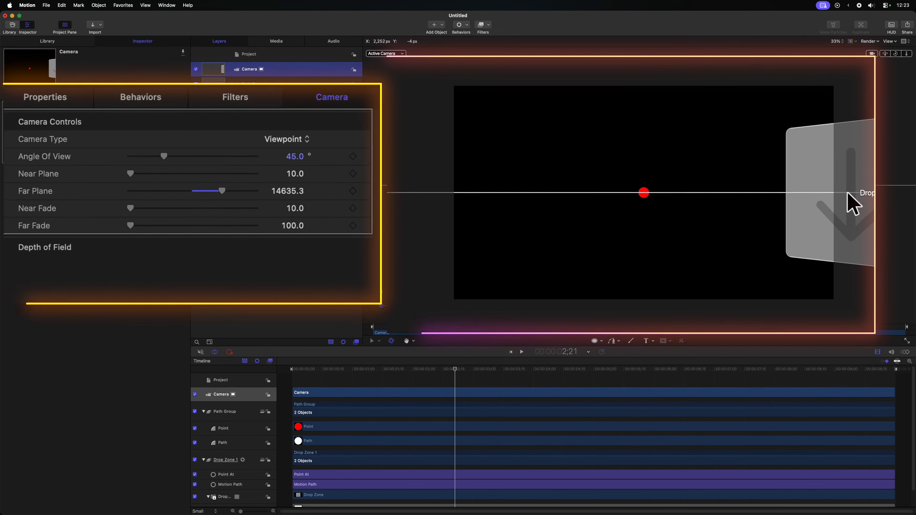
{"action": "key", "text": "super+z"}
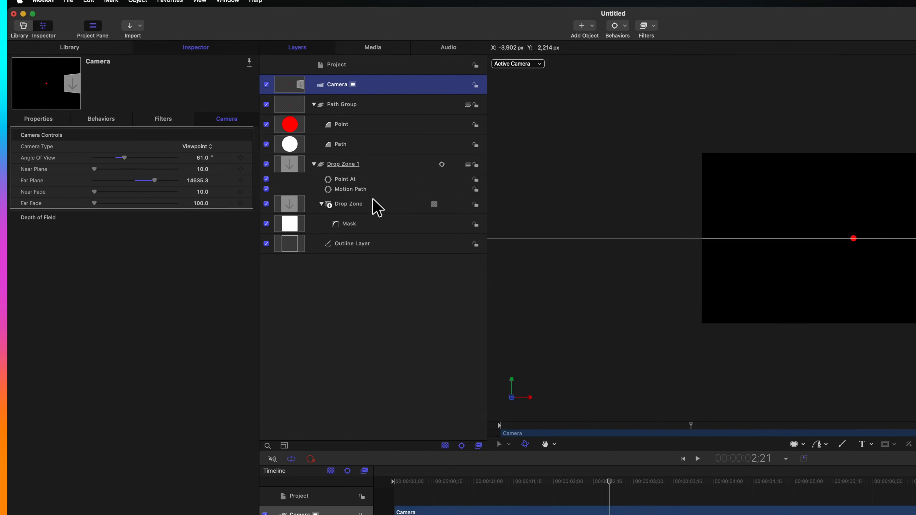
Set the offset of Drop Zone 1's Motion Path back to 0%
{"action": "left_click", "coordinate": [363, 179]}
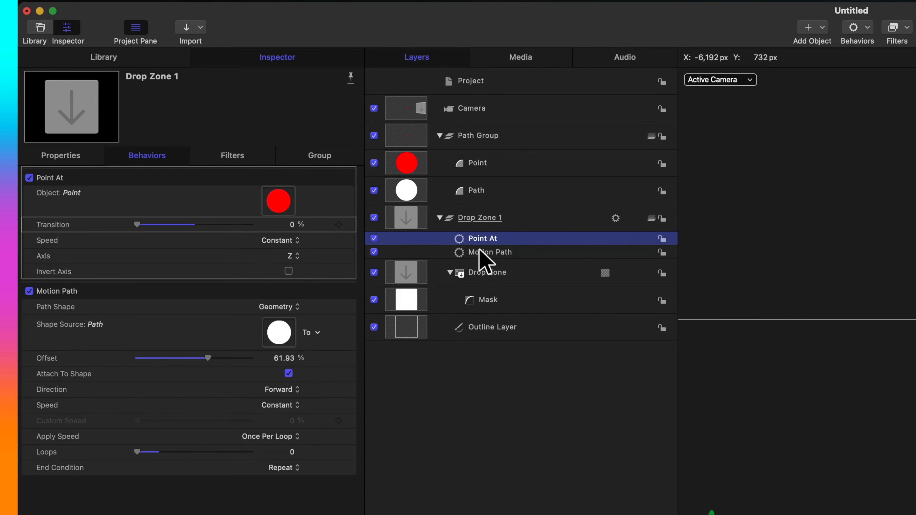
{"action": "left_click", "coordinate": [483, 254]}
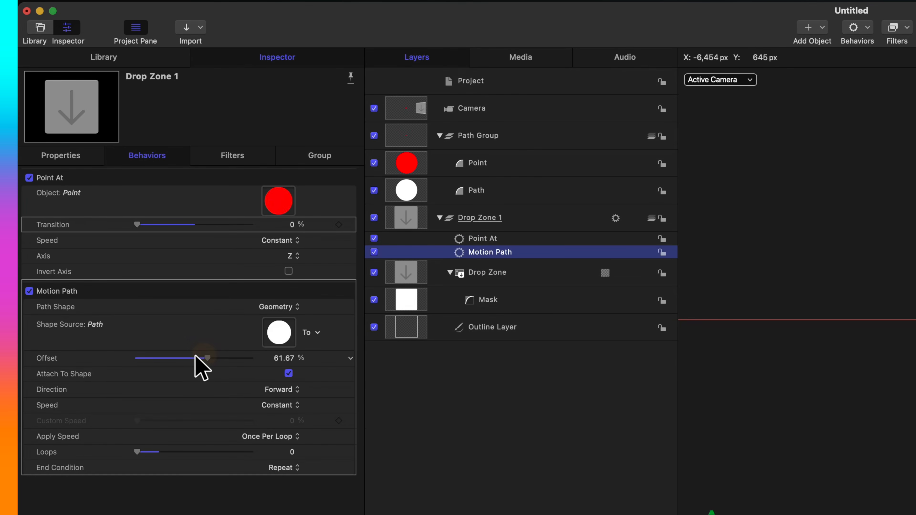
{"action": "left_click_drag", "start_coordinate": [147, 357], "coordinate": [78, 354]}
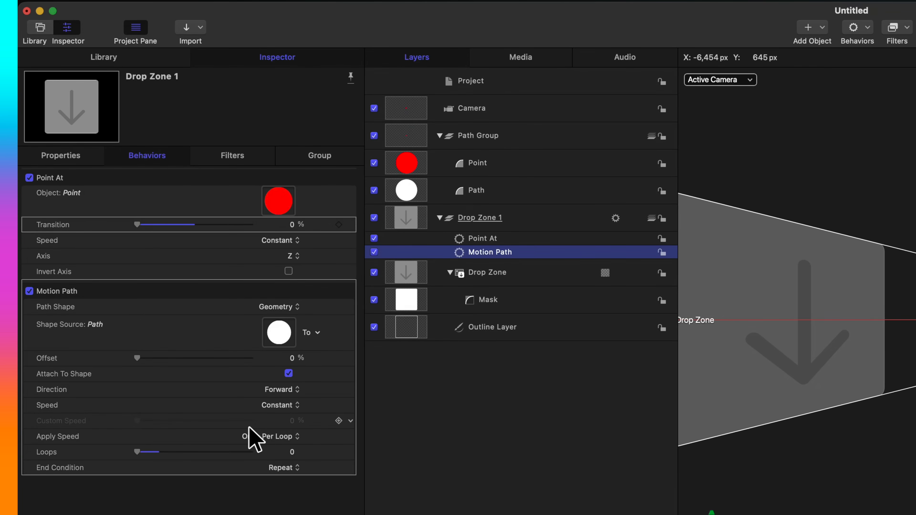
Collapse the Drop Zone 1 group and duplicate it four times
{"action": "left_click", "coordinate": [440, 218]}
{"action": "left_click", "coordinate": [429, 217]}
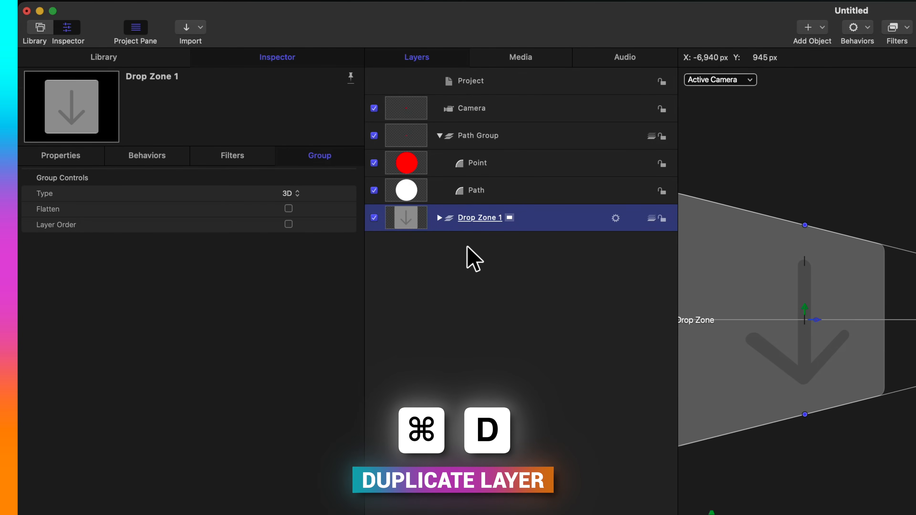
{"action": "key", "text": "super+d"}
{"action": "key", "text": "super+d"}
{"action": "key", "text": "super+d"}
{"action": "key", "text": "super+d"}
{"action": "key", "text": "super+d"}
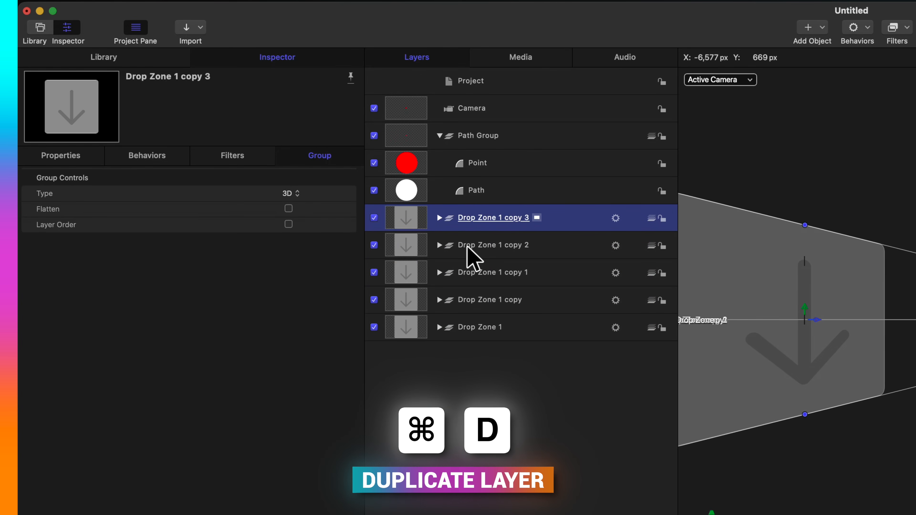
Duplicate the drop zone group further to make eight drop zone groups in total
{"action": "key", "text": "super+d"}
{"action": "key", "text": "super+d"}
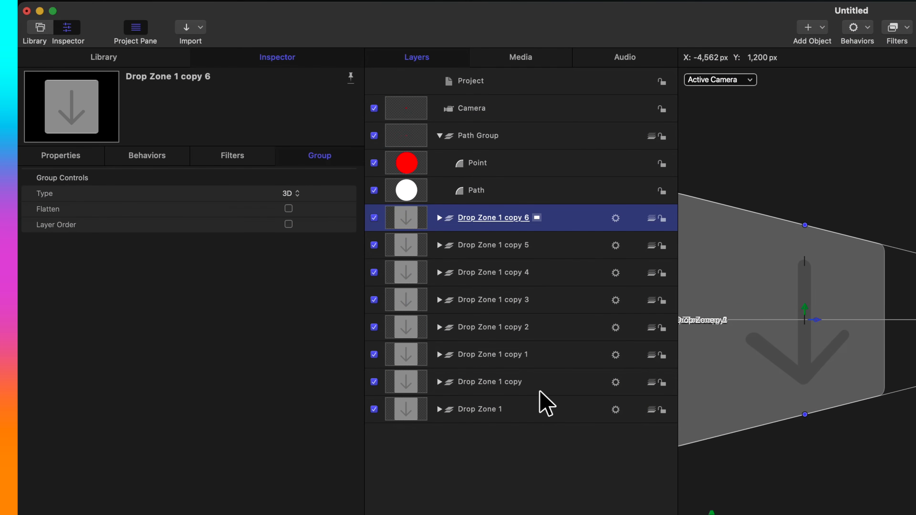
{"action": "left_click", "coordinate": [514, 402]}
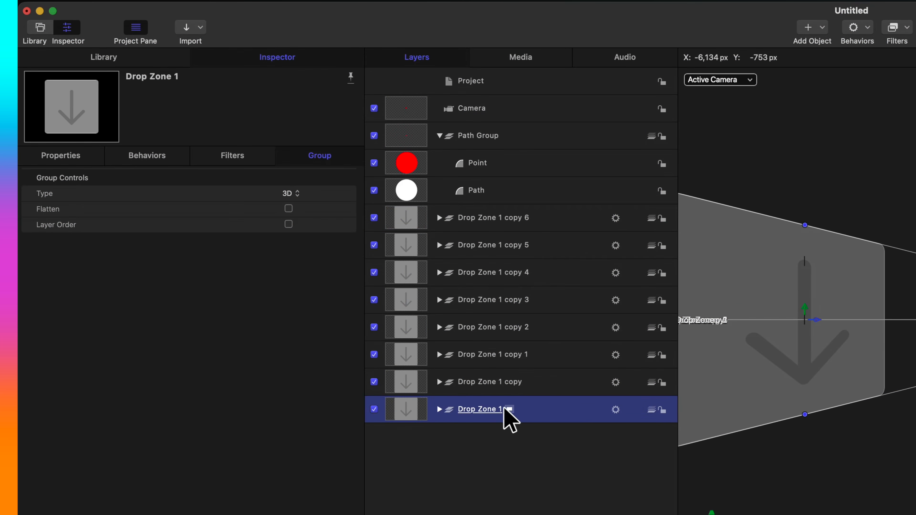
{"action": "left_click", "coordinate": [557, 386]}
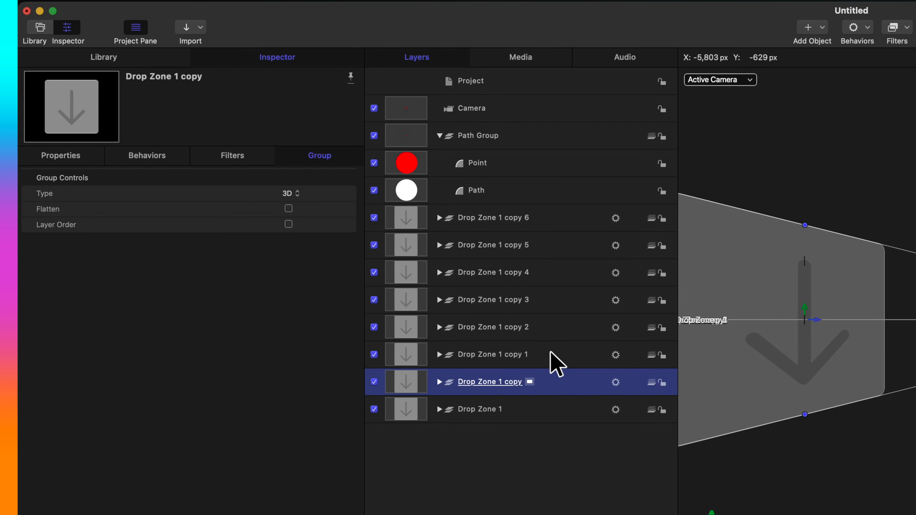
{"action": "left_click", "coordinate": [557, 361]}
{"action": "left_click", "coordinate": [552, 222]}
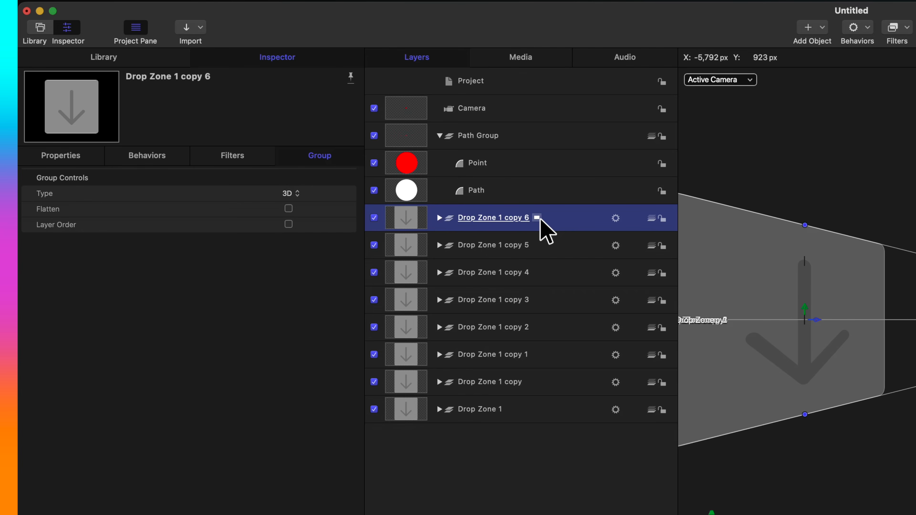
Rename the duplicated groups in ascending order as Drop Zone 2 through Drop Zone 8
{"action": "left_click", "coordinate": [552, 414]}
{"action": "key", "text": "Up"}
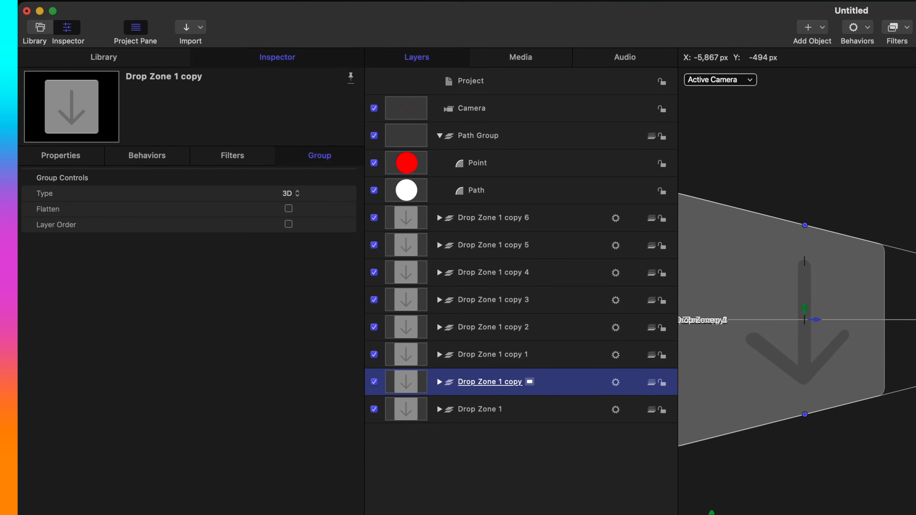
{"action": "double_click", "coordinate": [544, 380]}
{"action": "type", "text": "Drop Zone 2"}
{"action": "key", "text": "Return"}
{"action": "double_click", "coordinate": [555, 356]}
{"action": "type", "text": "Drop Zone 3"}
{"action": "key", "text": "Return"}
{"action": "double_click", "coordinate": [550, 328]}
{"action": "type", "text": "Drop Zone 4"}
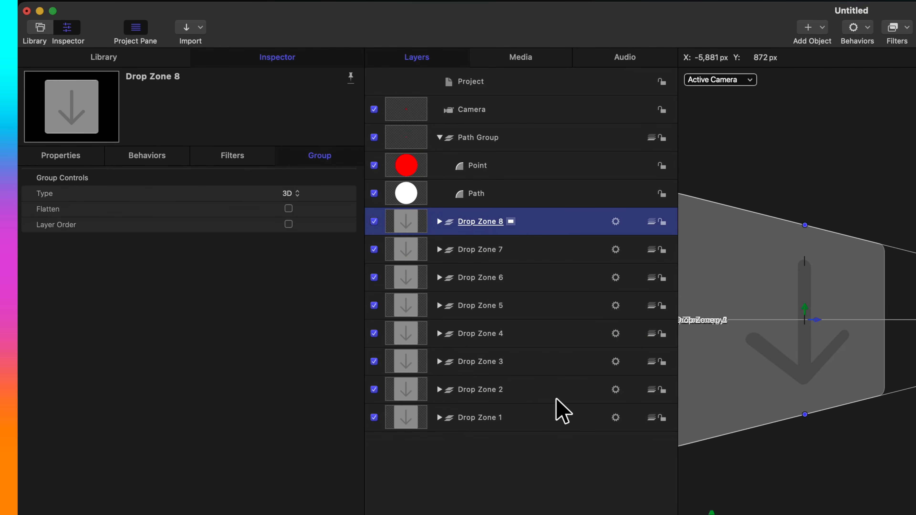
Select the groups Drop Zone 1 to Drop Zone 8 and expand them together to reveal their behaviors
{"action": "left_click", "coordinate": [541, 423], "text": "shift"}
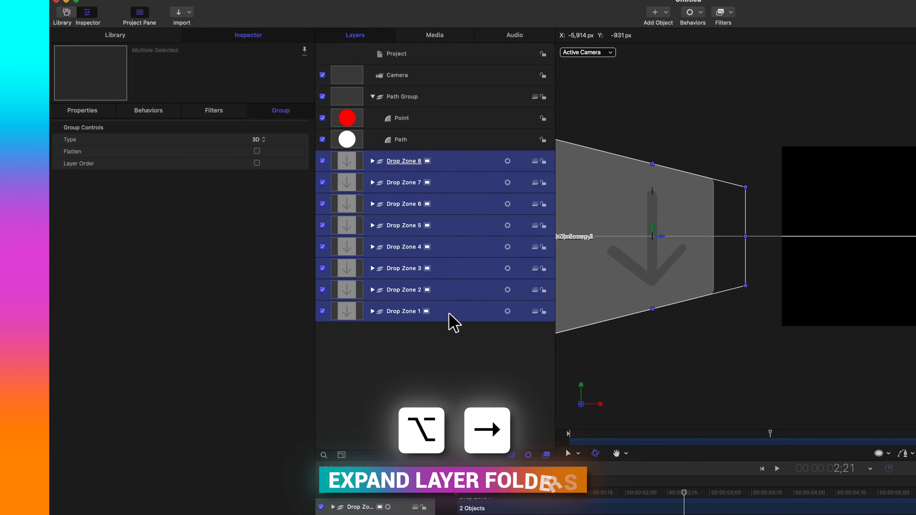
{"action": "key", "text": "alt+Right"}
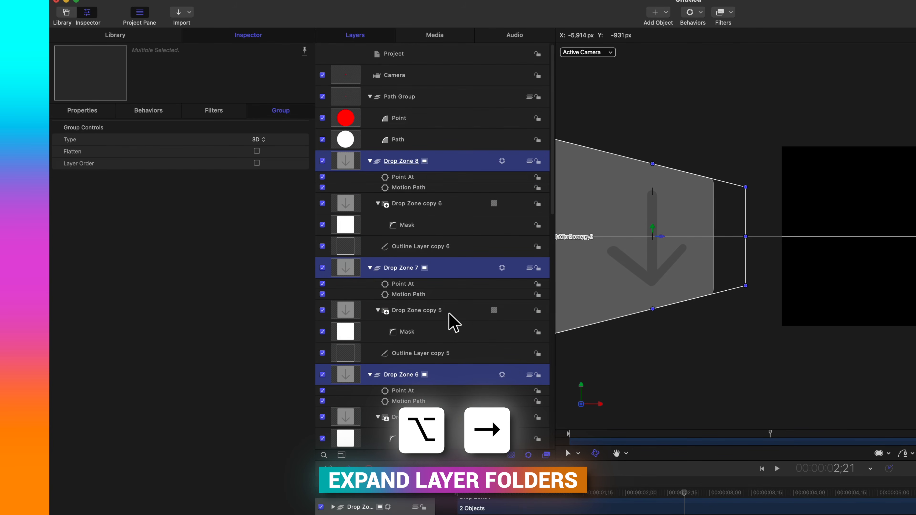
{"action": "left_click", "coordinate": [428, 188]}
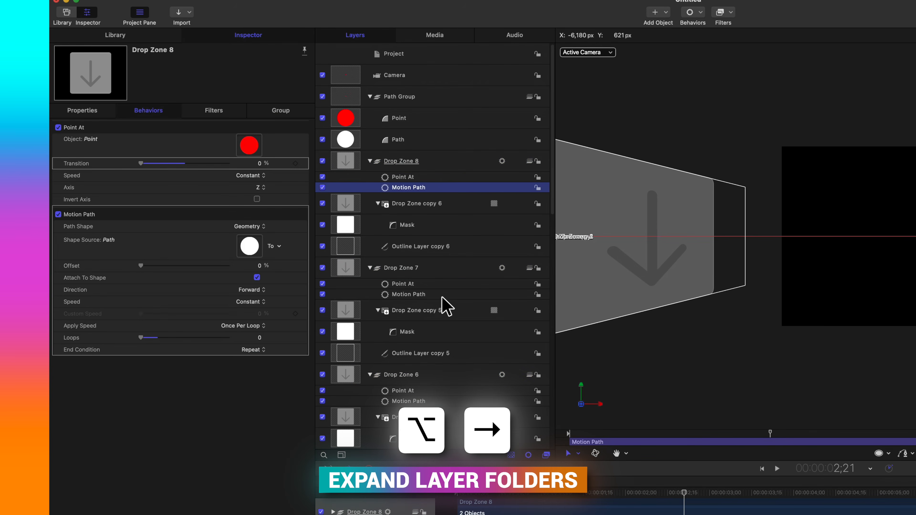
Filter the layers list by "motion" so only the Motion Path behaviors are listed under their groups
{"action": "scroll", "coordinate": [443, 303], "scroll_direction": "down", "scroll_amount": 10}
{"action": "scroll", "coordinate": [469, 238], "scroll_direction": "down", "scroll_amount": 5}
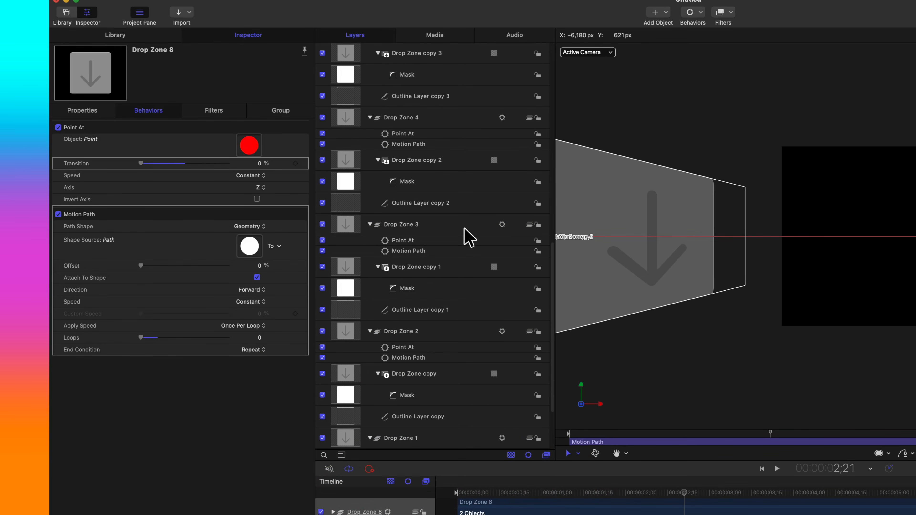
{"action": "scroll", "coordinate": [458, 310], "scroll_direction": "down", "scroll_amount": 3}
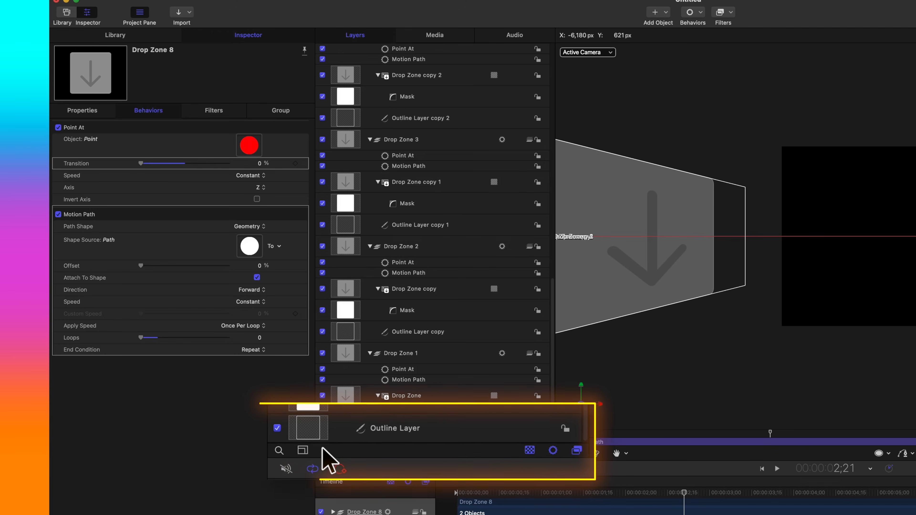
{"action": "left_click", "coordinate": [275, 449]}
{"action": "type", "text": "motion"}
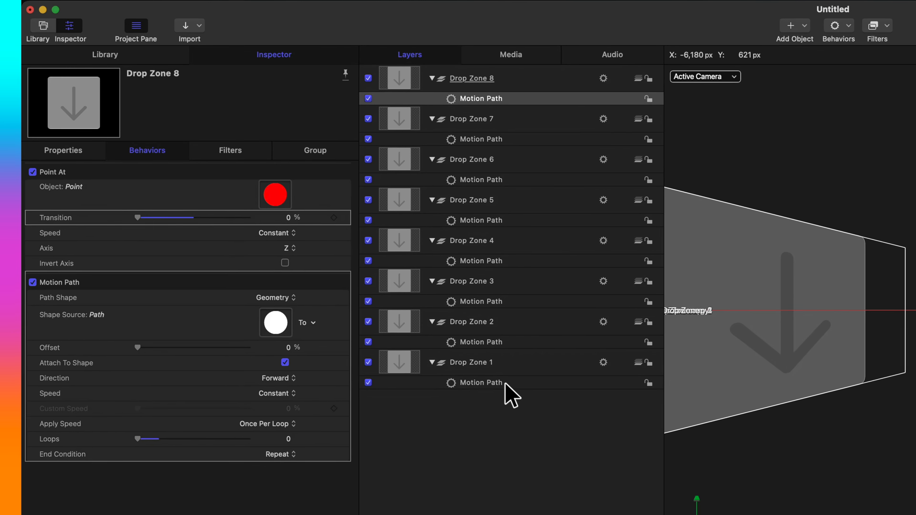
{"action": "left_click", "coordinate": [433, 293]}
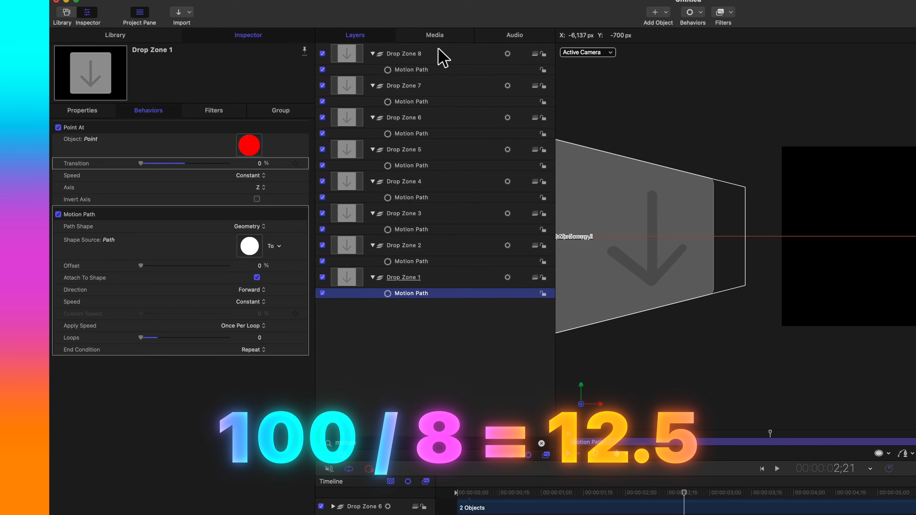
{"action": "left_click", "coordinate": [443, 54]}
{"action": "left_click", "coordinate": [452, 84]}
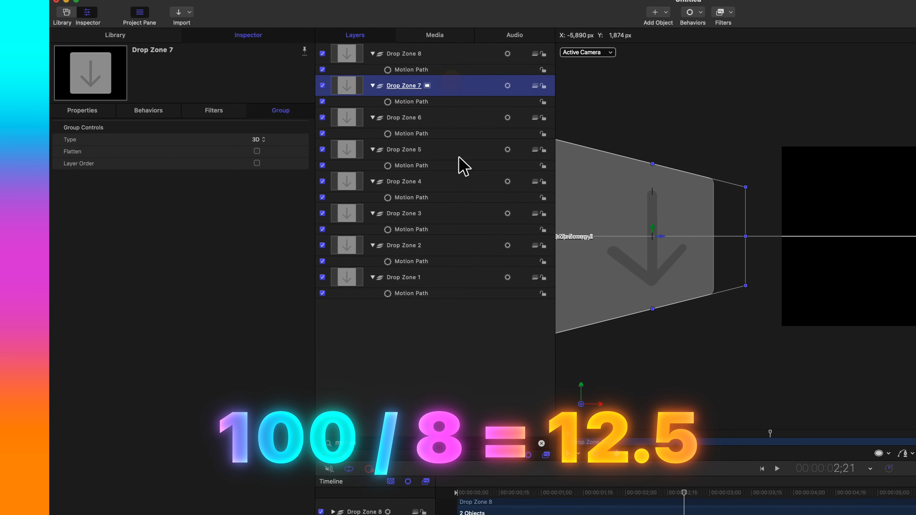
{"action": "left_click", "coordinate": [441, 293]}
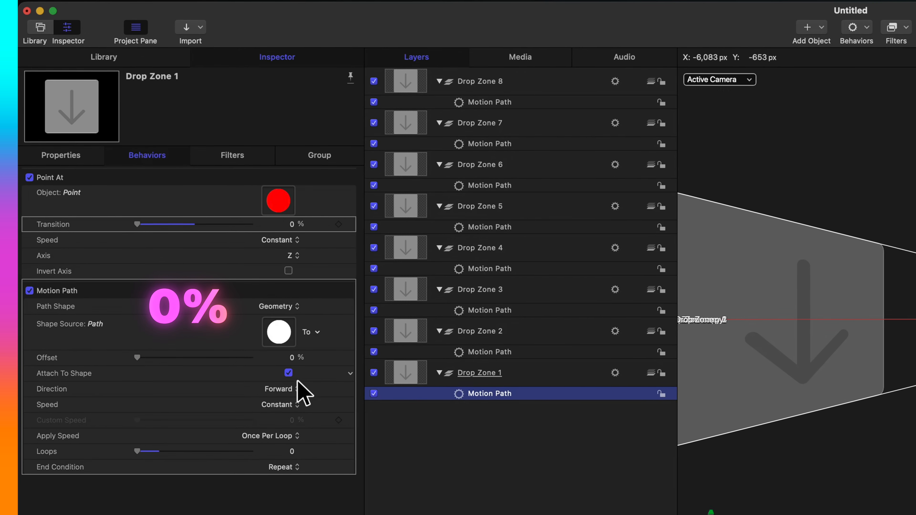
Set the Motion Path offset of Drop Zone 2 to 12.5% and of Drop Zone 3 to 25%
{"action": "left_click", "coordinate": [478, 353]}
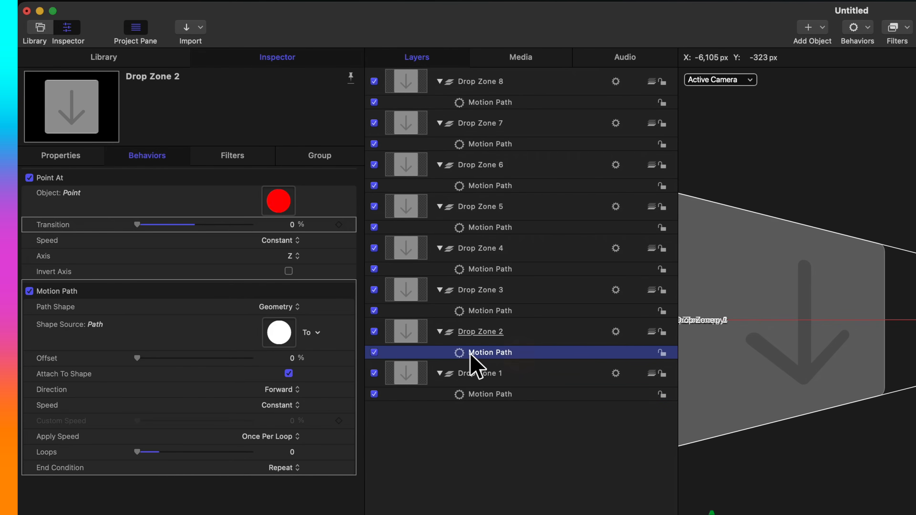
{"action": "left_click", "coordinate": [293, 358]}
{"action": "type", "text": "12.5"}
{"action": "key", "text": "Return"}
{"action": "left_click", "coordinate": [535, 311]}
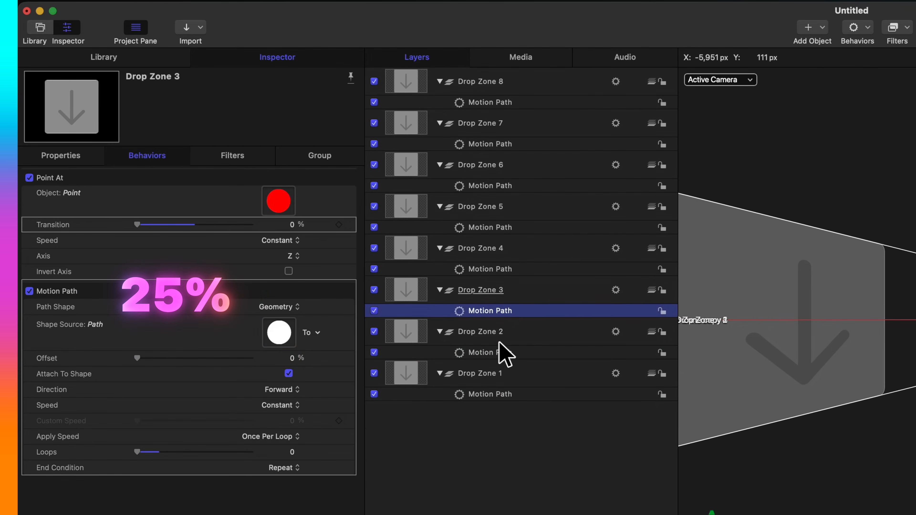
{"action": "left_click", "coordinate": [292, 358]}
{"action": "type", "text": "25"}
{"action": "key", "text": "Return"}
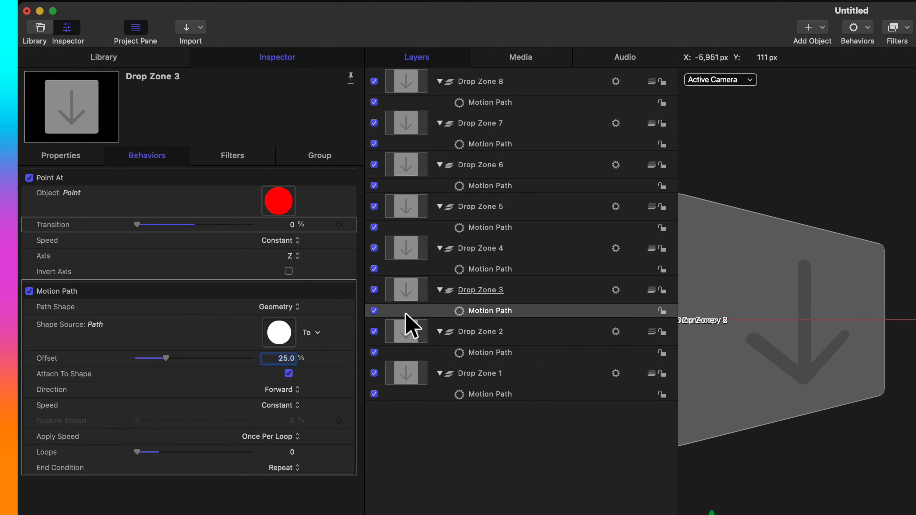
Set the Motion Path offset of Drop Zone 4 to 37.5% and of Drop Zone 5 to 50%
{"action": "left_click", "coordinate": [505, 269]}
{"action": "left_click", "coordinate": [293, 358]}
{"action": "type", "text": "37.5"}
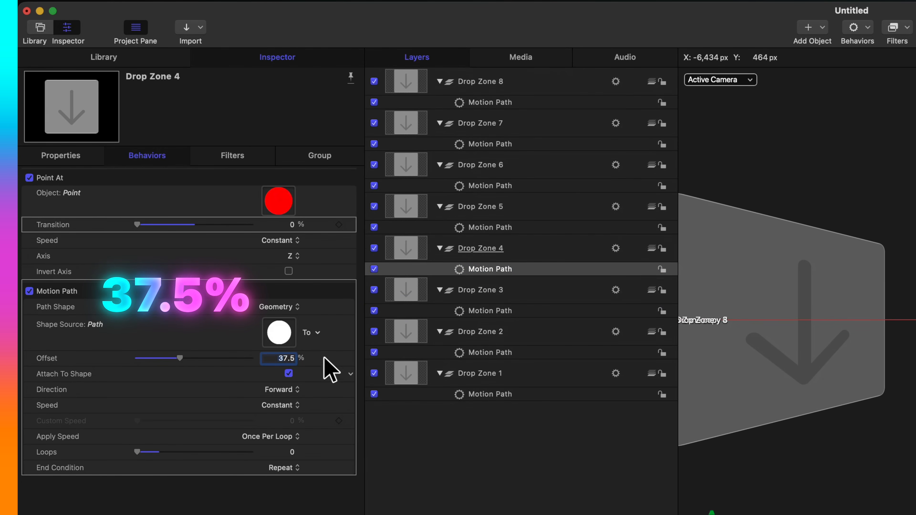
{"action": "key", "text": "Return"}
{"action": "left_click", "coordinate": [505, 228]}
{"action": "left_click", "coordinate": [290, 358]}
{"action": "type", "text": "50"}
{"action": "key", "text": "Return"}
Set the Motion Path offset of Drop Zone 6 to 62.5% and of Drop Zone 7 to 75%
{"action": "left_click", "coordinate": [523, 185]}
{"action": "left_click", "coordinate": [290, 358]}
{"action": "type", "text": "62.5"}
{"action": "key", "text": "Return"}
{"action": "left_click", "coordinate": [469, 144]}
{"action": "left_click", "coordinate": [290, 358]}
{"action": "type", "text": "75"}
{"action": "key", "text": "Return"}
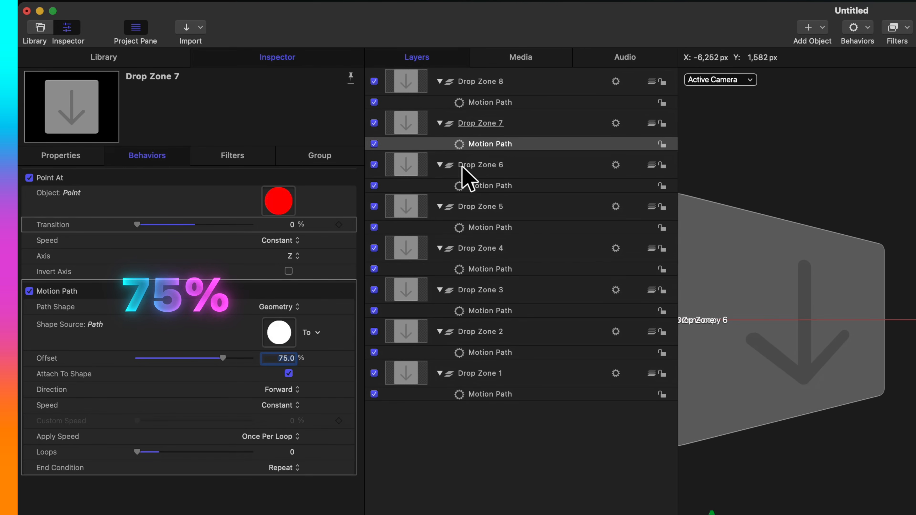
Set the Motion Path offset of Drop Zone 8 to 87.5%
{"action": "left_click", "coordinate": [514, 103]}
{"action": "left_click", "coordinate": [278, 358]}
{"action": "type", "text": "87.5"}
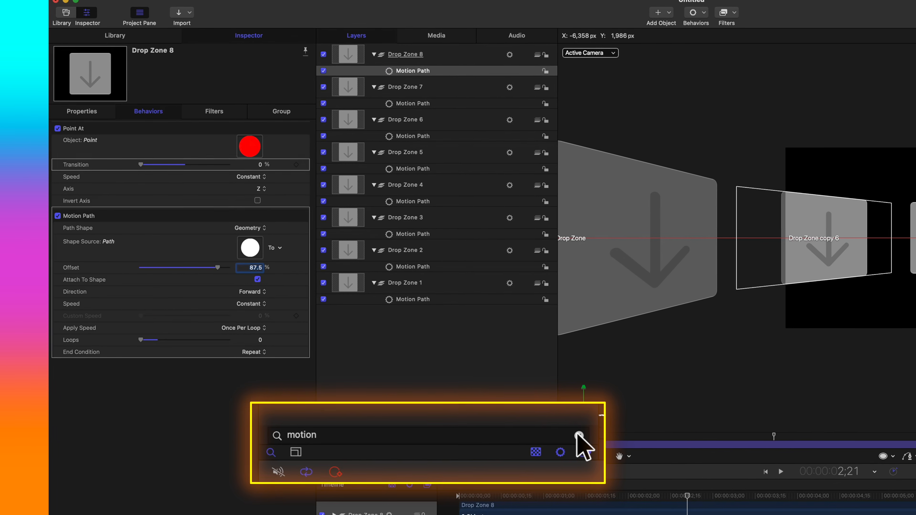
Clear the layer search, collapse all layer groups at once and deselect everything
{"action": "left_click", "coordinate": [578, 436]}
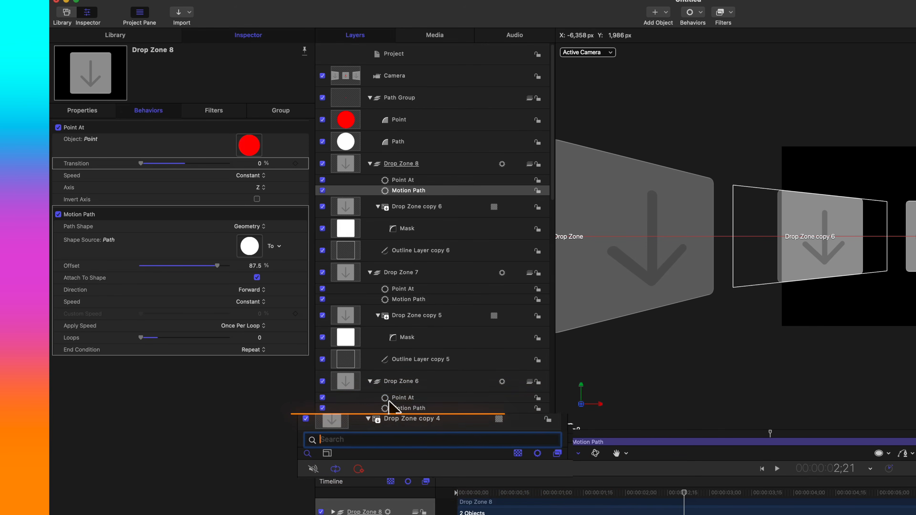
{"action": "scroll", "coordinate": [348, 389], "scroll_direction": "down", "scroll_amount": 1}
{"action": "left_click", "coordinate": [405, 381]}
{"action": "key", "text": "super+a"}
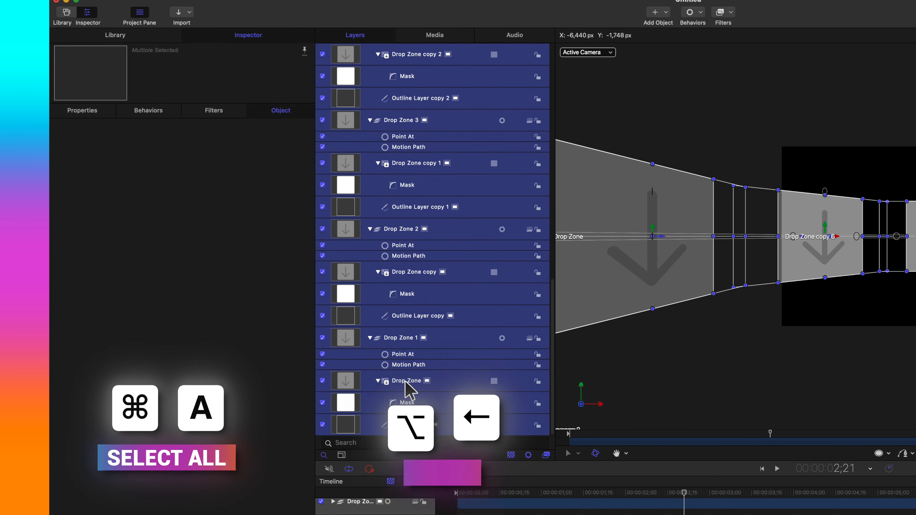
{"action": "key", "text": "alt+Left"}
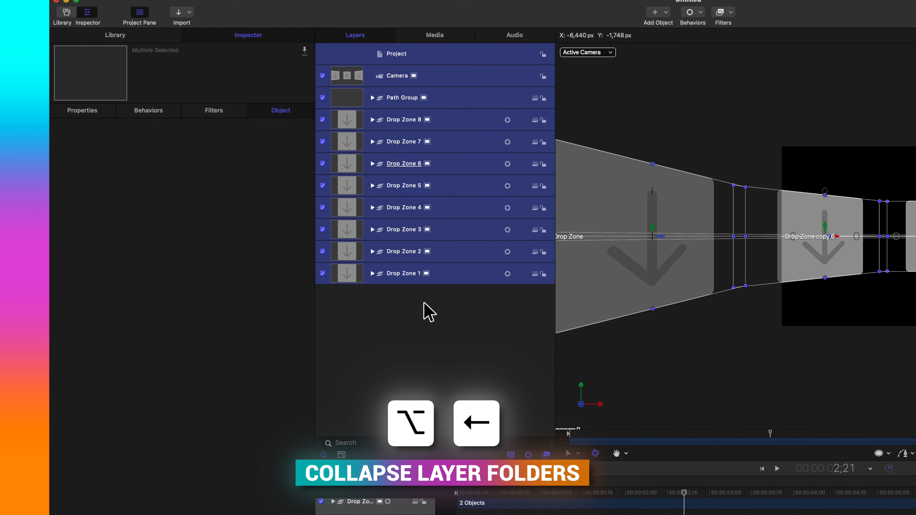
{"action": "left_click", "coordinate": [428, 311]}
Try rotating the Path shape in Path Group about its Z axis, and reduce its scale to 77%
{"action": "left_click", "coordinate": [372, 98]}
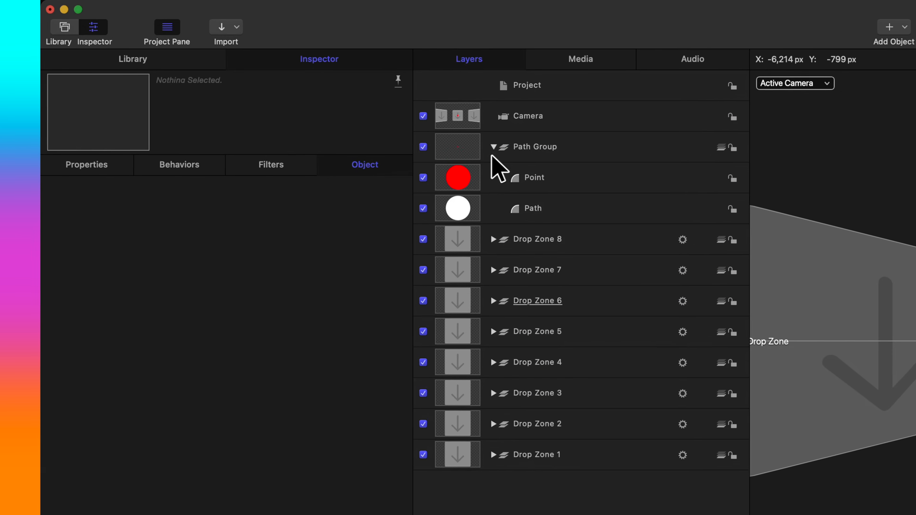
{"action": "left_click", "coordinate": [459, 208]}
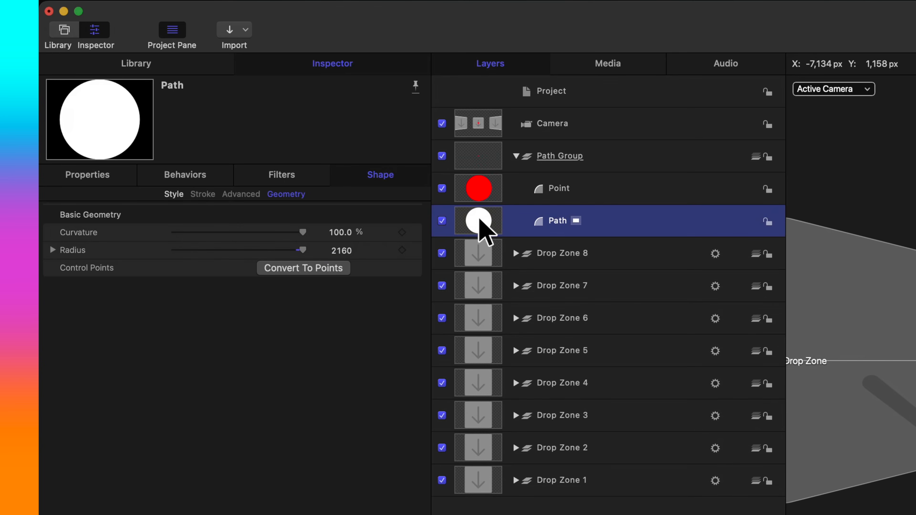
{"action": "left_click", "coordinate": [83, 175]}
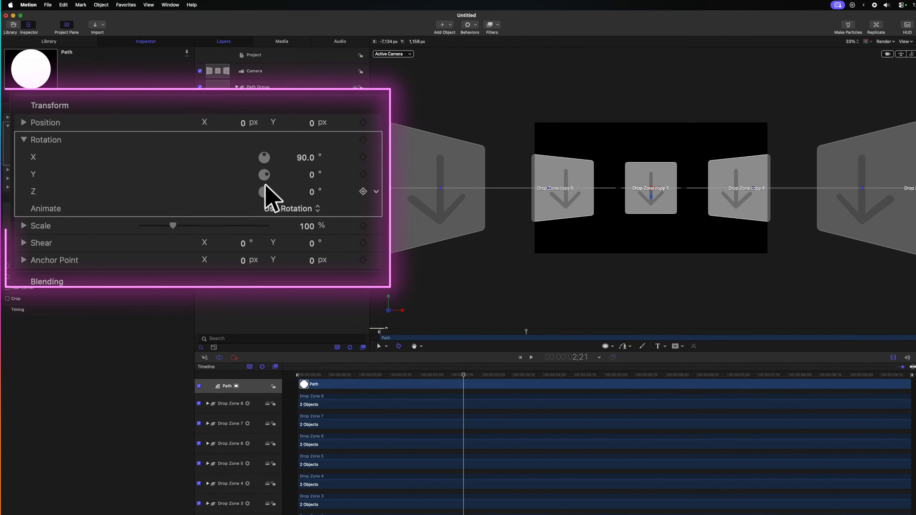
{"action": "left_click_drag", "start_coordinate": [317, 195], "coordinate": [327, 197]}
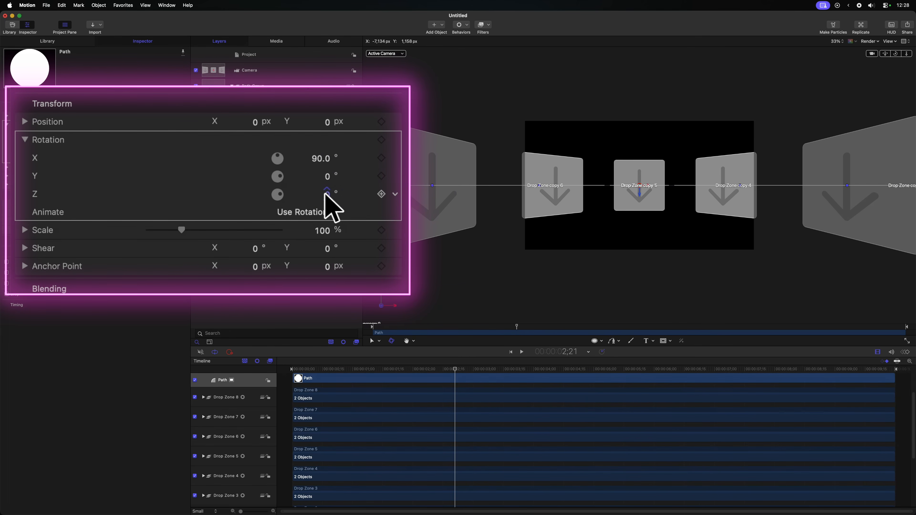
{"action": "left_click_drag", "start_coordinate": [180, 231], "coordinate": [164, 223]}
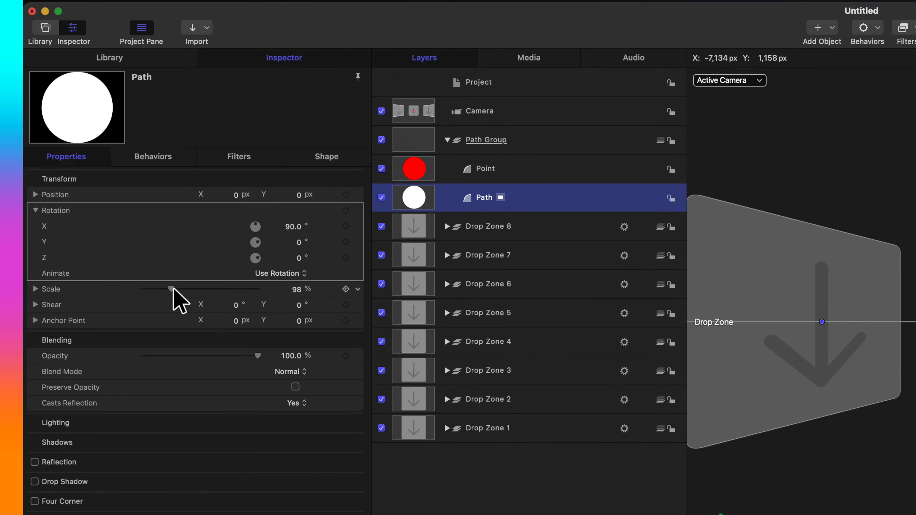
{"action": "left_click_drag", "start_coordinate": [172, 288], "coordinate": [166, 289]}
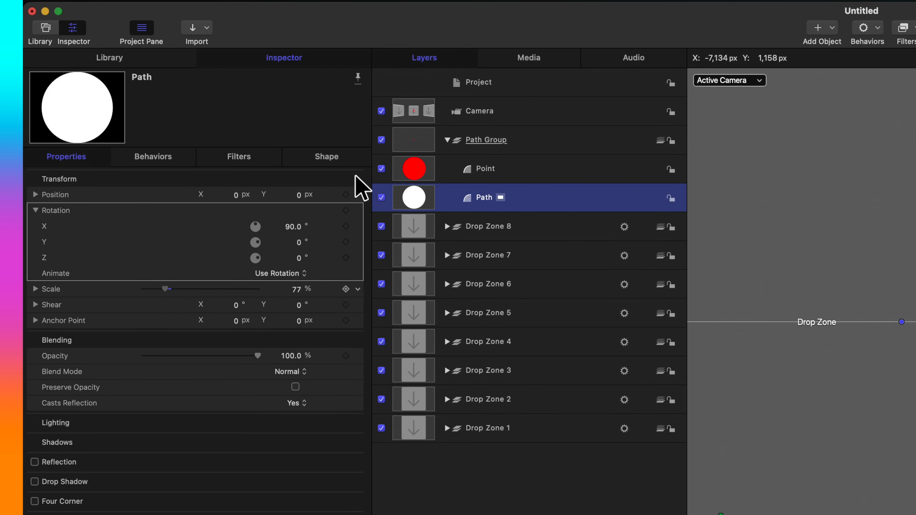
Raise the camera's near plane to about 788 so the closest drop zone is clipped from view
{"action": "left_click", "coordinate": [488, 108]}
{"action": "left_click", "coordinate": [368, 153]}
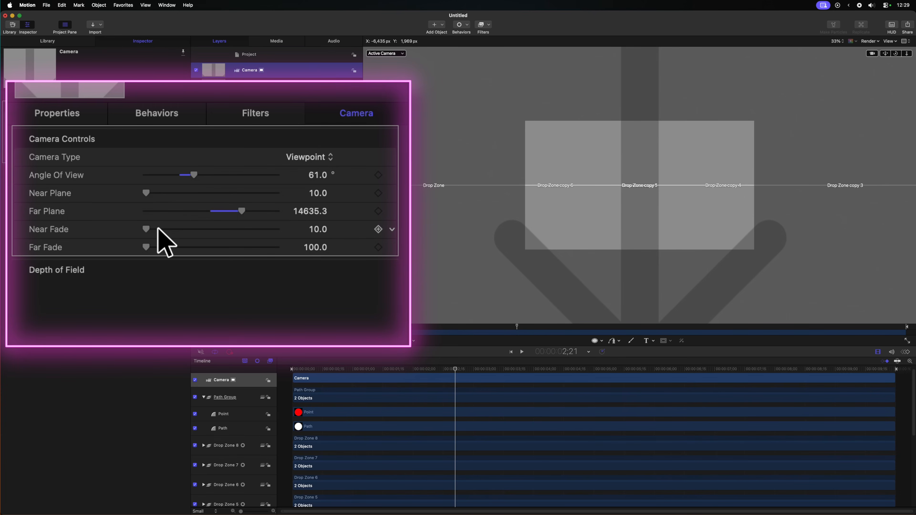
{"action": "left_click_drag", "start_coordinate": [148, 193], "coordinate": [197, 193]}
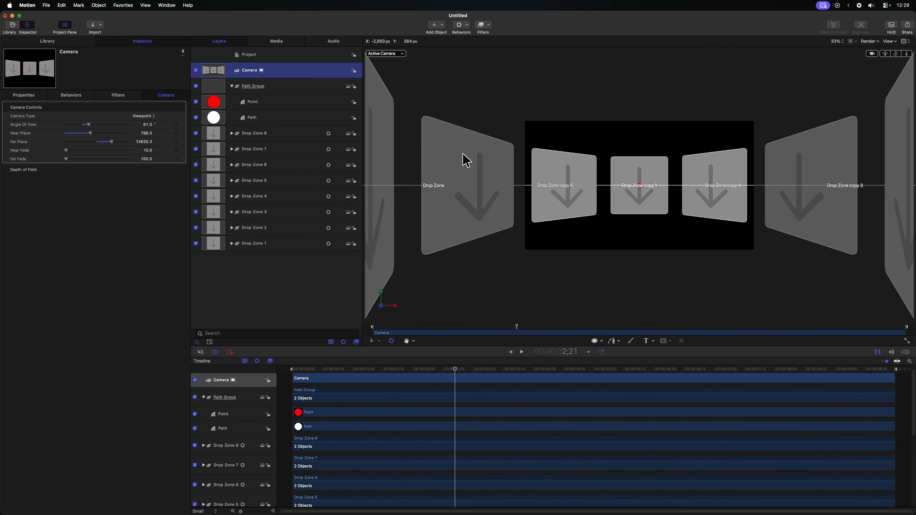
Reselect the Path shape and try adjusting its scale in the transform properties
{"action": "left_click", "coordinate": [268, 119]}
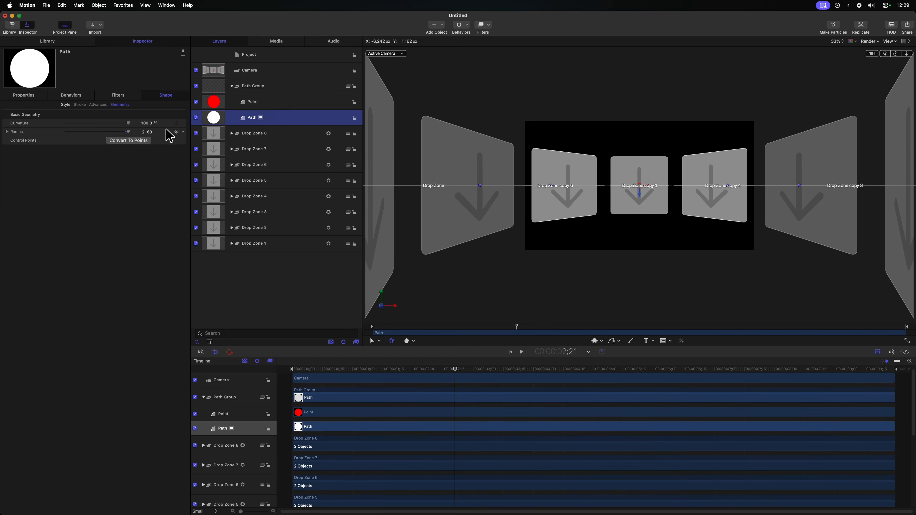
{"action": "left_click", "coordinate": [40, 97]}
{"action": "mouse_move", "coordinate": [166, 257]}
{"action": "left_mouse_down"}
{"action": "mouse_move", "coordinate": [180, 264]}
{"action": "mouse_move", "coordinate": [158, 254]}
{"action": "left_mouse_up"}
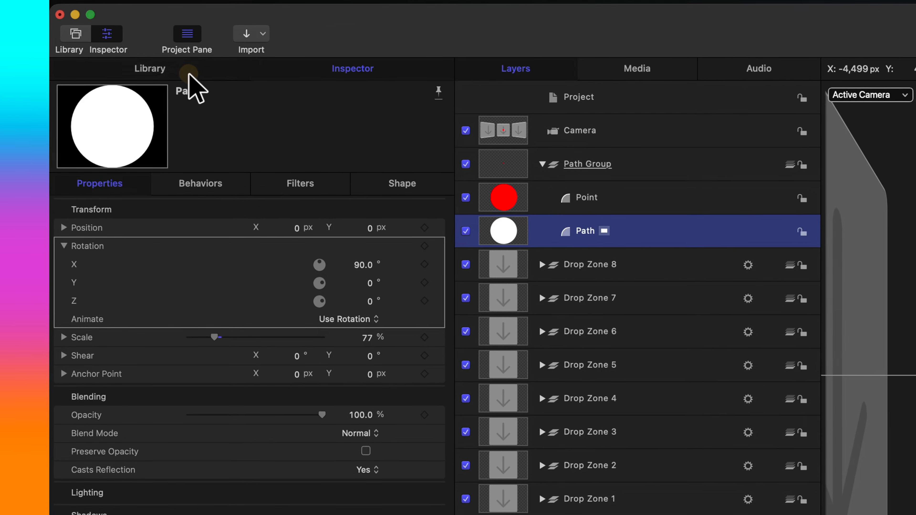
Add a Gradient generator from the library to the project in a new group
{"action": "left_click", "coordinate": [188, 73]}
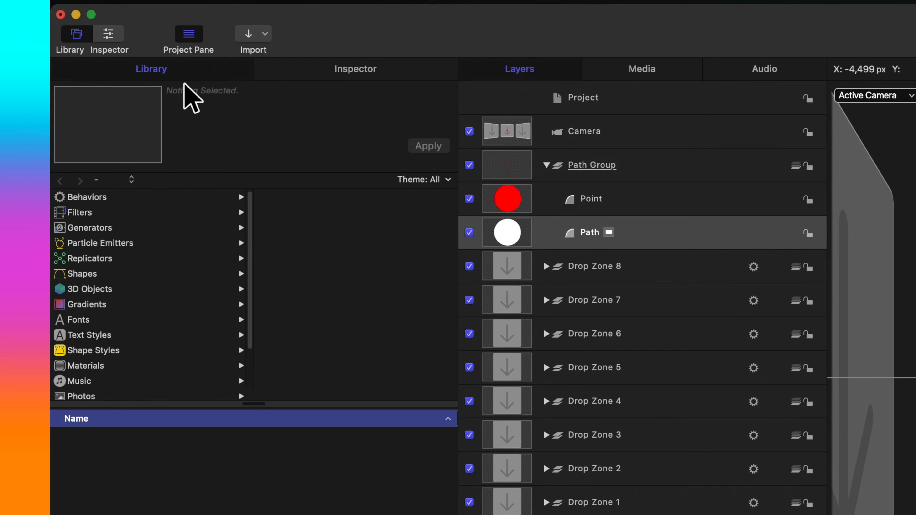
{"action": "left_click", "coordinate": [105, 228]}
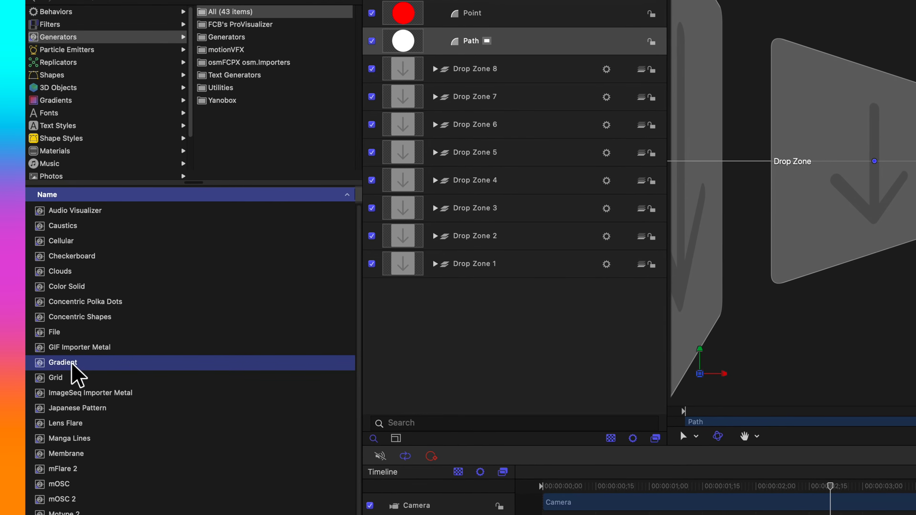
{"action": "left_click_drag", "start_coordinate": [72, 364], "coordinate": [465, 317]}
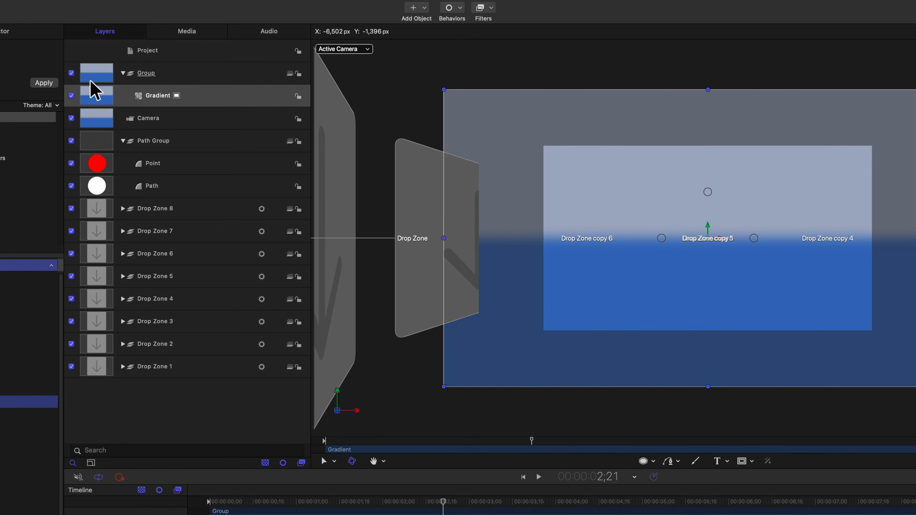
Send the gradient's group to the bottom of the layer stack and switch it from 3D to 2D
{"action": "left_click", "coordinate": [238, 42]}
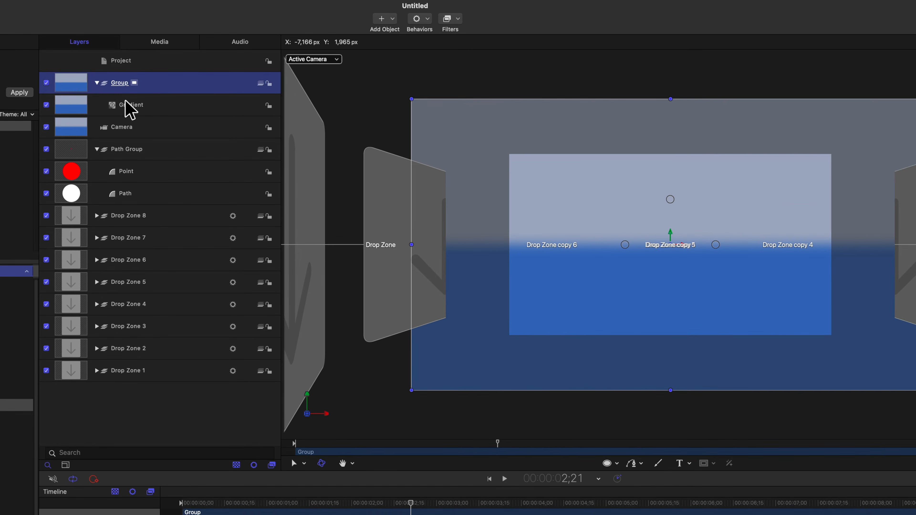
{"action": "key", "text": "super+shift+bracketleft"}
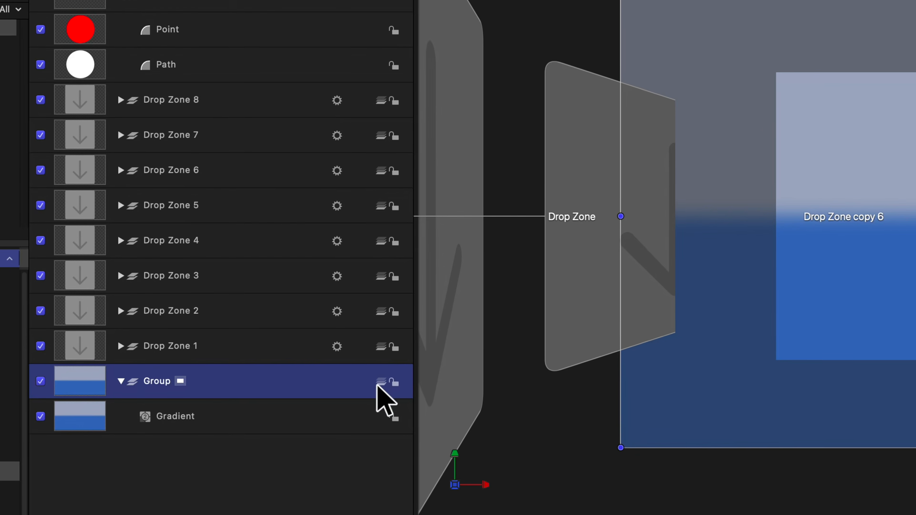
{"action": "left_click", "coordinate": [381, 381]}
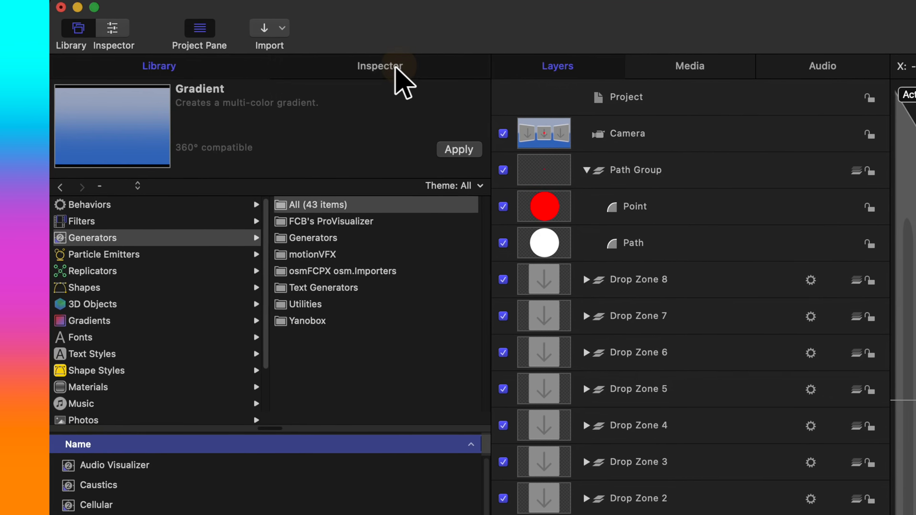
Stretch the Gradient vertically on the canvas, placing its start near Y 927.7 px and its end near Y -984.4 px
{"action": "left_click", "coordinate": [398, 66]}
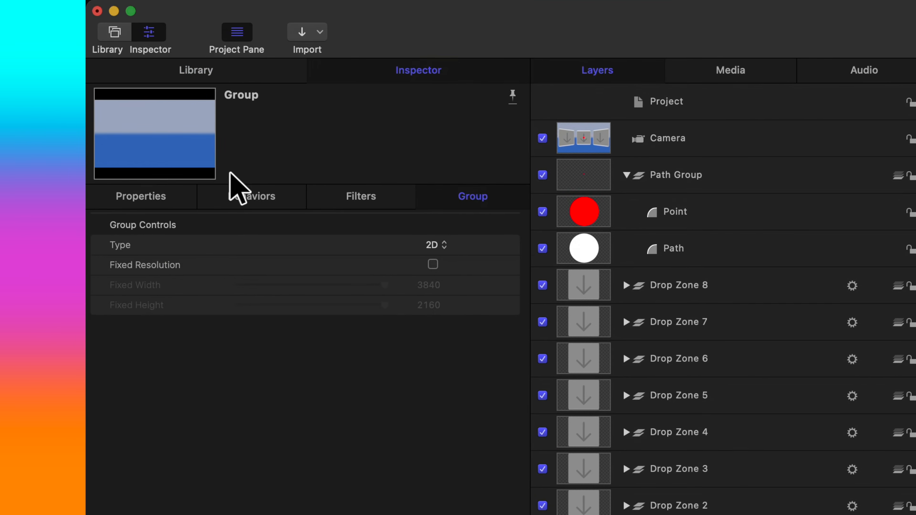
{"action": "left_click", "coordinate": [156, 197]}
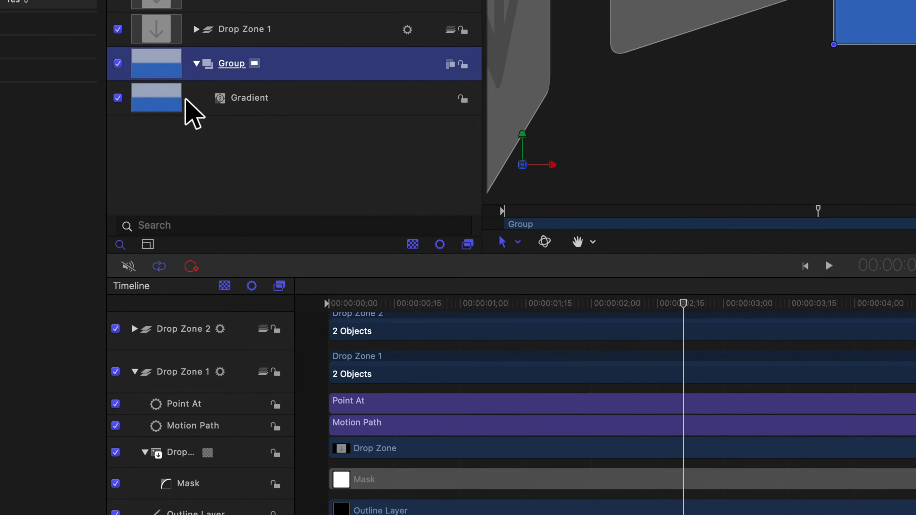
{"action": "left_click", "coordinate": [186, 102]}
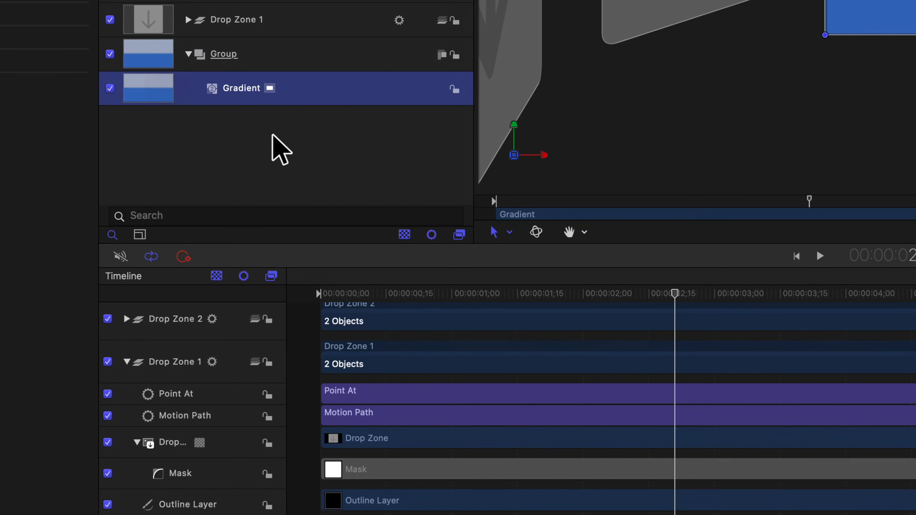
{"action": "left_click", "coordinate": [509, 233]}
{"action": "left_click", "coordinate": [579, 467]}
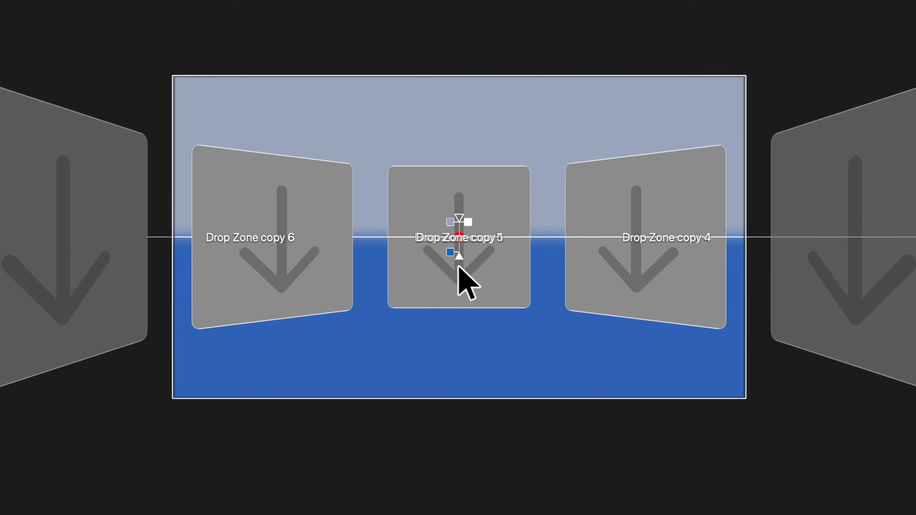
{"action": "left_click_drag", "start_coordinate": [457, 262], "coordinate": [460, 389]}
{"action": "left_click_drag", "start_coordinate": [457, 216], "coordinate": [455, 91]}
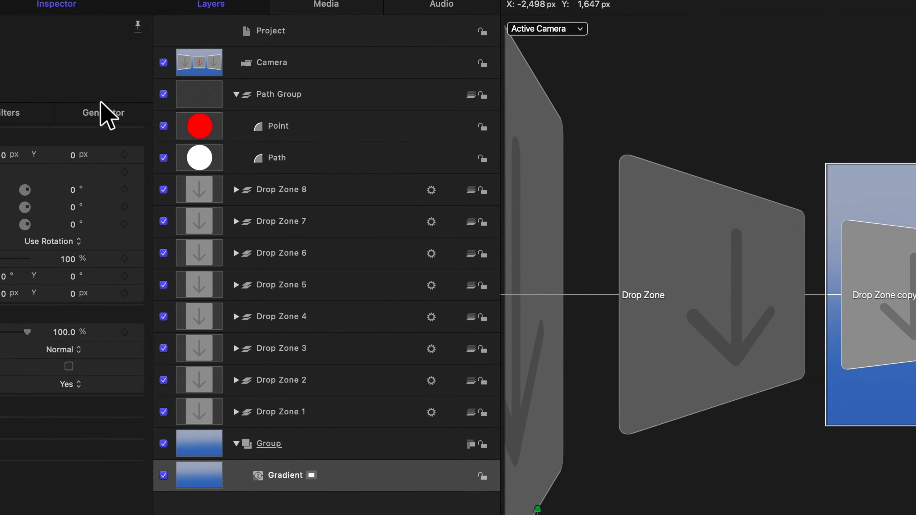
Darken the gradient's end color to a near-black navy of red 0.03, green 0.05, blue 0.09
{"action": "left_click", "coordinate": [101, 111]}
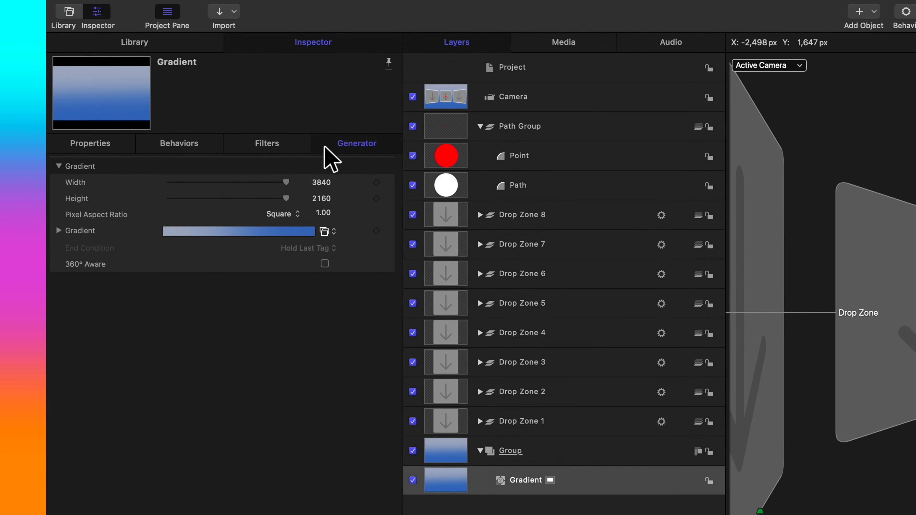
{"action": "left_click", "coordinate": [61, 231]}
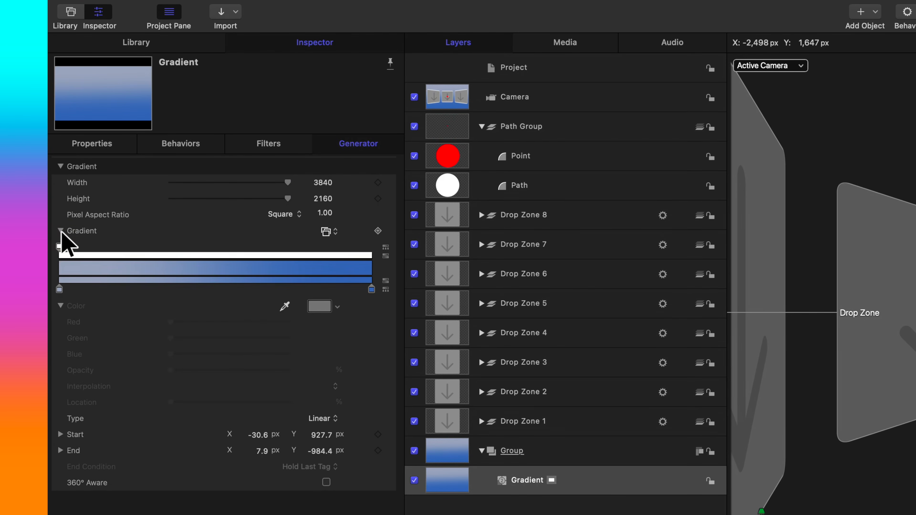
{"action": "left_click", "coordinate": [371, 289]}
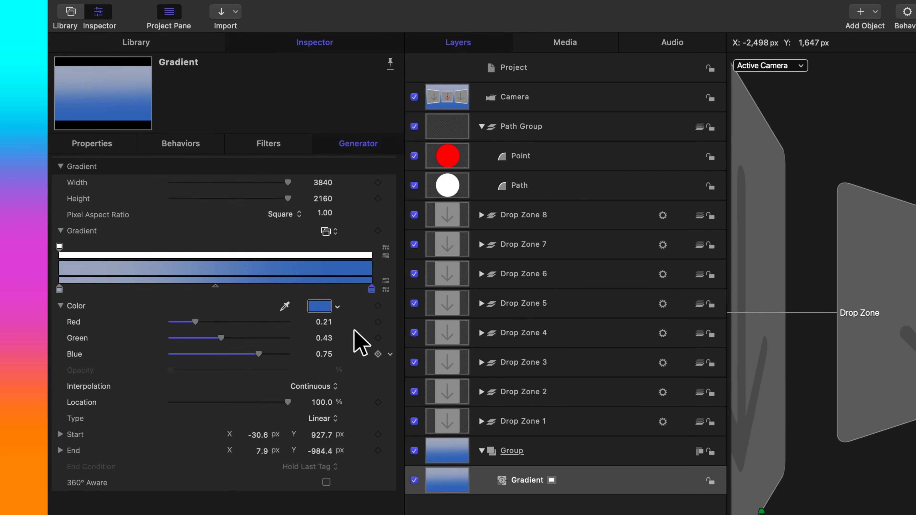
{"action": "left_click", "coordinate": [328, 310]}
{"action": "left_click_drag", "start_coordinate": [599, 421], "coordinate": [624, 423]}
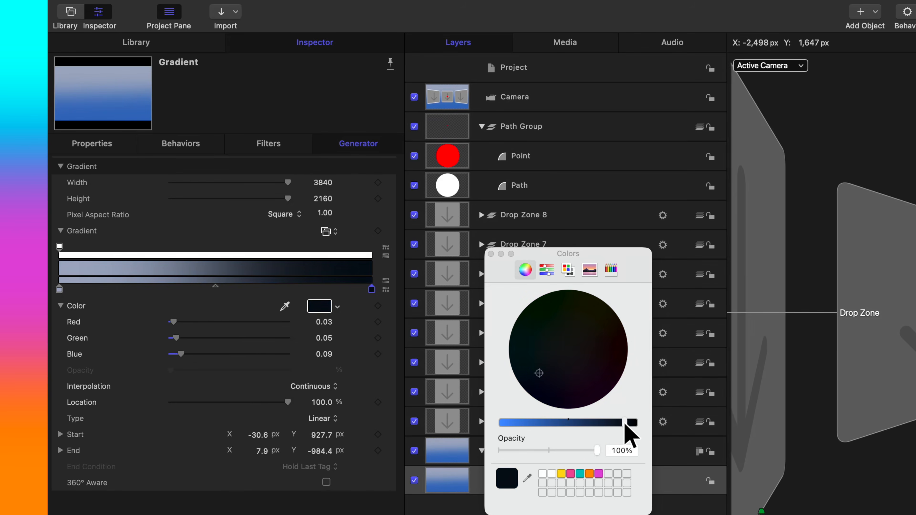
Change the gradient's start color to a muted blue of red 0.52, green 0.59, blue 0.66, and close the color picker
{"action": "left_click", "coordinate": [59, 289]}
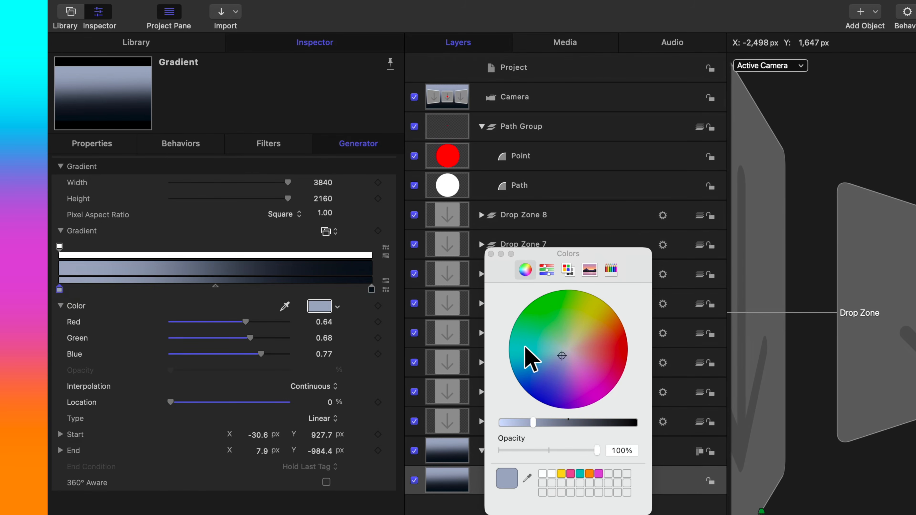
{"action": "left_click_drag", "start_coordinate": [562, 352], "coordinate": [559, 356]}
{"action": "mouse_move", "coordinate": [549, 421]}
{"action": "left_mouse_down"}
{"action": "mouse_move", "coordinate": [541, 426]}
{"action": "mouse_move", "coordinate": [547, 422]}
{"action": "left_mouse_up"}
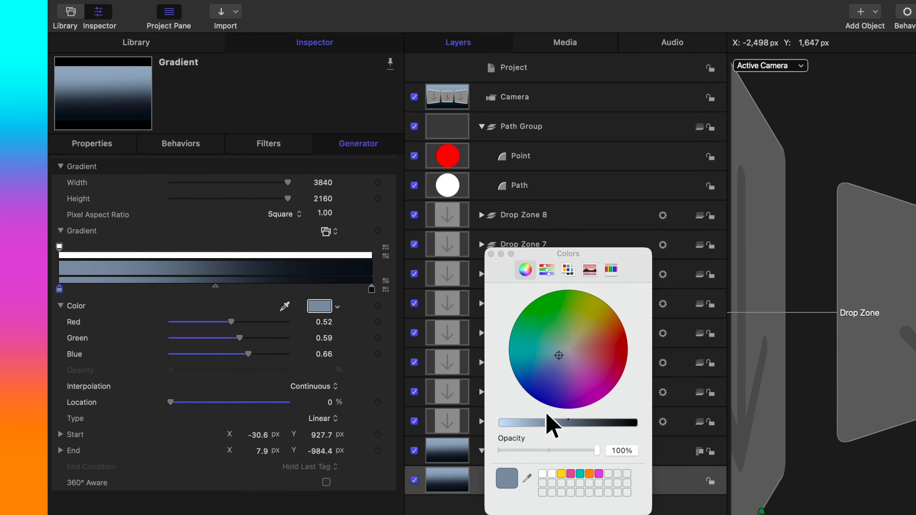
{"action": "left_click", "coordinate": [491, 254]}
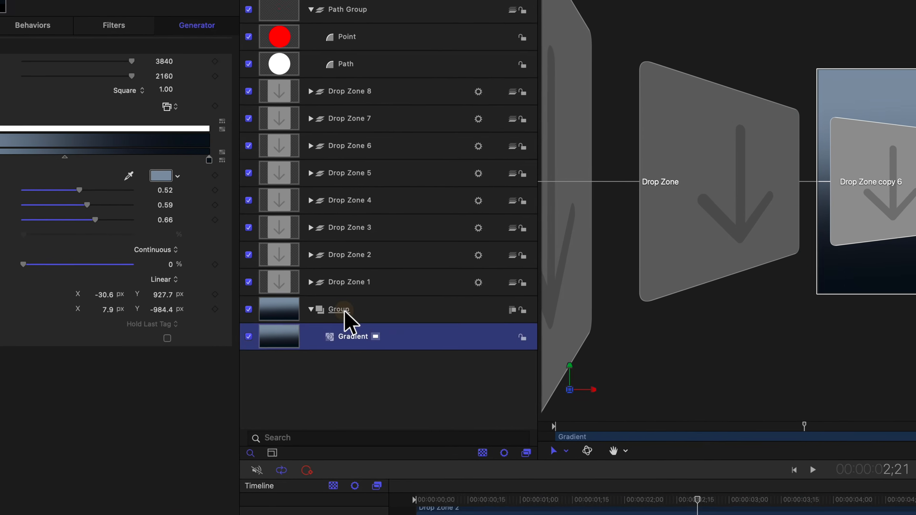
Rename the gradient's group as Background
{"action": "double_click", "coordinate": [257, 260]}
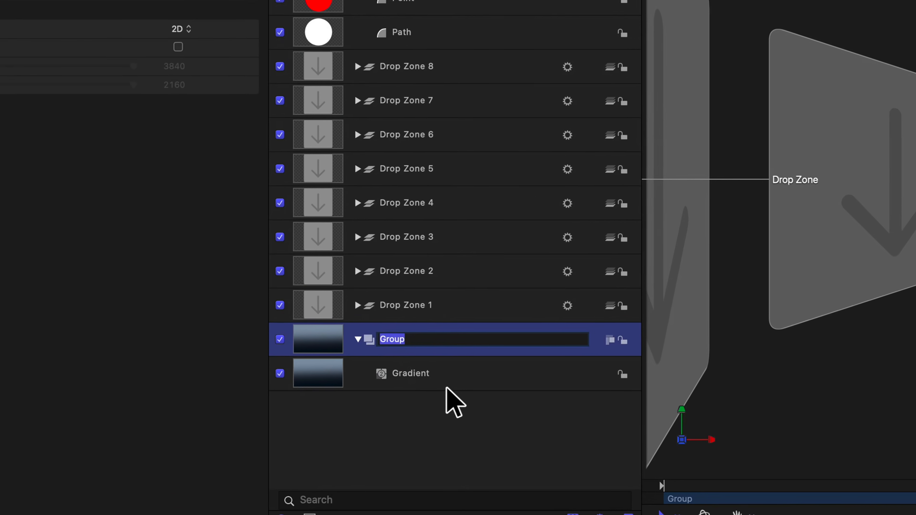
{"action": "type", "text": "Background"}
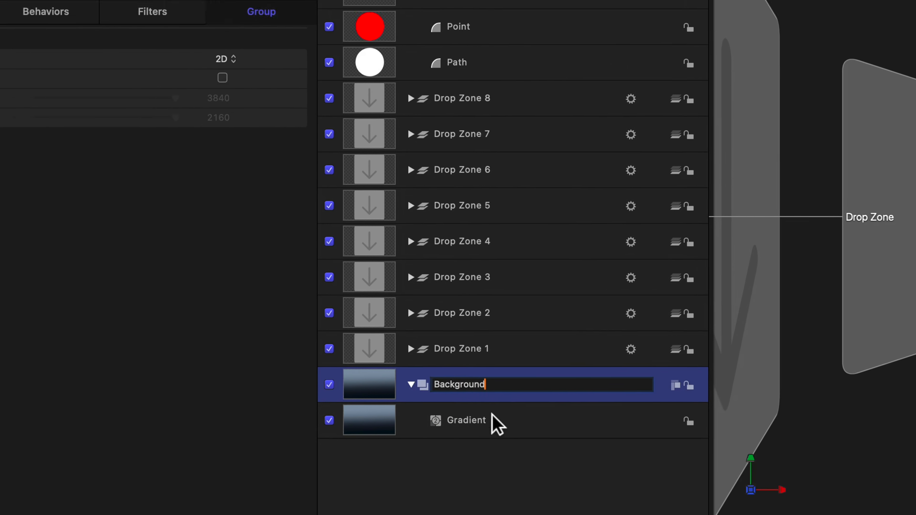
{"action": "key", "text": "Return"}
Add a Color Solid generator in a new group between Drop Zone 1 and Background
{"action": "left_click", "coordinate": [177, 68]}
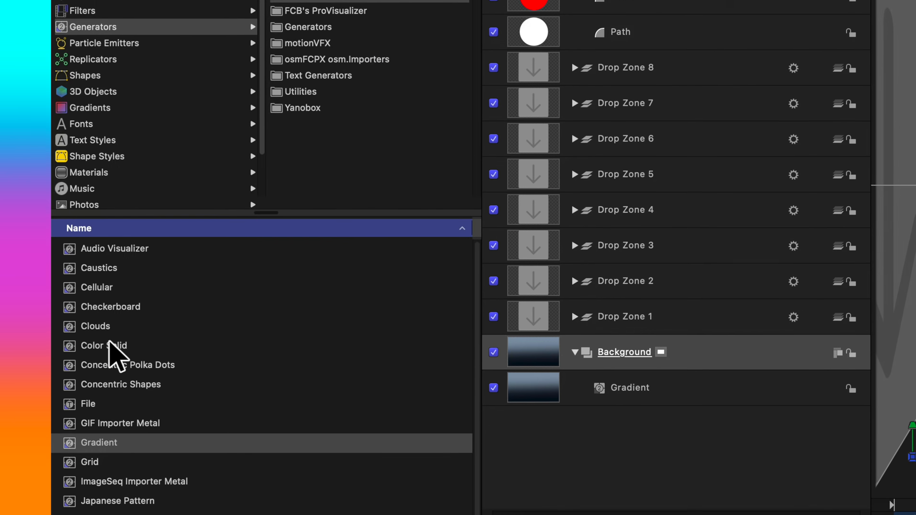
{"action": "left_click", "coordinate": [101, 288]}
{"action": "left_click_drag", "start_coordinate": [87, 283], "coordinate": [577, 276]}
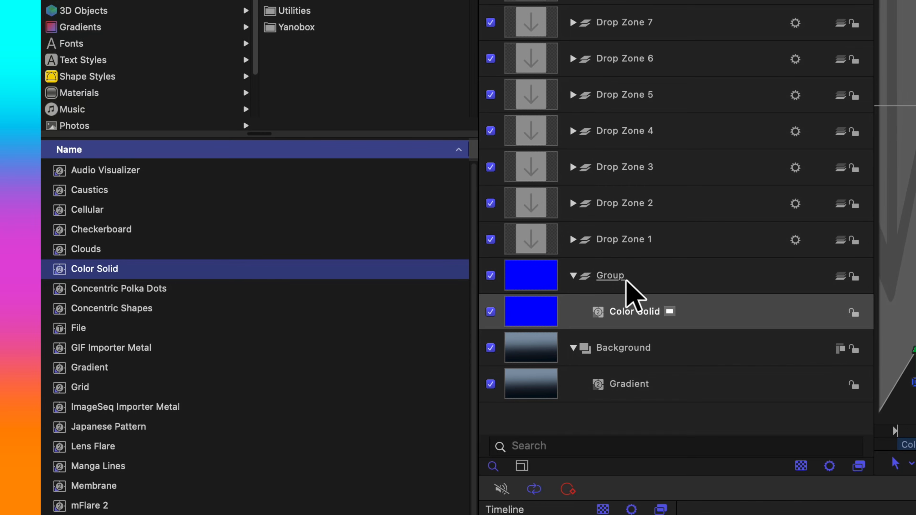
Rename the new group as Reflection Group and its color solid as Reflector
{"action": "left_click", "coordinate": [618, 278]}
{"action": "left_click", "coordinate": [615, 275]}
{"action": "type", "text": "Reflection"}
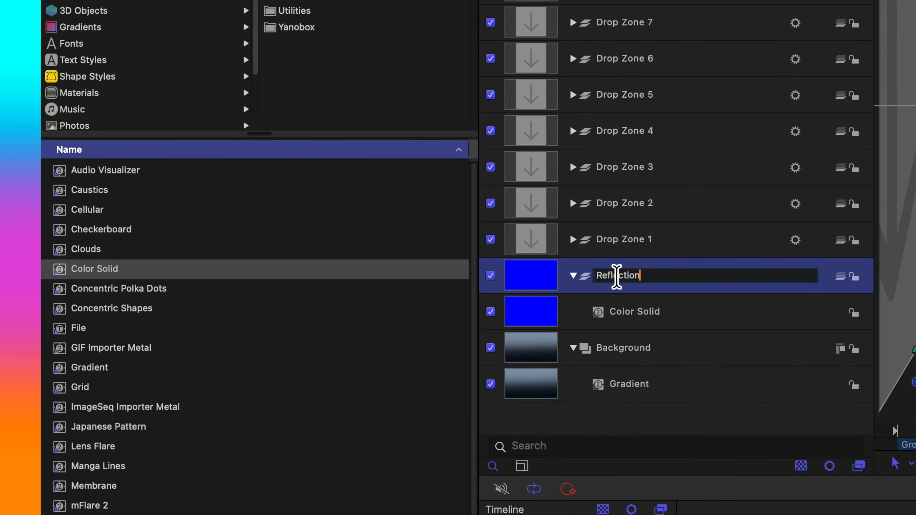
{"action": "type", "text": " Group"}
{"action": "left_click", "coordinate": [645, 311]}
{"action": "double_click", "coordinate": [645, 311]}
{"action": "type", "text": "Reflector"}
{"action": "key", "text": "Return"}
Change the Reflector's color to black and close the color picker
{"action": "left_click", "coordinate": [358, 31]}
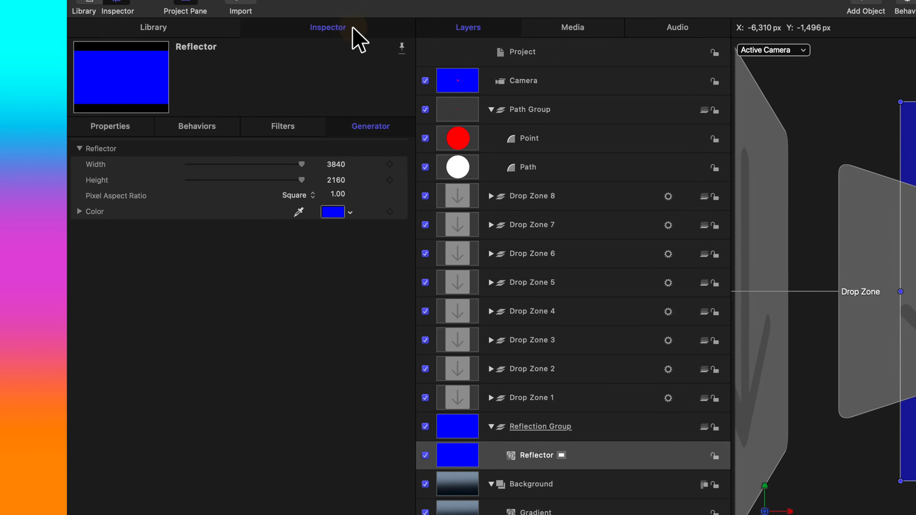
{"action": "left_click", "coordinate": [330, 221]}
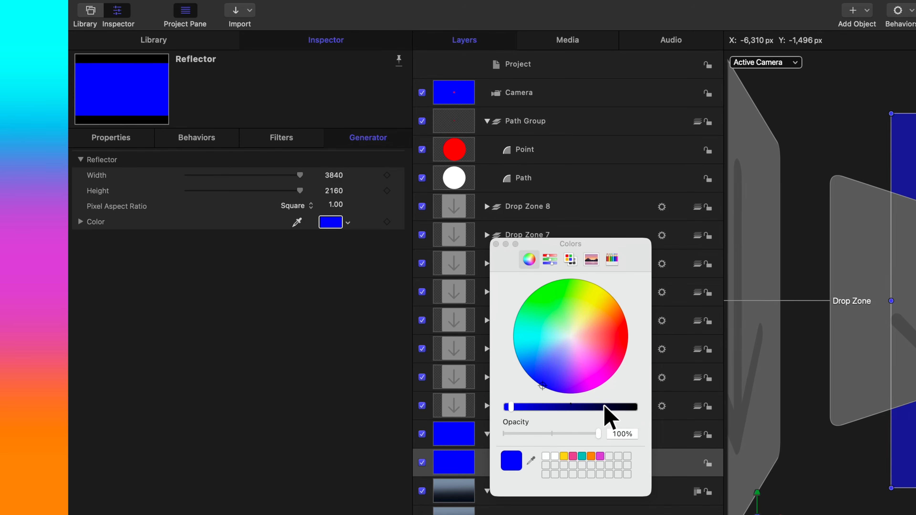
{"action": "left_click_drag", "start_coordinate": [607, 415], "coordinate": [681, 415]}
{"action": "left_click", "coordinate": [496, 244]}
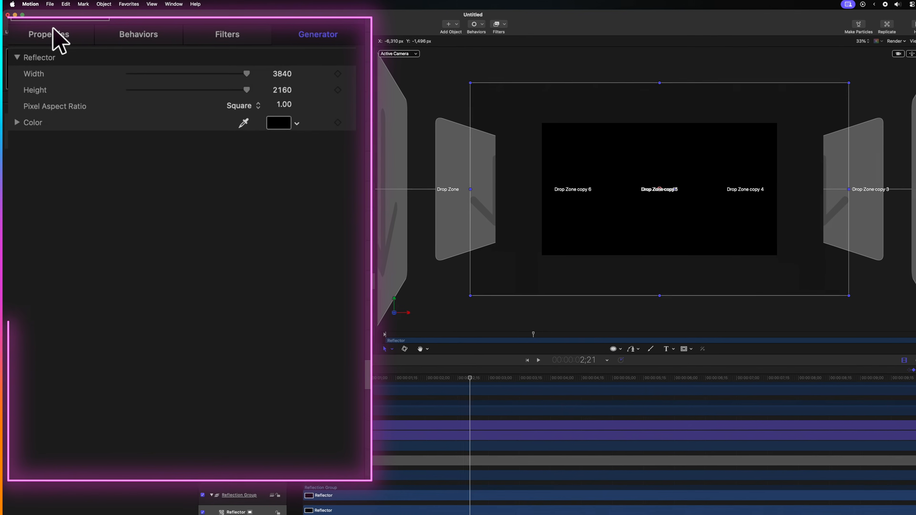
Lay the Reflector flat as a floor with X rotation 90°, Y position -620.5 px and scale 247%
{"action": "left_click", "coordinate": [54, 34]}
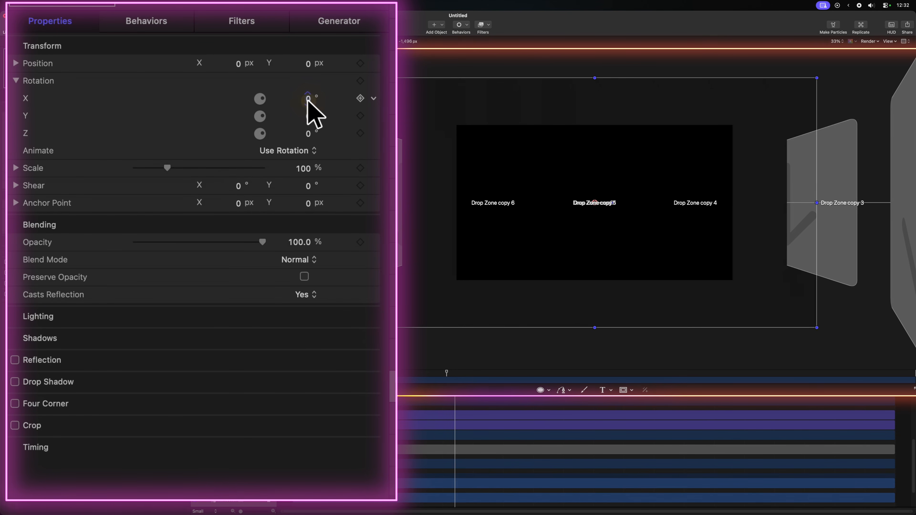
{"action": "key", "text": "Return"}
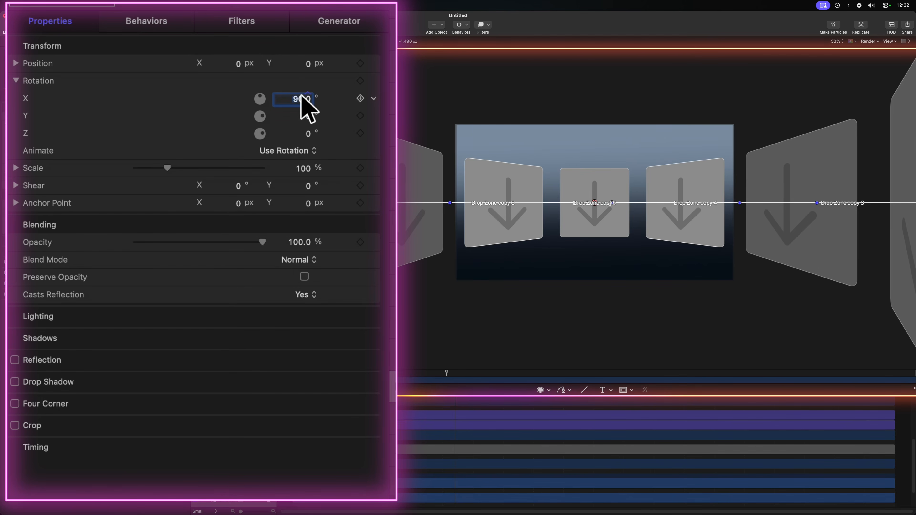
{"action": "left_click_drag", "start_coordinate": [307, 62], "coordinate": [307, 62]}
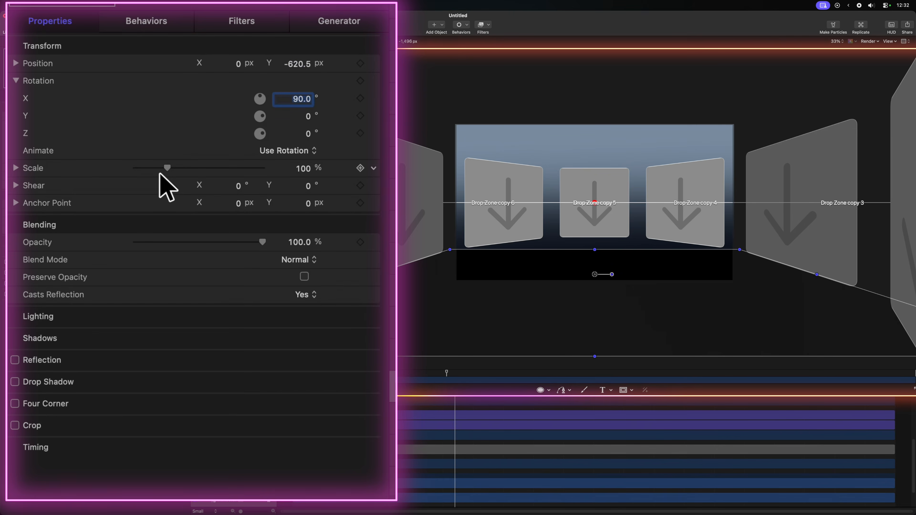
{"action": "left_click_drag", "start_coordinate": [166, 168], "coordinate": [213, 168]}
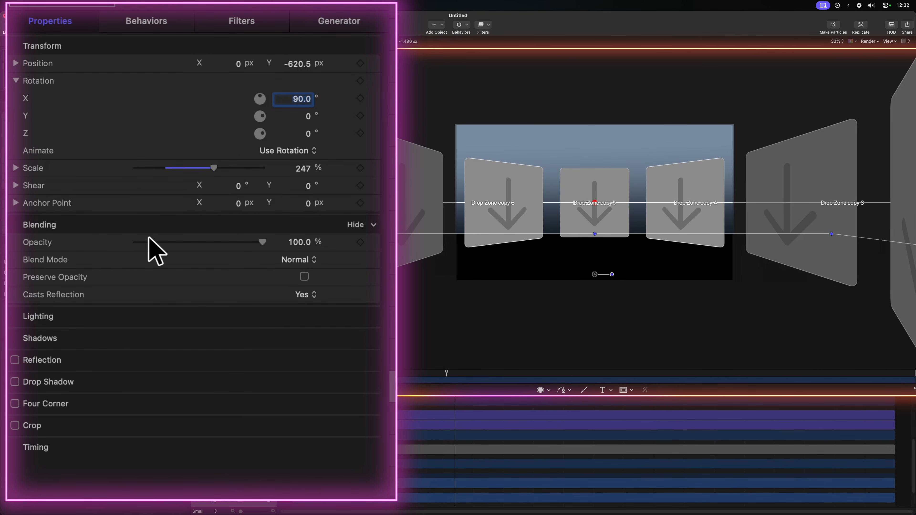
Enable Reflection on the Reflector, with blur amount 58 and reflectivity 46.44%
{"action": "left_click", "coordinate": [52, 355]}
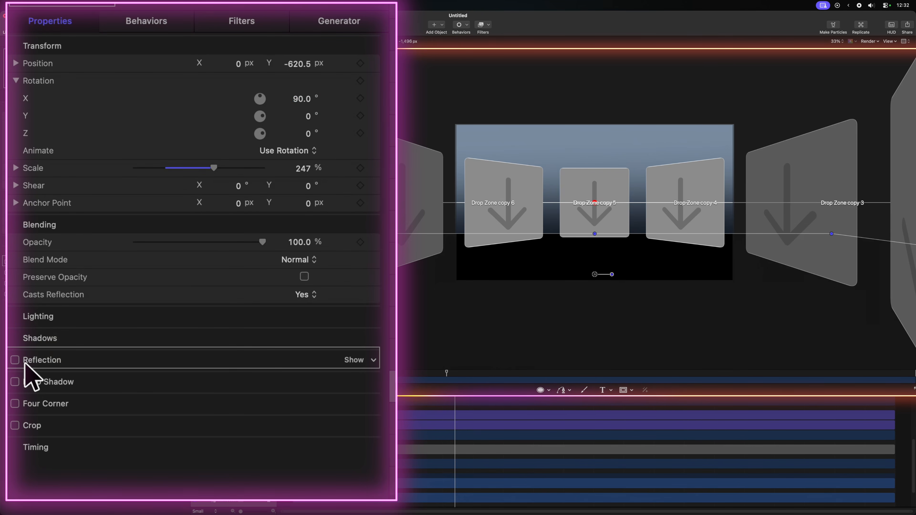
{"action": "left_click", "coordinate": [15, 359]}
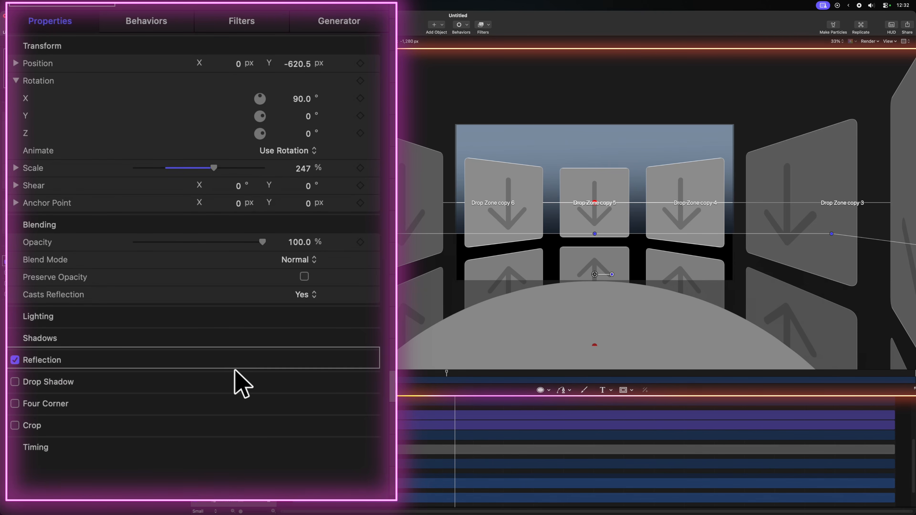
{"action": "left_click", "coordinate": [354, 360]}
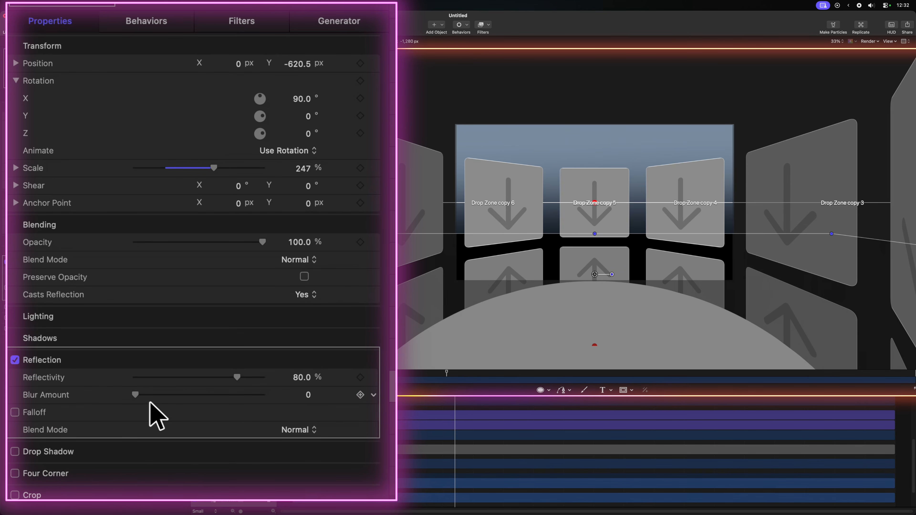
{"action": "left_click_drag", "start_coordinate": [157, 406], "coordinate": [221, 410]}
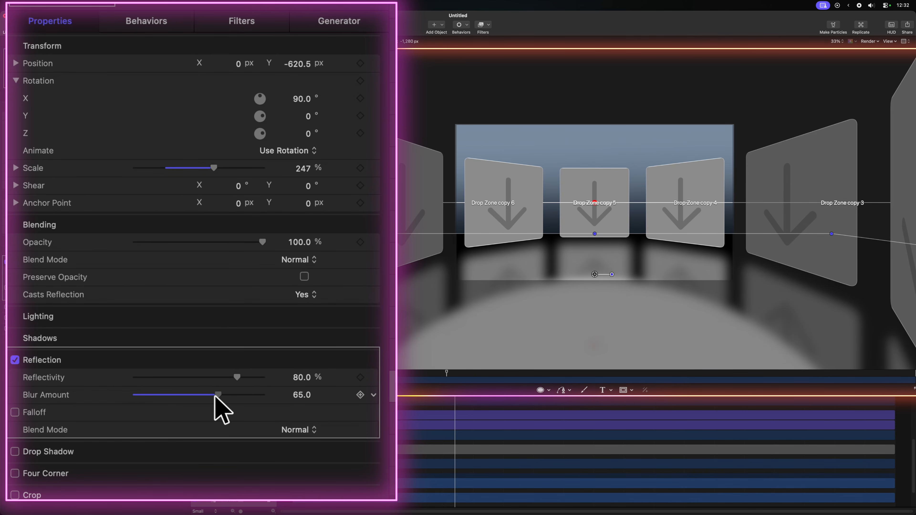
{"action": "left_click_drag", "start_coordinate": [215, 376], "coordinate": [159, 376]}
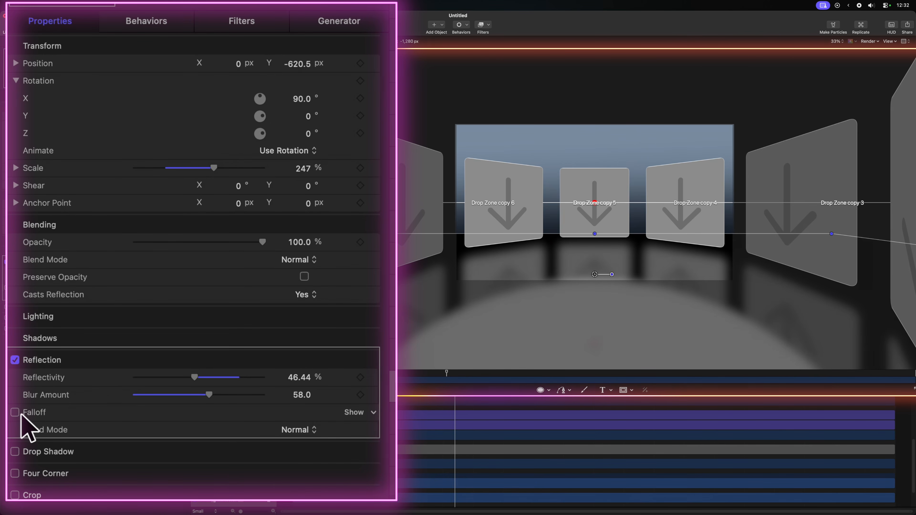
Enable Falloff on the Reflector's reflection with begin distance 251, end distance 584, exponent 1.84 and reflectivity 86.8%, and set its blend mode to Screen
{"action": "left_click", "coordinate": [15, 412]}
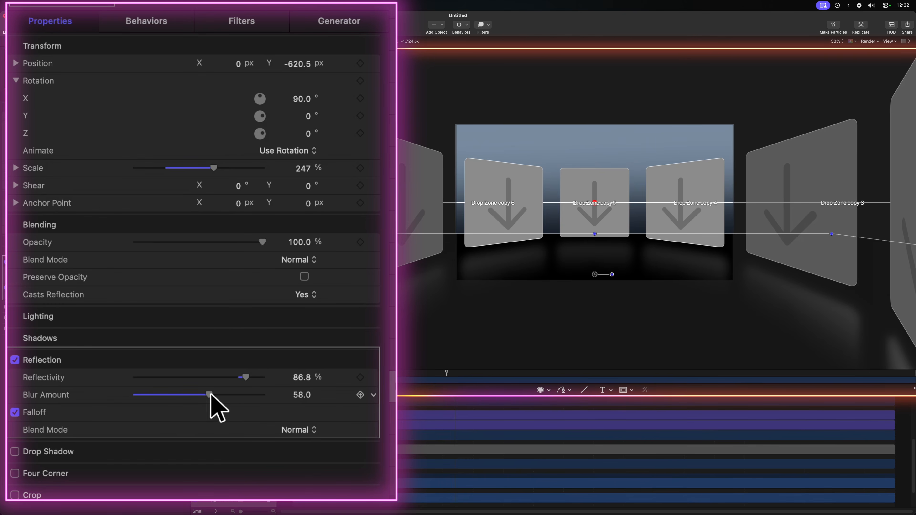
{"action": "left_click", "coordinate": [346, 412]}
{"action": "left_click_drag", "start_coordinate": [164, 428], "coordinate": [175, 449]}
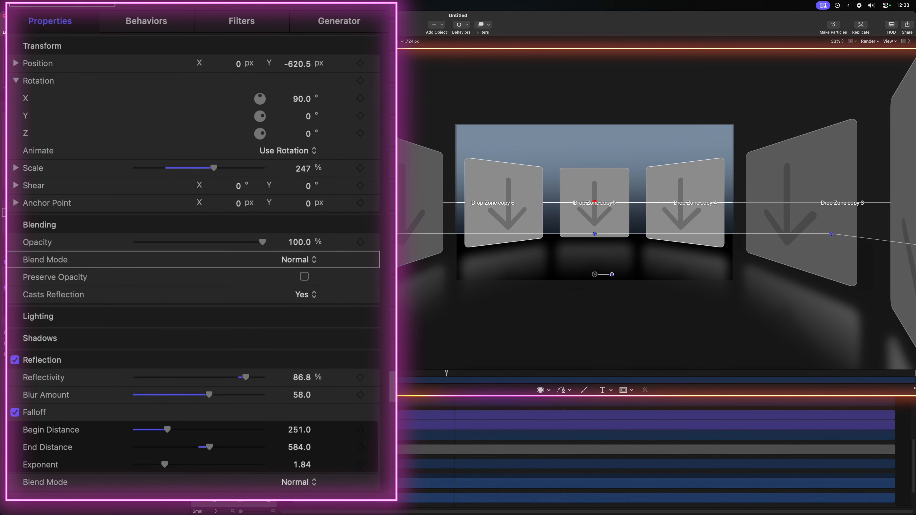
{"action": "left_click", "coordinate": [314, 259]}
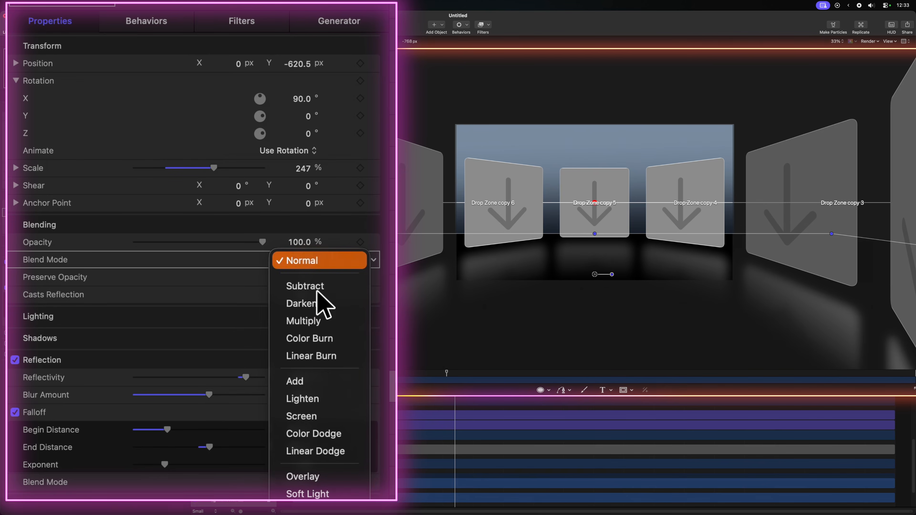
{"action": "left_click", "coordinate": [327, 413]}
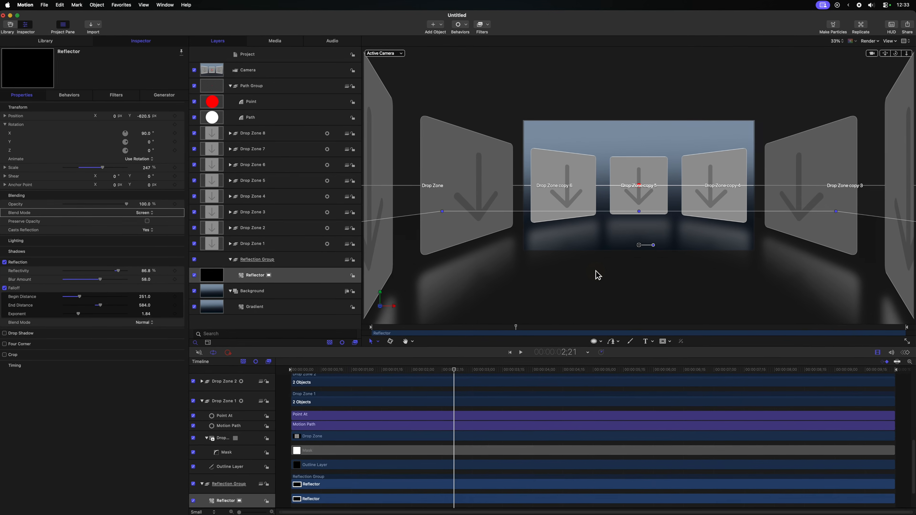
Fit the canvas view, hide the Path Group, and reduce the Path circle's scale to 64%
{"action": "key", "text": "shift+z"}
{"action": "left_click", "coordinate": [226, 119]}
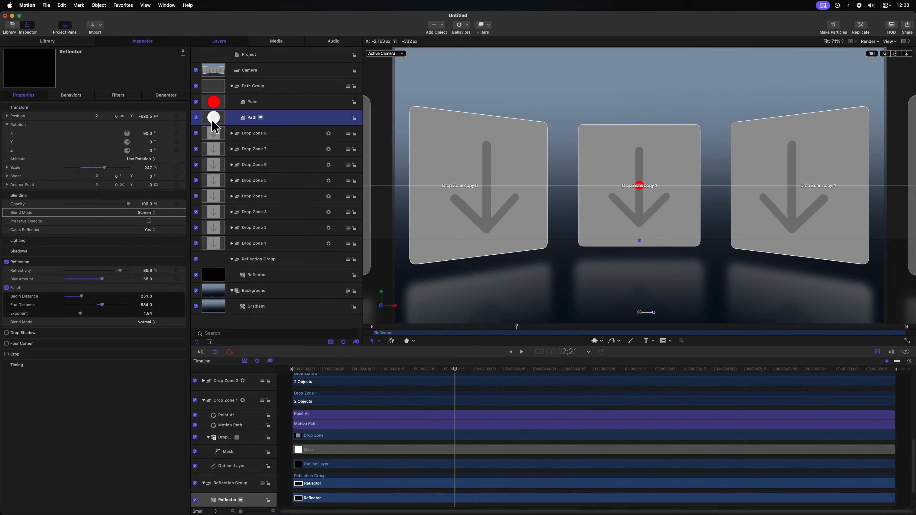
{"action": "mouse_move", "coordinate": [311, 191]}
{"action": "left_mouse_down"}
{"action": "mouse_move", "coordinate": [333, 202]}
{"action": "mouse_move", "coordinate": [311, 198]}
{"action": "left_mouse_up"}
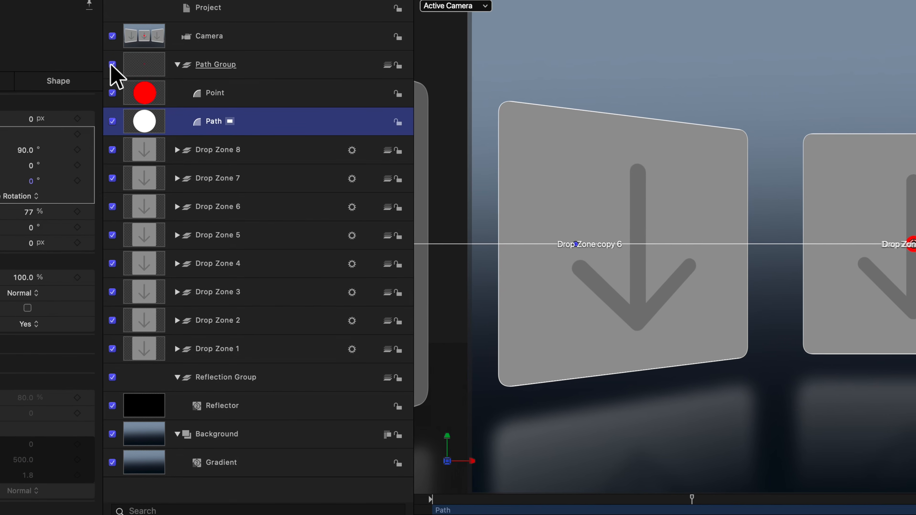
{"action": "left_click", "coordinate": [128, 68]}
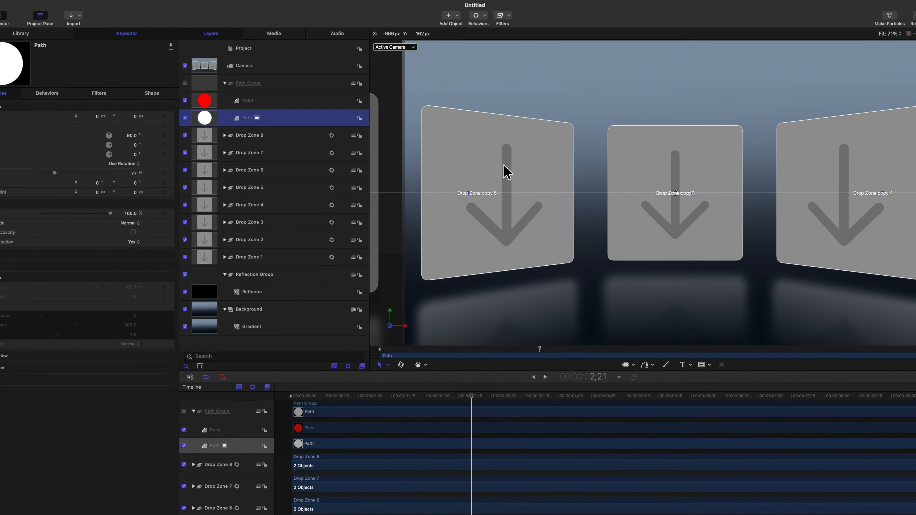
{"action": "left_click_drag", "start_coordinate": [50, 174], "coordinate": [48, 174]}
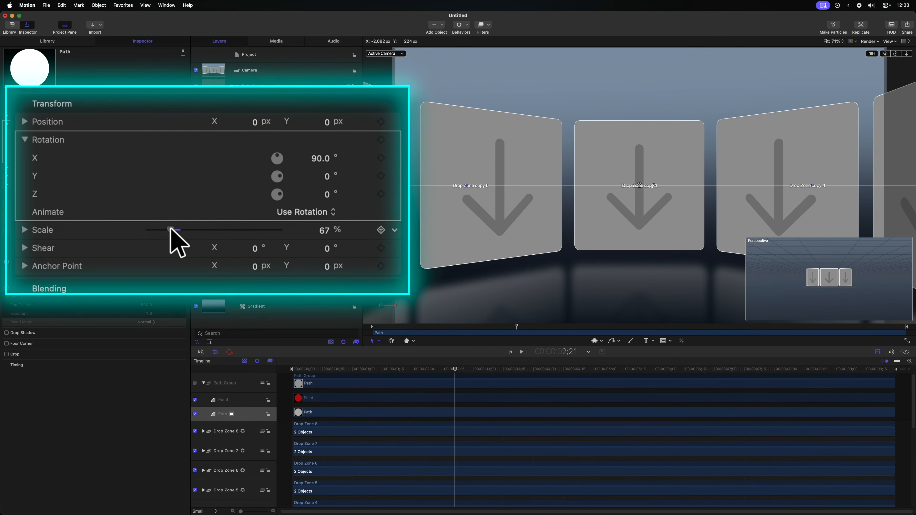
{"action": "left_click_drag", "start_coordinate": [170, 229], "coordinate": [141, 210]}
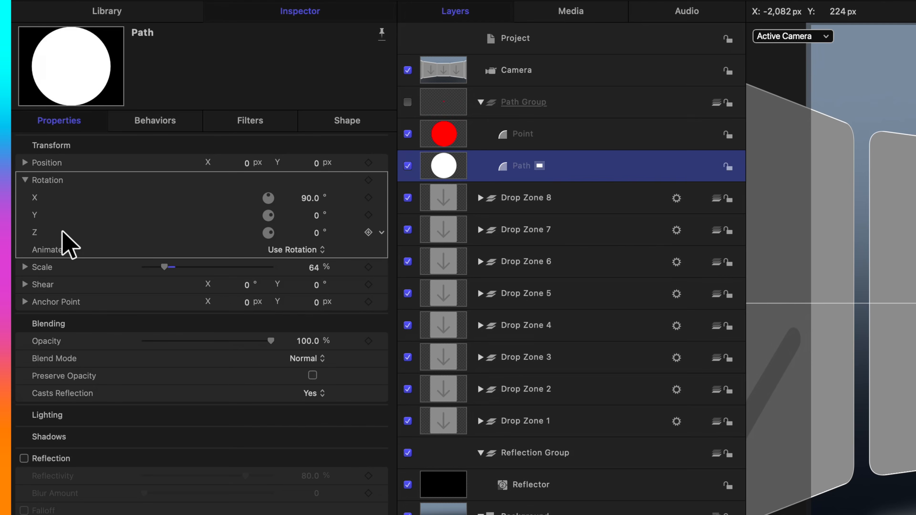
Add a Rate parameter behavior to the Path's Z rotation with a rate of 36°
{"action": "left_click", "coordinate": [62, 232]}
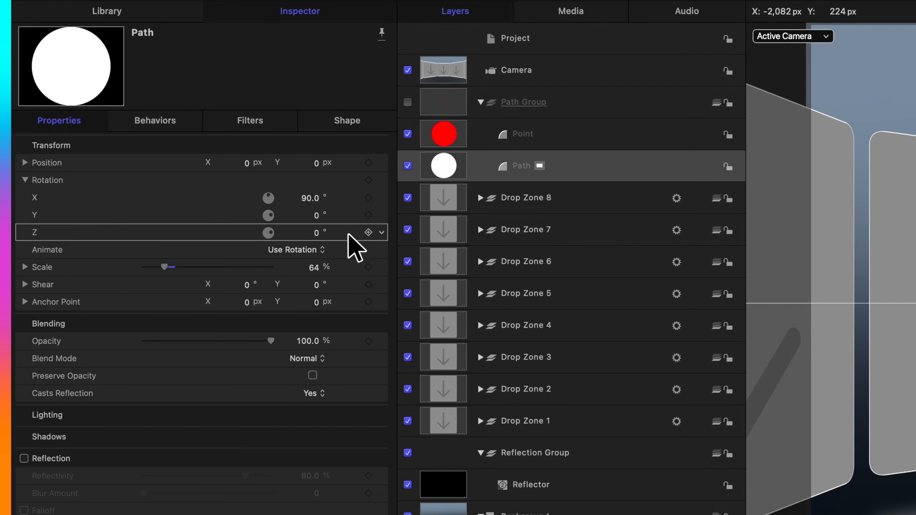
{"action": "left_click", "coordinate": [382, 232]}
{"action": "mouse_move", "coordinate": [427, 217]}
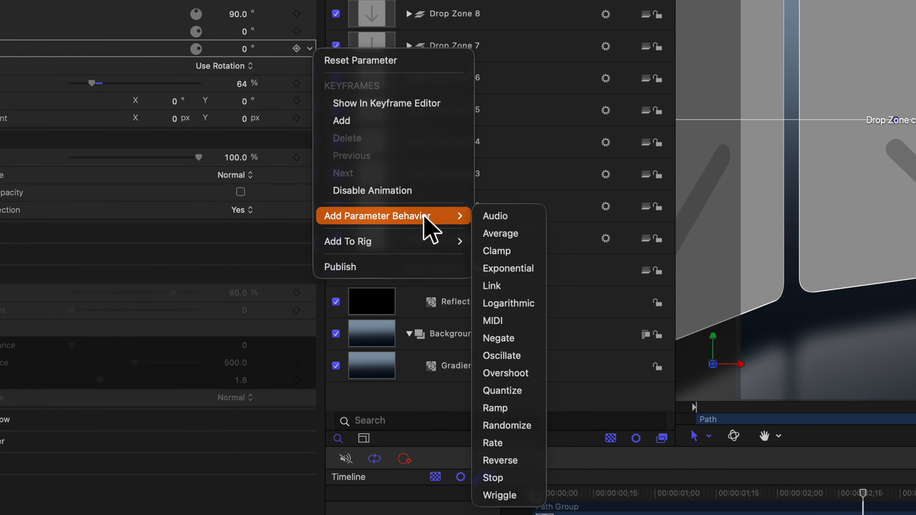
{"action": "left_click", "coordinate": [512, 432]}
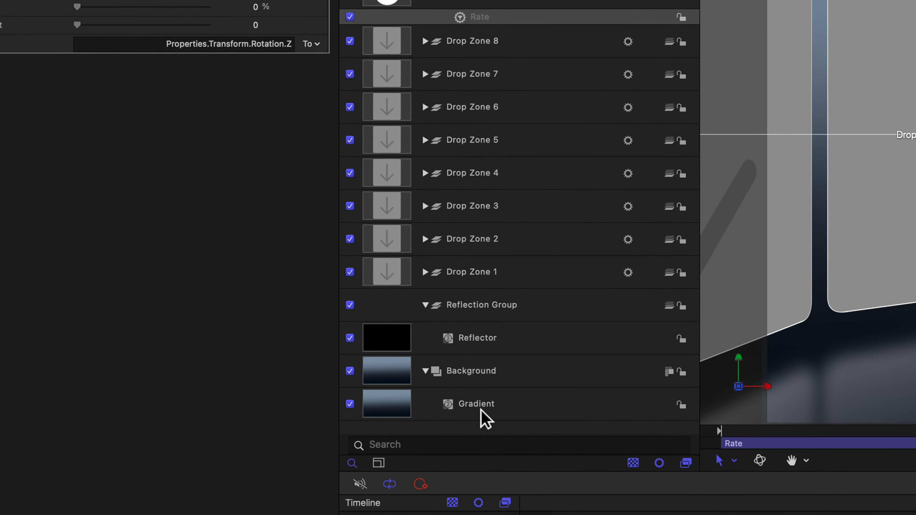
{"action": "left_click", "coordinate": [359, 134]}
{"action": "type", "text": "360"}
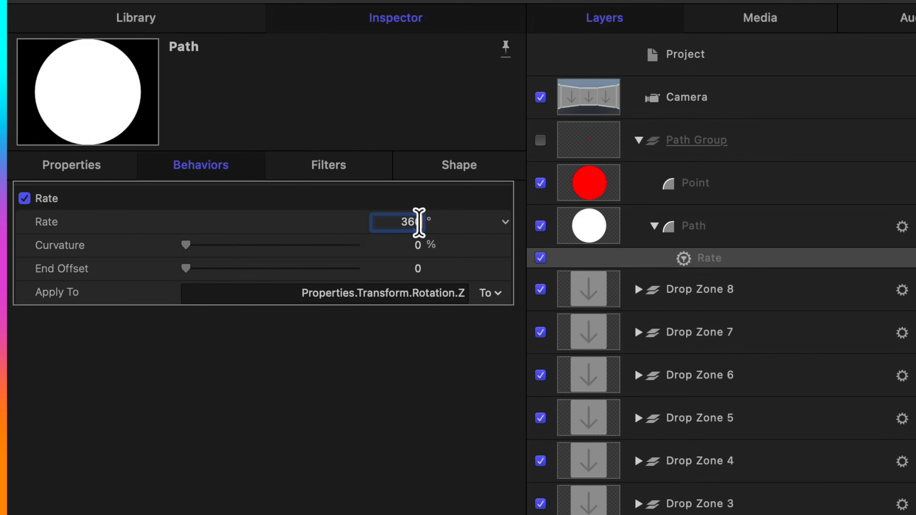
{"action": "key", "text": "Return"}
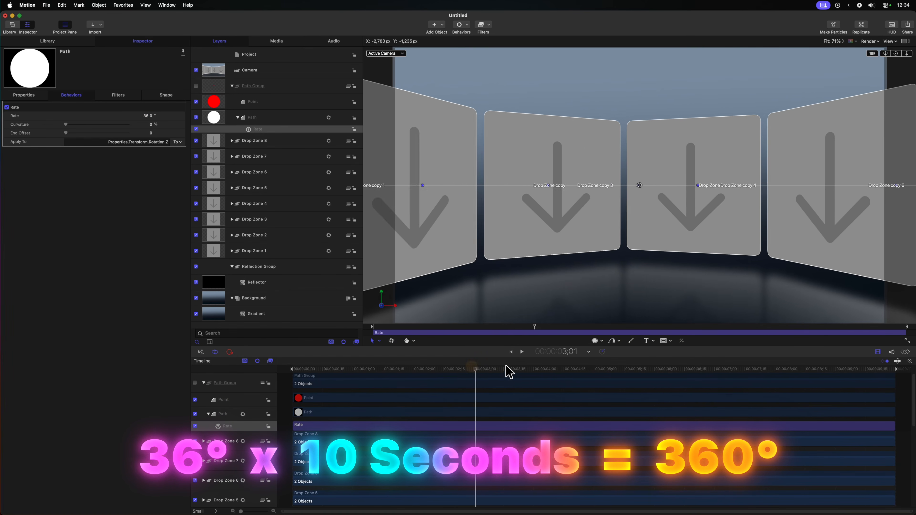
Scrub through the timeline and play the rotating drop zones from the start to check the motion
{"action": "left_click_drag", "start_coordinate": [712, 369], "coordinate": [871, 369]}
{"action": "left_click_drag", "start_coordinate": [797, 373], "coordinate": [324, 362]}
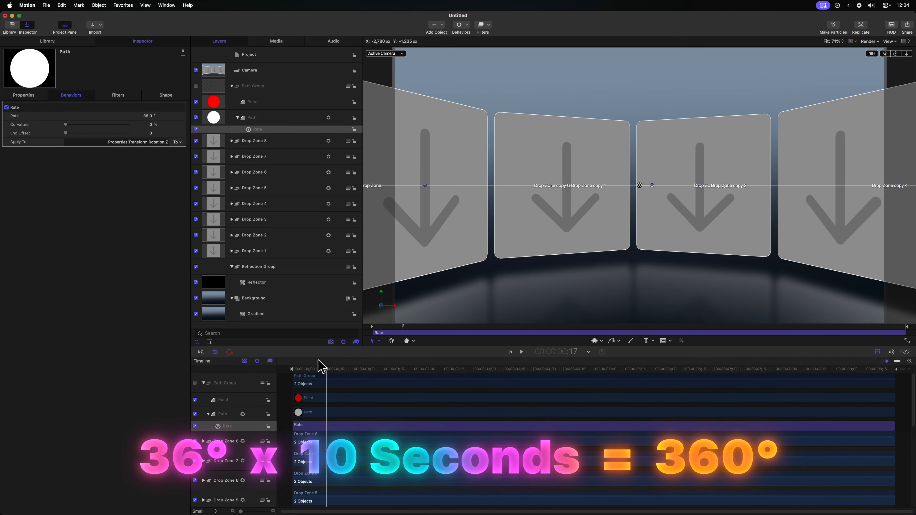
{"action": "key", "text": "Home"}
{"action": "key", "text": "space"}
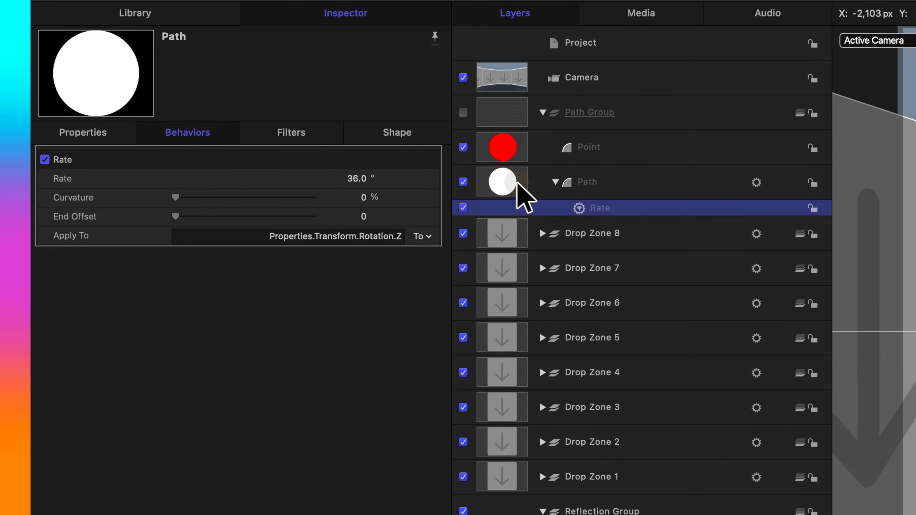
Try keyframing the Path's Z rotation at two points in the timeline, and reset that parameter
{"action": "left_click", "coordinate": [518, 183]}
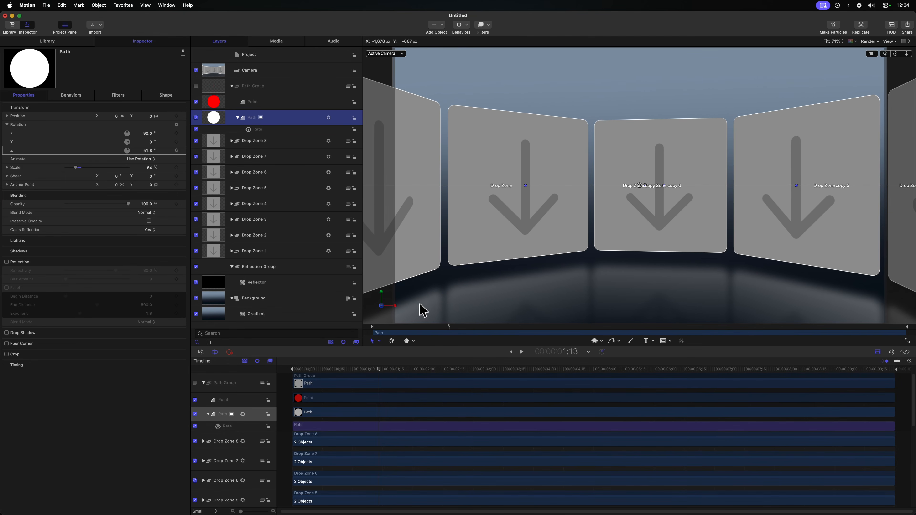
{"action": "left_click_drag", "start_coordinate": [376, 363], "coordinate": [372, 364]}
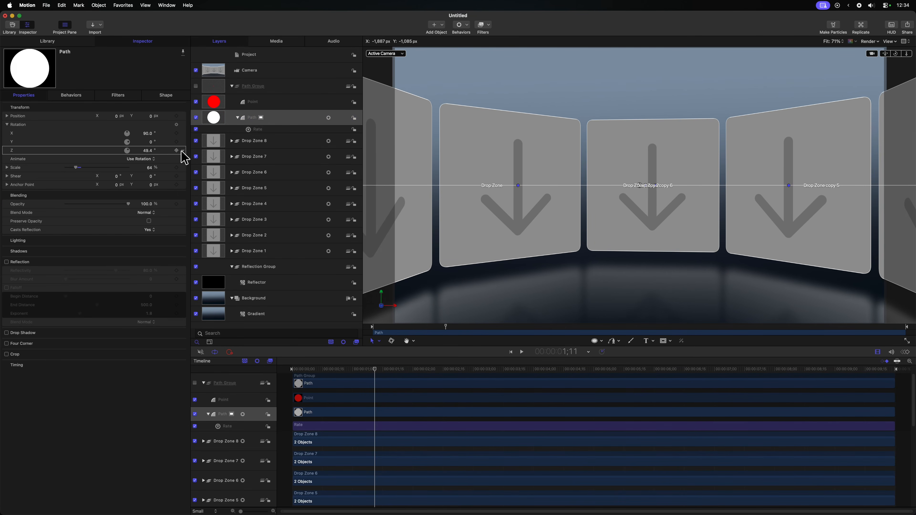
{"action": "left_click_drag", "start_coordinate": [419, 366], "coordinate": [423, 343]}
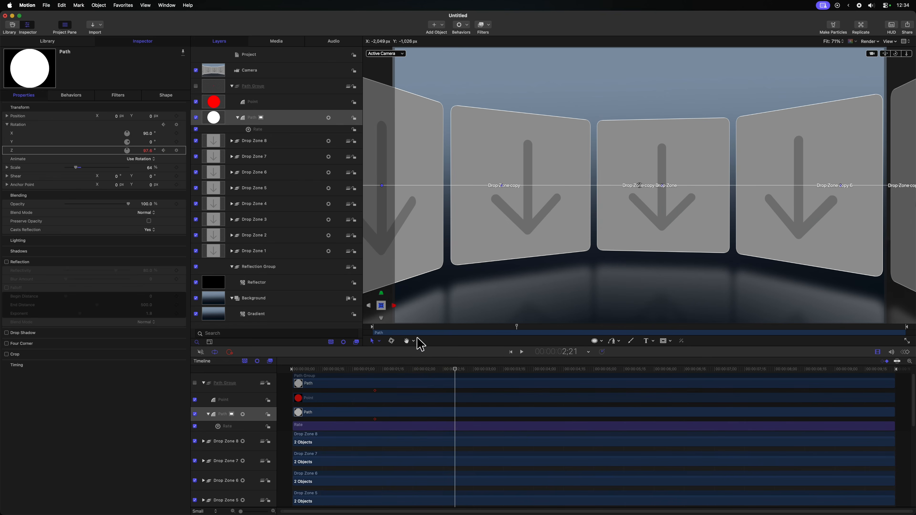
{"action": "key", "text": "space"}
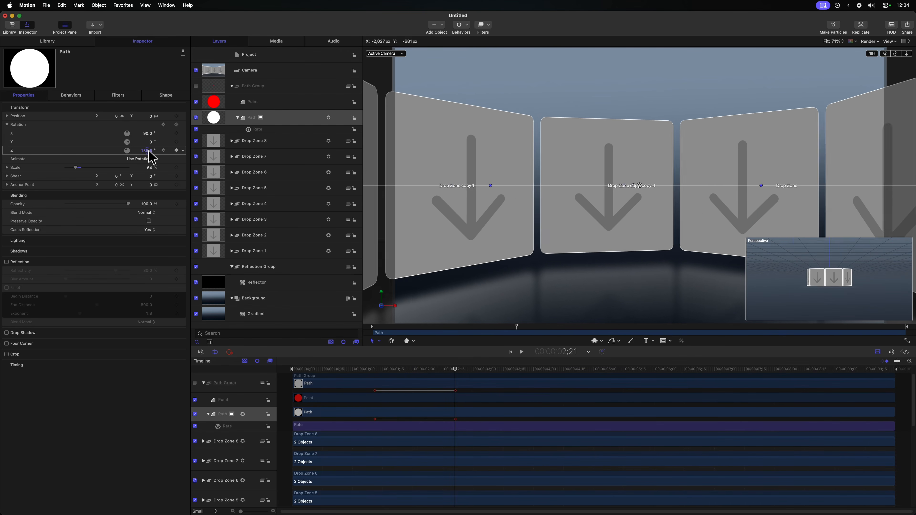
{"action": "left_click", "coordinate": [379, 369]}
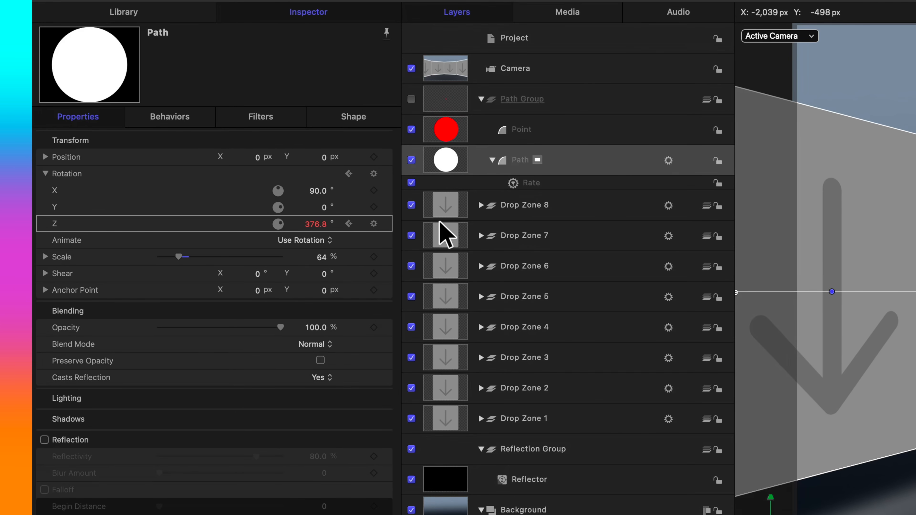
{"action": "left_click", "coordinate": [387, 224]}
{"action": "left_click", "coordinate": [420, 234]}
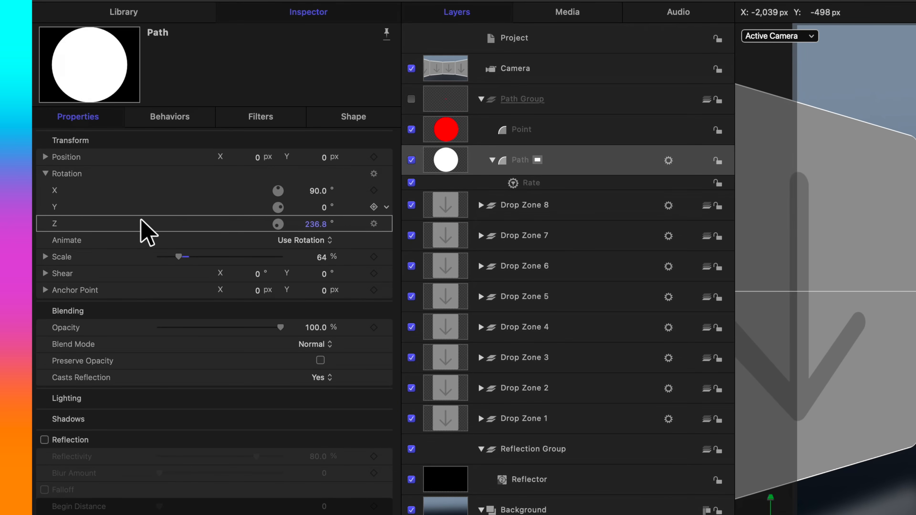
Publish the Path's Z rotation and the Rate behavior's rate, and display the project's published parameters
{"action": "left_click", "coordinate": [387, 223]}
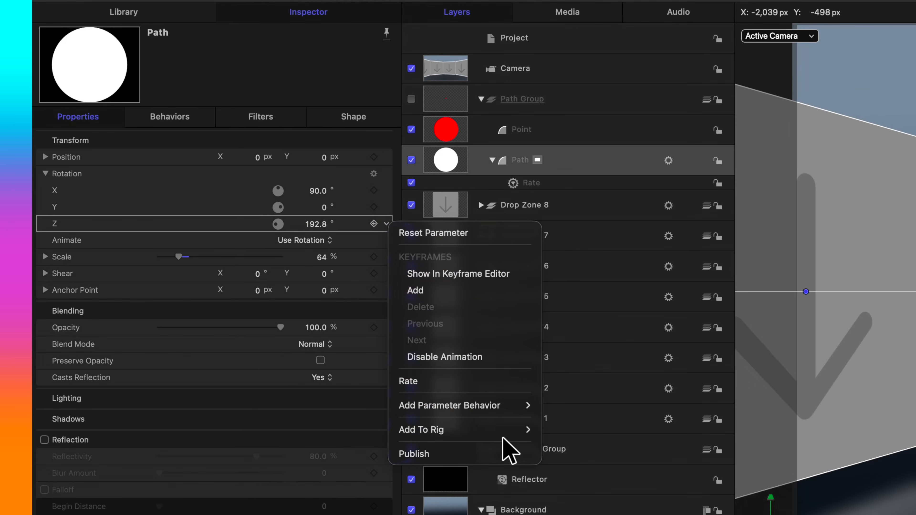
{"action": "left_click", "coordinate": [498, 459]}
{"action": "left_click", "coordinate": [533, 184]}
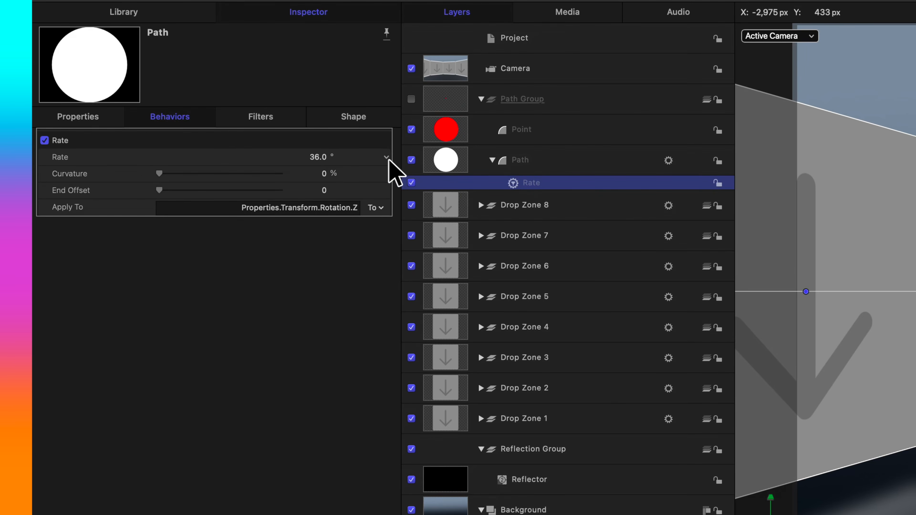
{"action": "left_click", "coordinate": [386, 158]}
{"action": "left_click", "coordinate": [411, 363]}
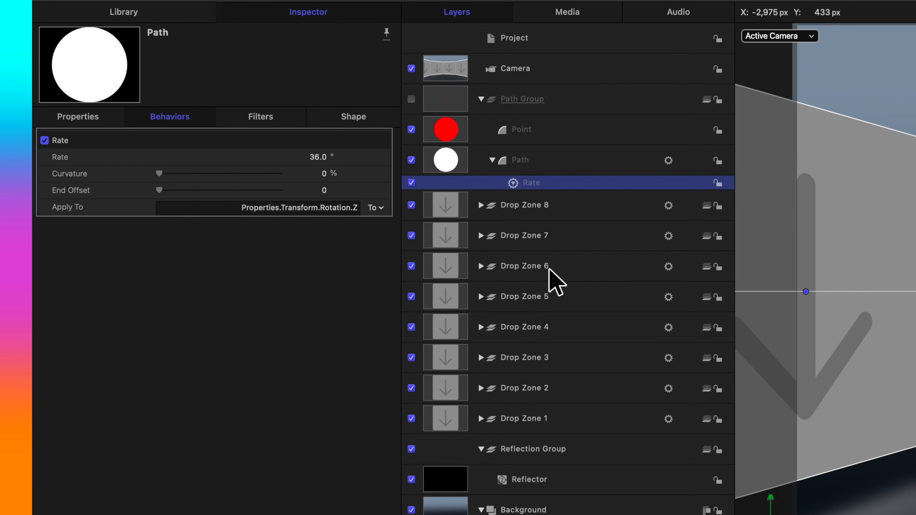
{"action": "left_click", "coordinate": [573, 39]}
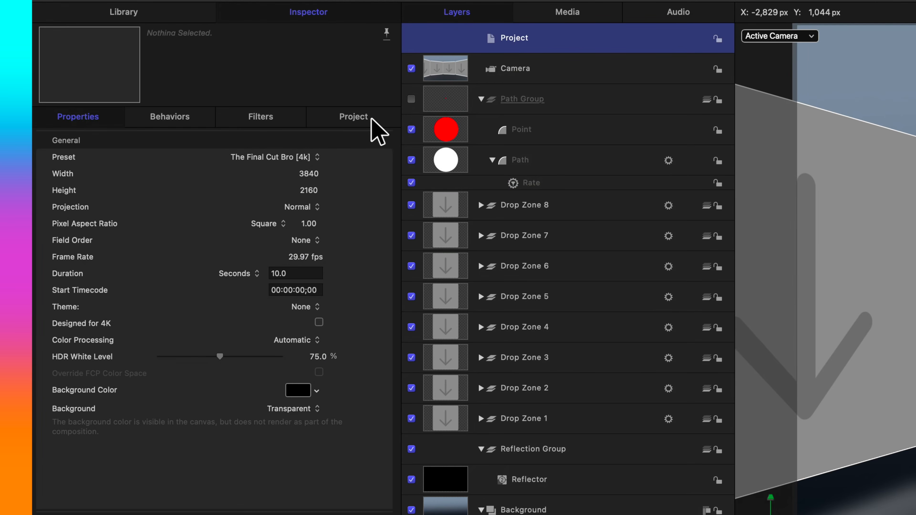
{"action": "left_click", "coordinate": [375, 125]}
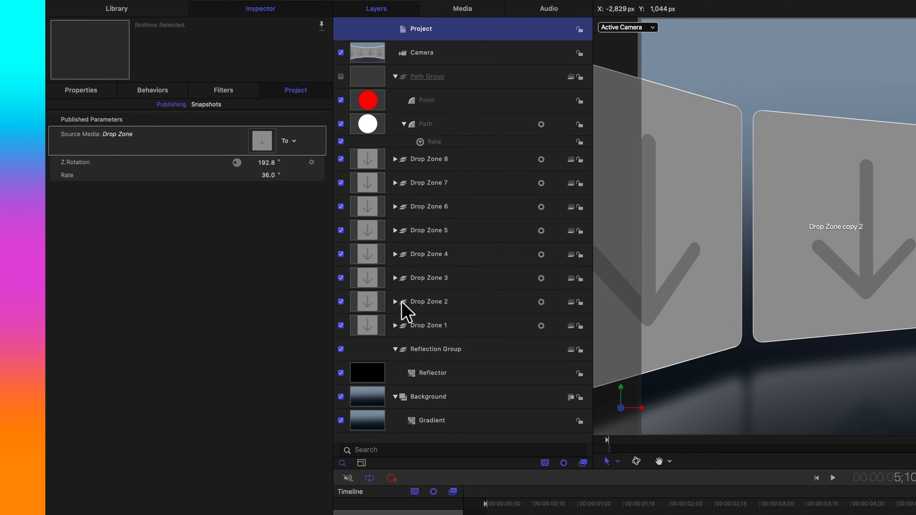
Filter the layers by "drop zone" and publish the source media of Drop Zone copy in the Drop Zone 2 group
{"action": "left_click", "coordinate": [371, 450]}
{"action": "type", "text": "drop zone"}
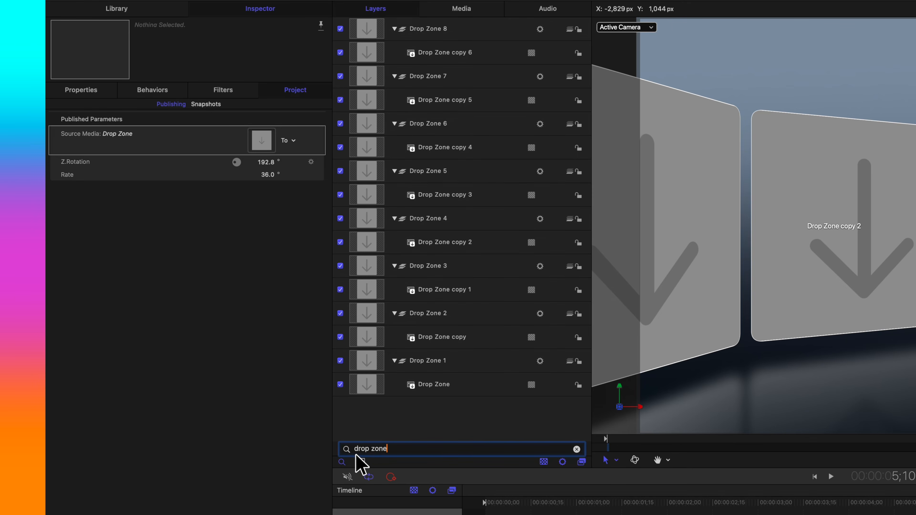
{"action": "left_click", "coordinate": [450, 337]}
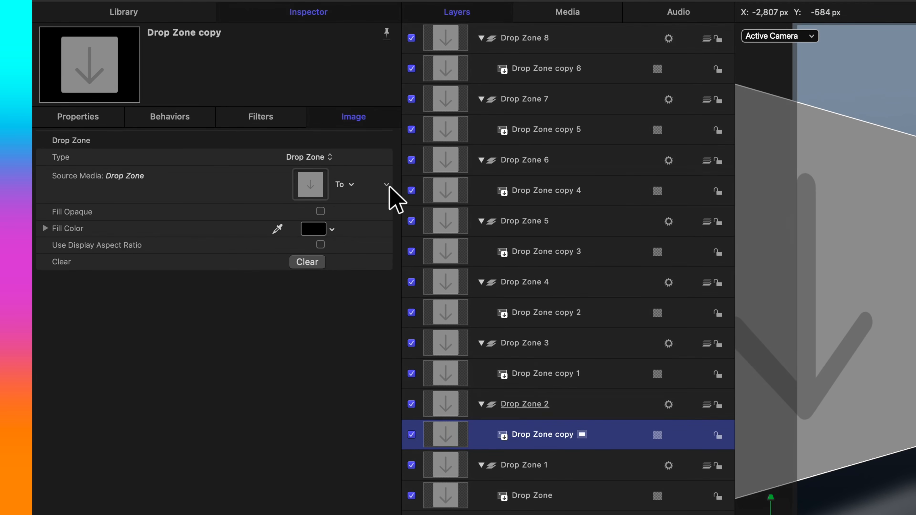
{"action": "left_click", "coordinate": [387, 185]}
{"action": "left_click", "coordinate": [466, 391]}
Publish the source media of Drop Zone copy 1, copy 2 and copy 3
{"action": "left_click", "coordinate": [588, 378]}
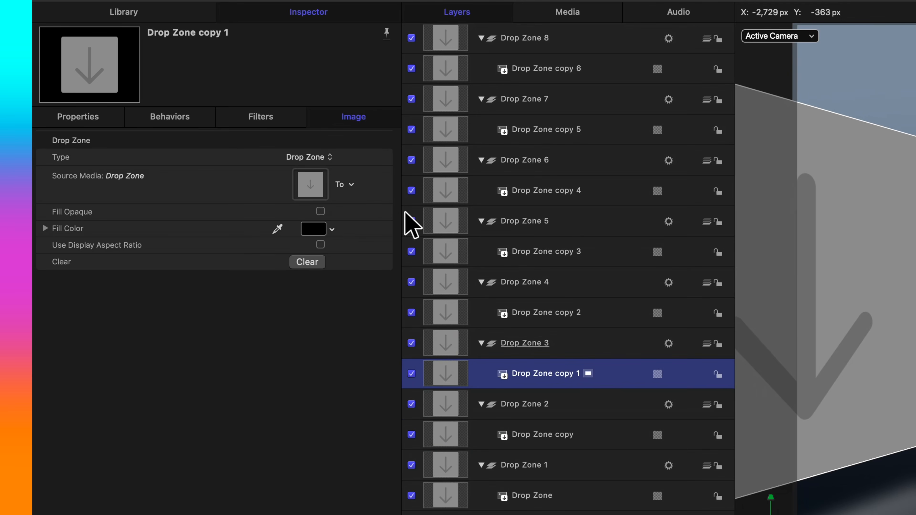
{"action": "left_click", "coordinate": [387, 185]}
{"action": "left_click", "coordinate": [480, 393]}
{"action": "left_click", "coordinate": [554, 303]}
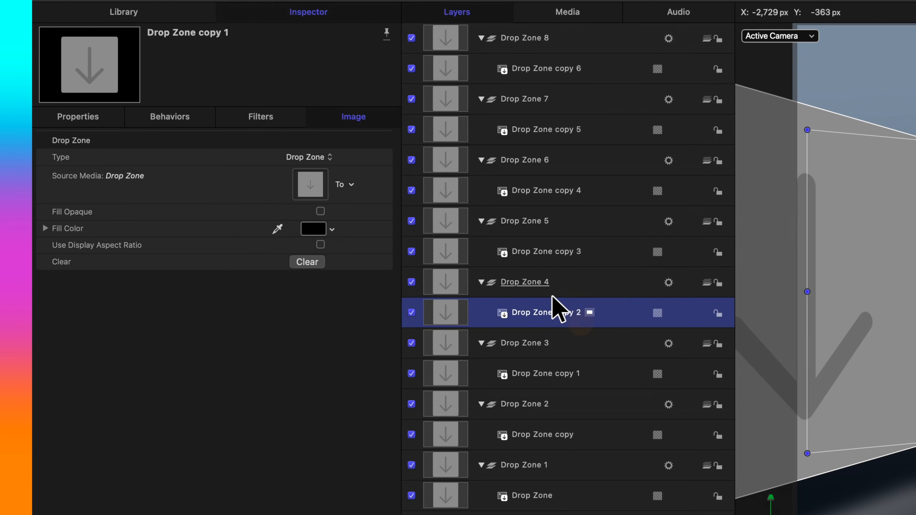
{"action": "left_click", "coordinate": [387, 185]}
{"action": "left_click", "coordinate": [466, 377]}
{"action": "left_click", "coordinate": [555, 254]}
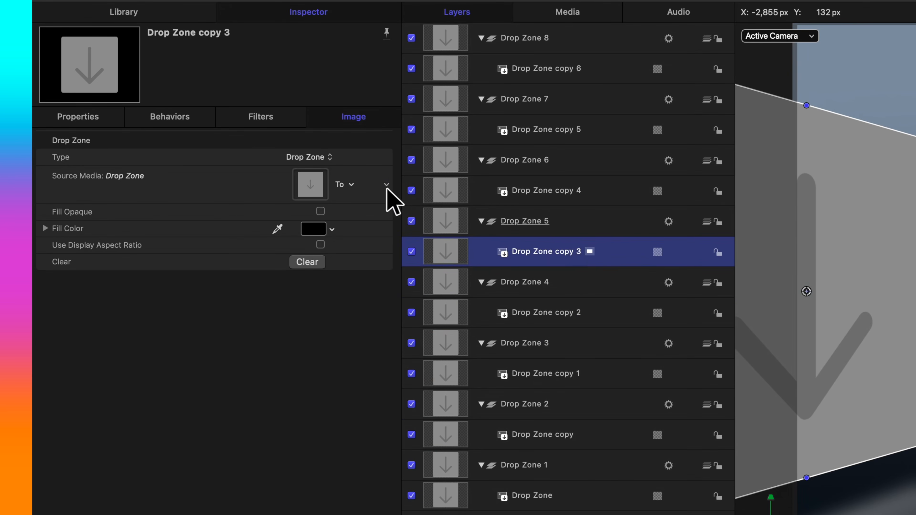
{"action": "left_click", "coordinate": [386, 184]}
{"action": "left_click", "coordinate": [434, 390]}
Publish the source media of Drop Zone copy 4, copy 5 and copy 6
{"action": "left_click", "coordinate": [456, 189]}
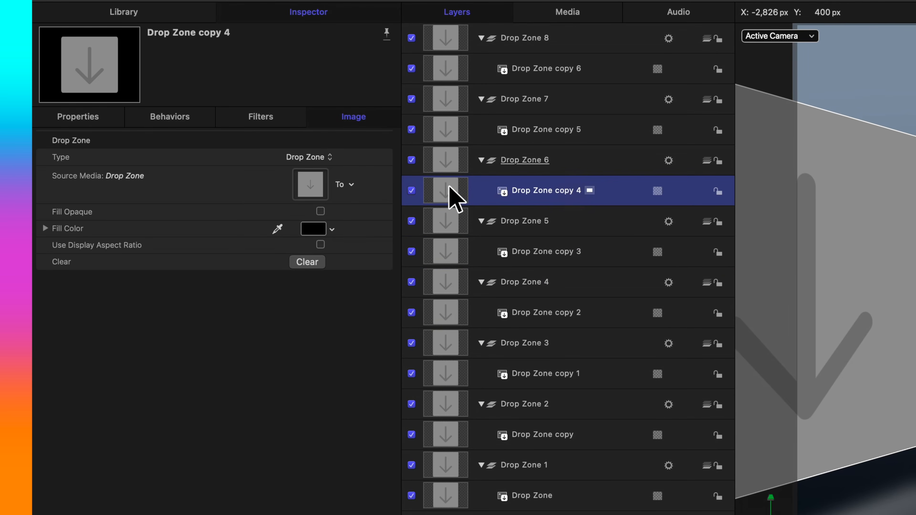
{"action": "left_click", "coordinate": [386, 184]}
{"action": "left_click", "coordinate": [435, 387]}
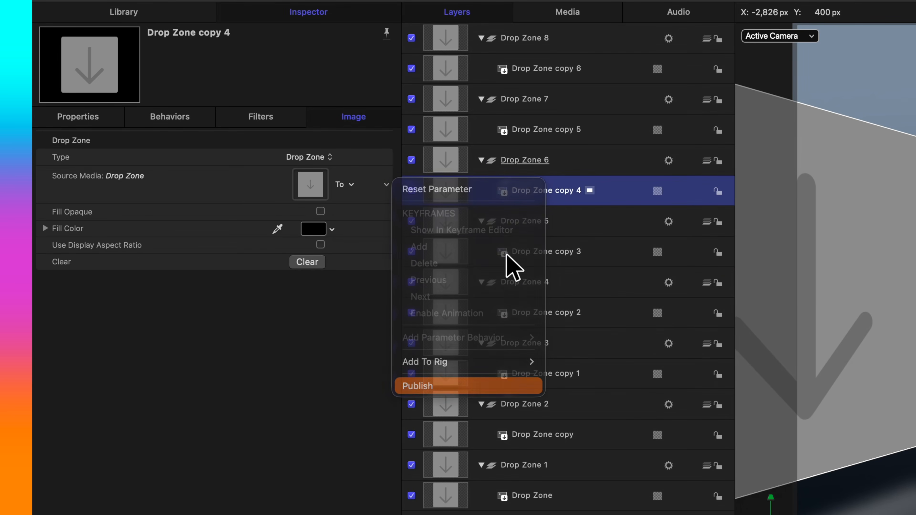
{"action": "left_click", "coordinate": [562, 132]}
{"action": "left_click", "coordinate": [386, 184]}
{"action": "left_click", "coordinate": [435, 388]}
{"action": "left_click", "coordinate": [574, 57]}
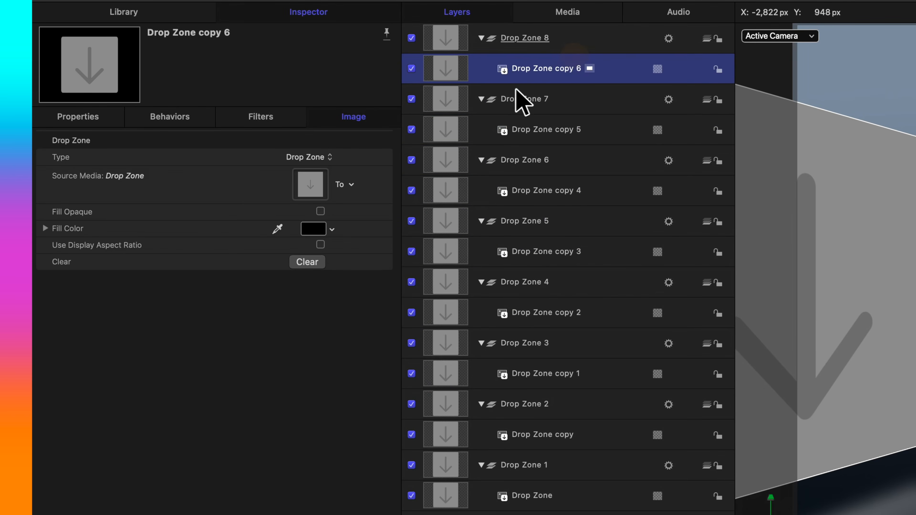
{"action": "left_click", "coordinate": [386, 185]}
{"action": "left_click", "coordinate": [435, 389]}
Clear the layer search and reorder the project's published parameters so Z Rotation and Rate sit above all source media entries
{"action": "left_click", "coordinate": [603, 462]}
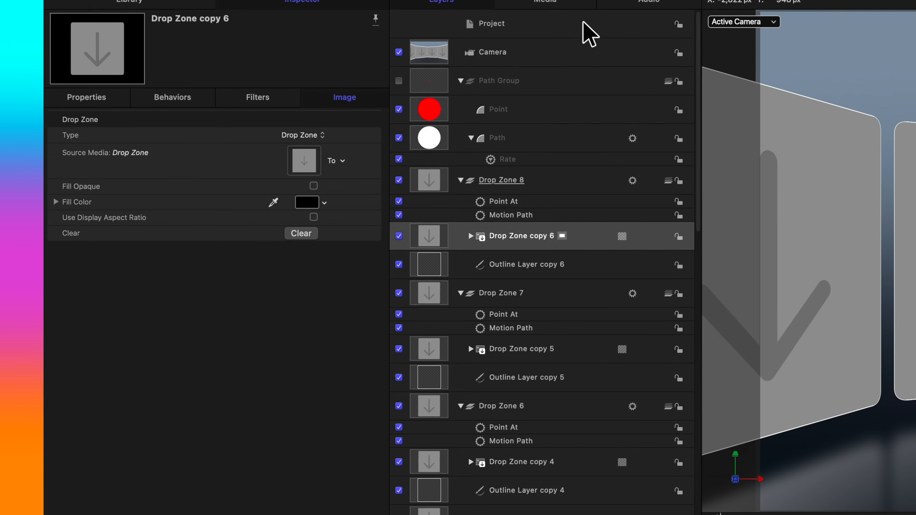
{"action": "left_click", "coordinate": [540, 21]}
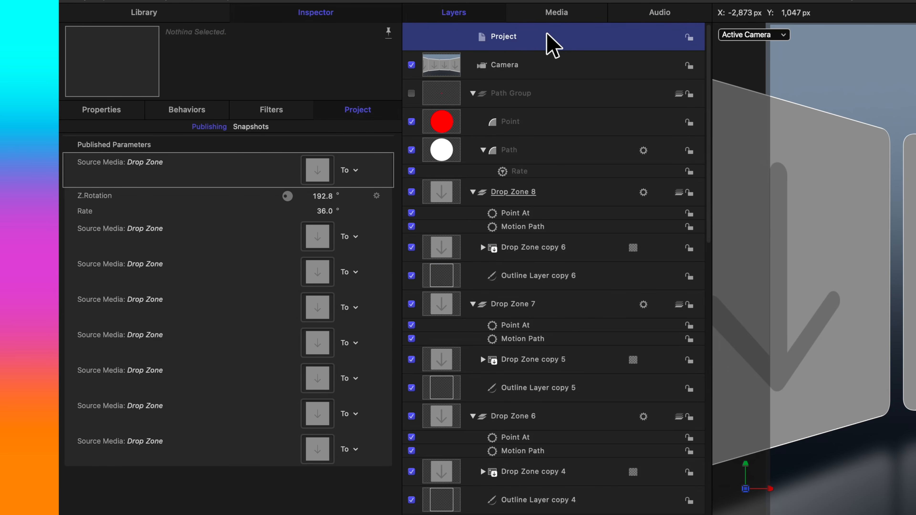
{"action": "left_click_drag", "start_coordinate": [154, 168], "coordinate": [154, 227]}
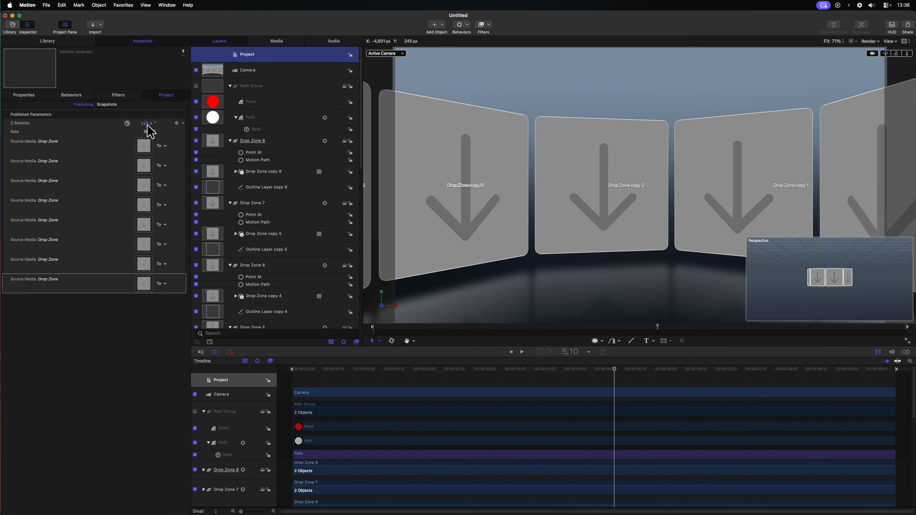
Try out the published Rate parameter by raising its value to speed up the rotation
{"action": "left_click_drag", "start_coordinate": [146, 132], "coordinate": [146, 132]}
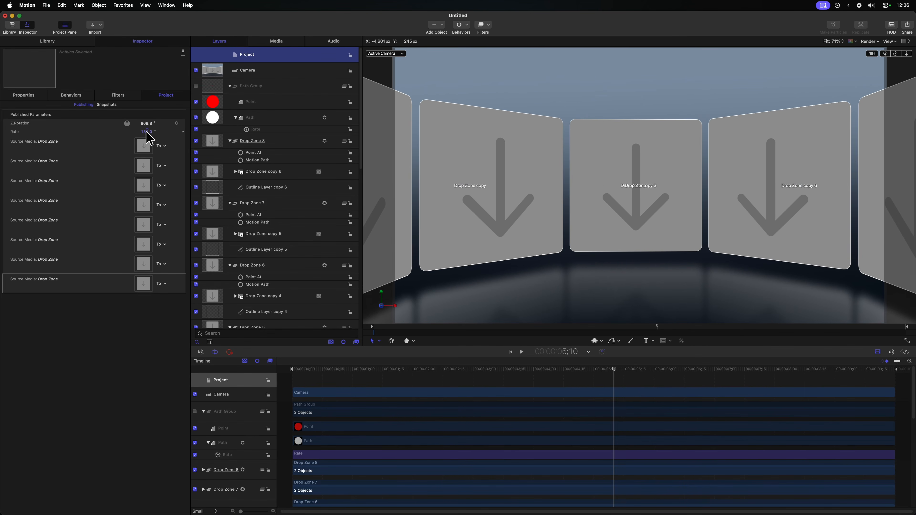